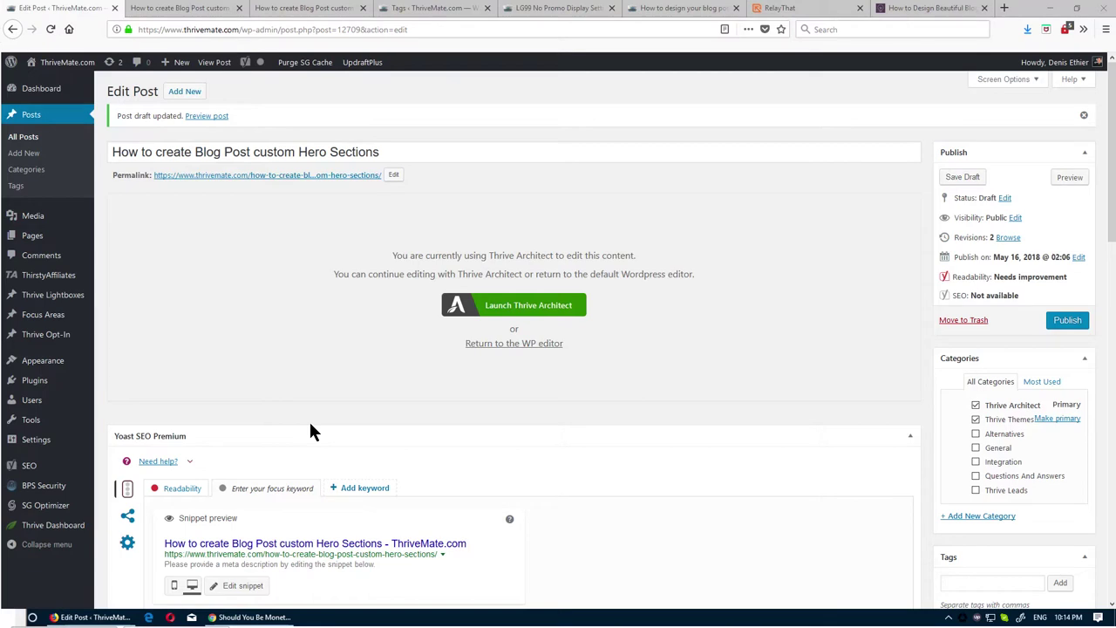
# Show the Authority Hacker crypto miners article's red hero section as an example, then return to the post
pyautogui.click(231, 617)
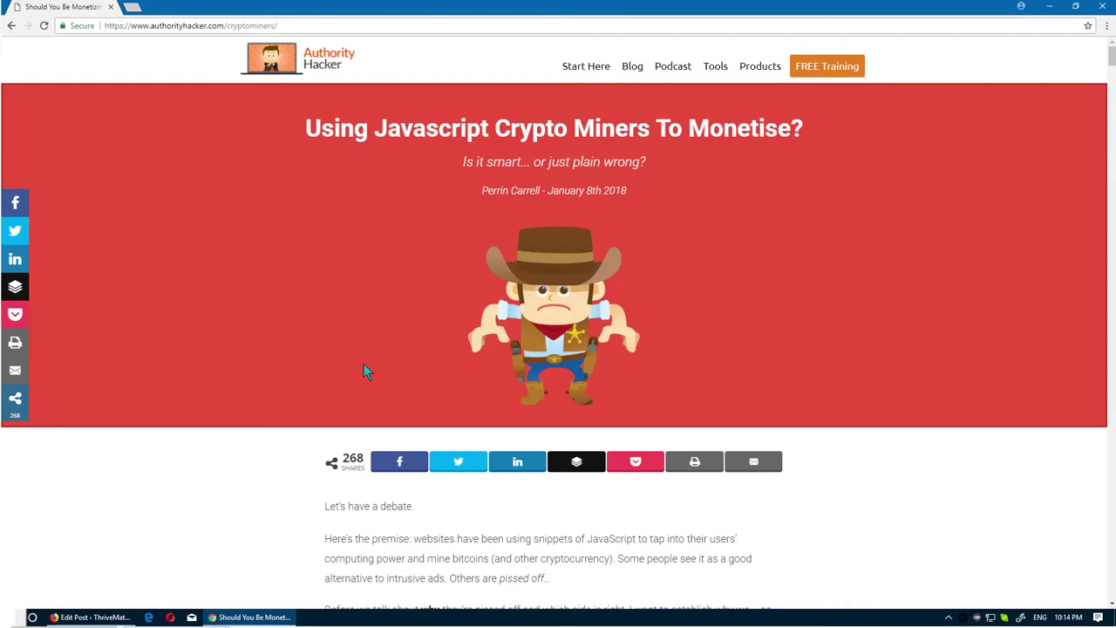
pyautogui.click(1049, 7)
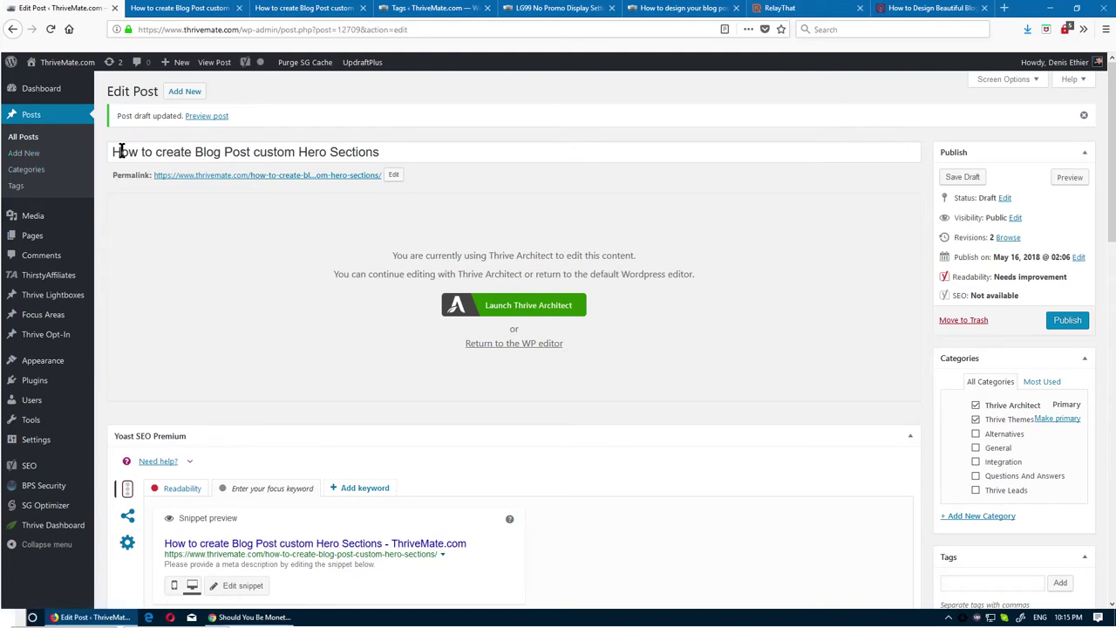
# Launch Thrive Architect for the draft 'How to create Blog Post custom Hero Sections'
pyautogui.scroll(-7, 876, 431)
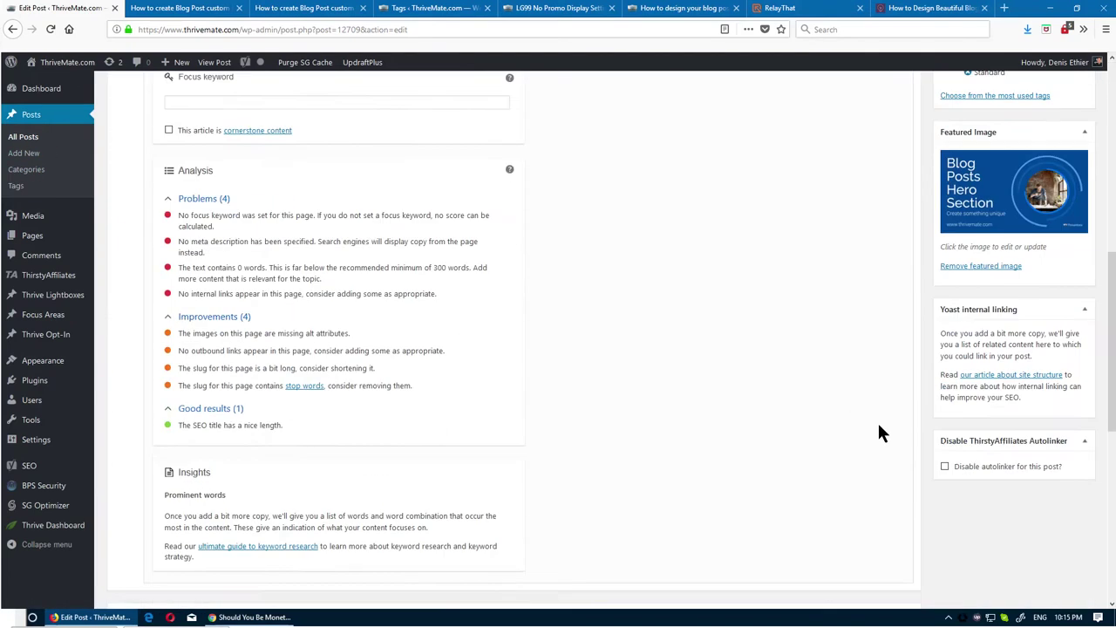
pyautogui.scroll(2, 877, 428)
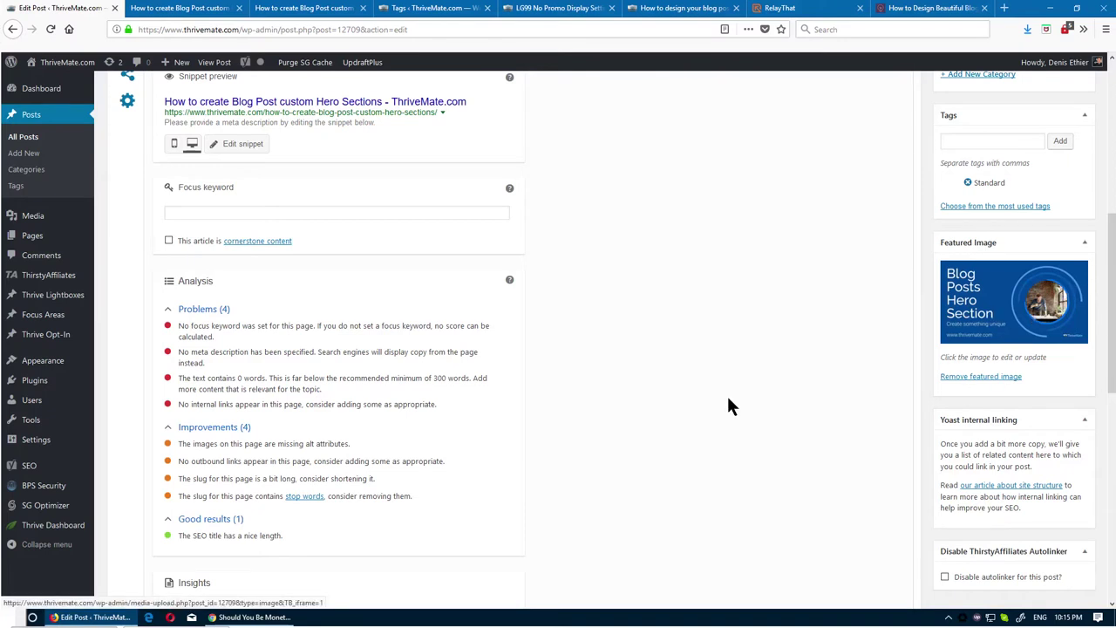
pyautogui.scroll(5, 723, 400)
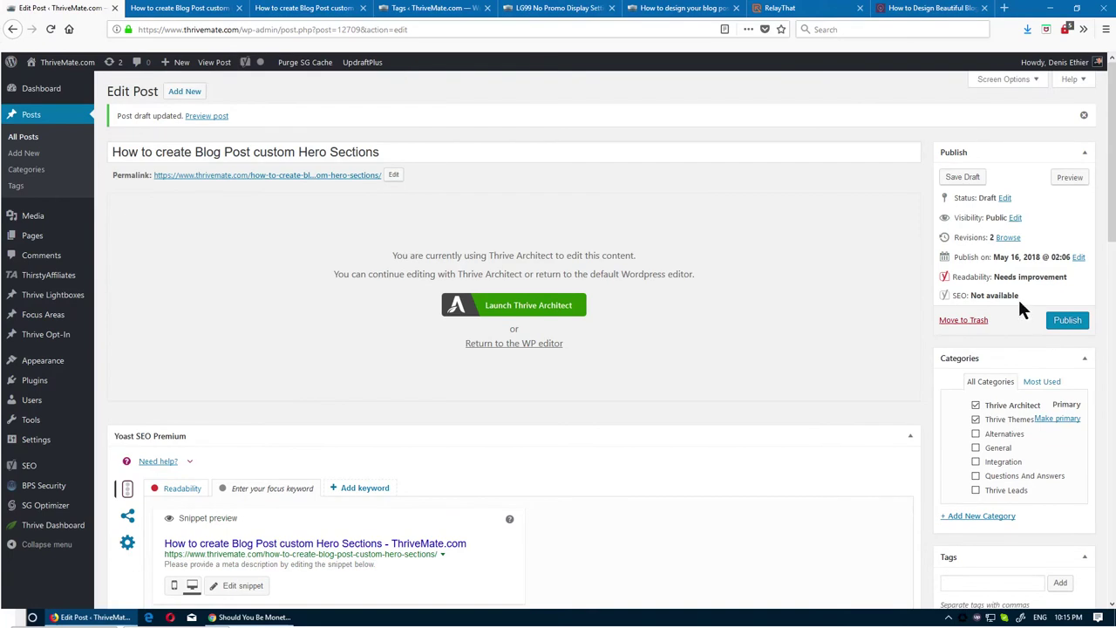
pyautogui.scroll(-5, 720, 399)
pyautogui.scroll(-3, 700, 406)
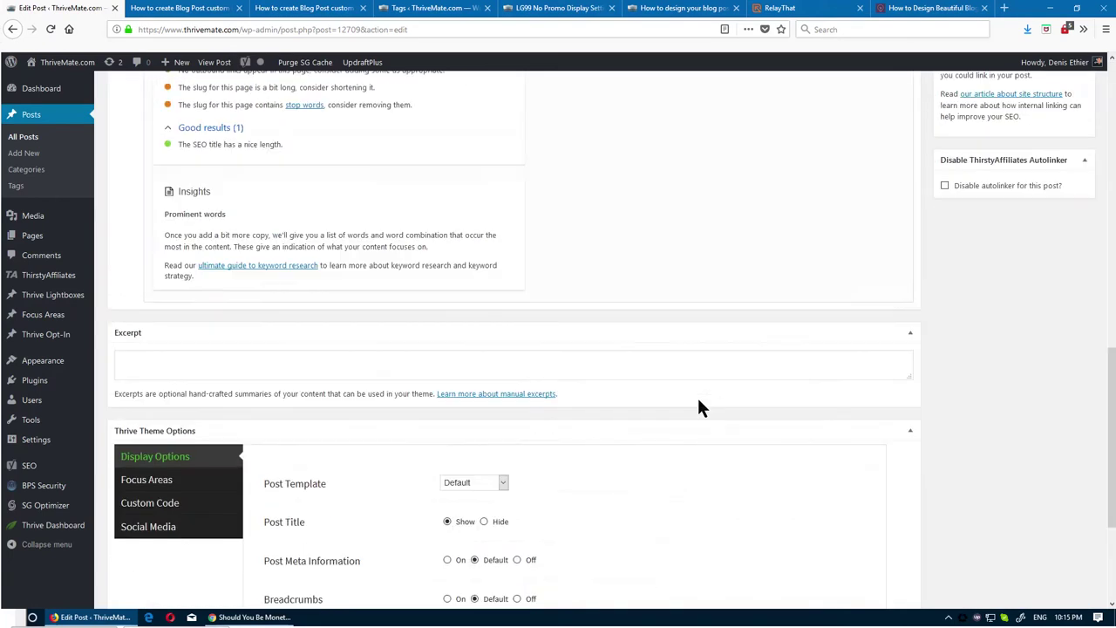
pyautogui.scroll(10, 700, 406)
pyautogui.click(190, 11)
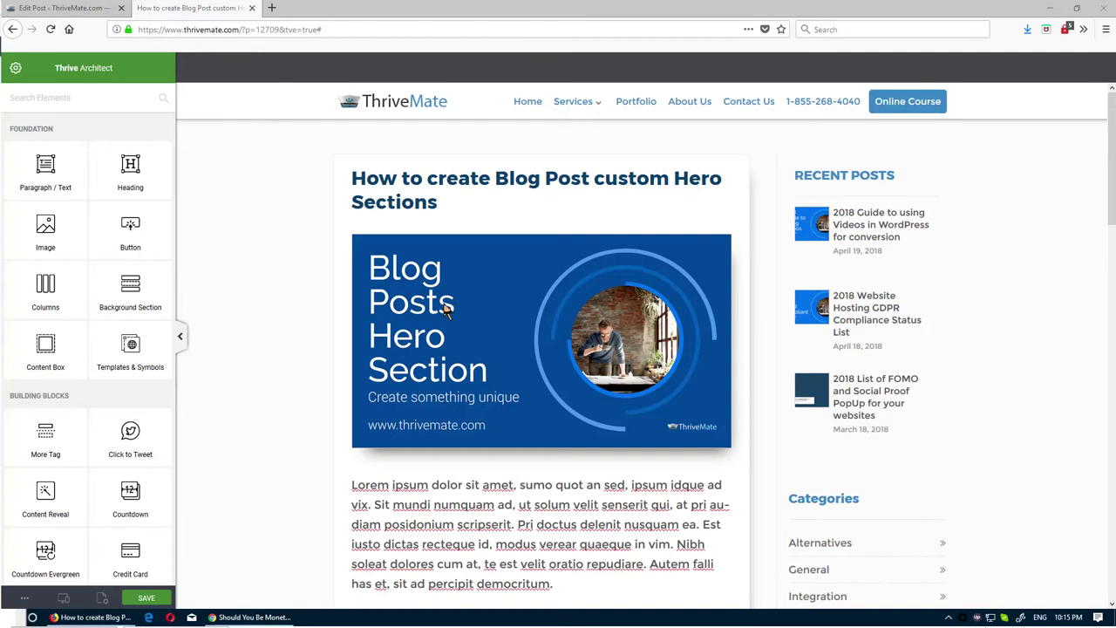
pyautogui.scroll(-9, 663, 427)
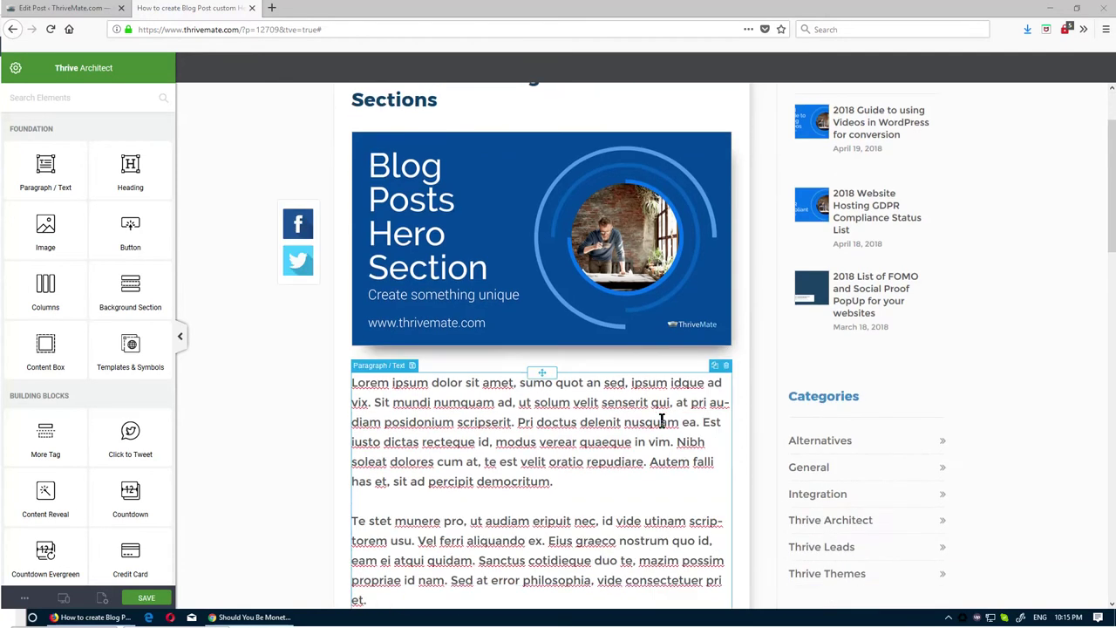
pyautogui.scroll(6, 453, 417)
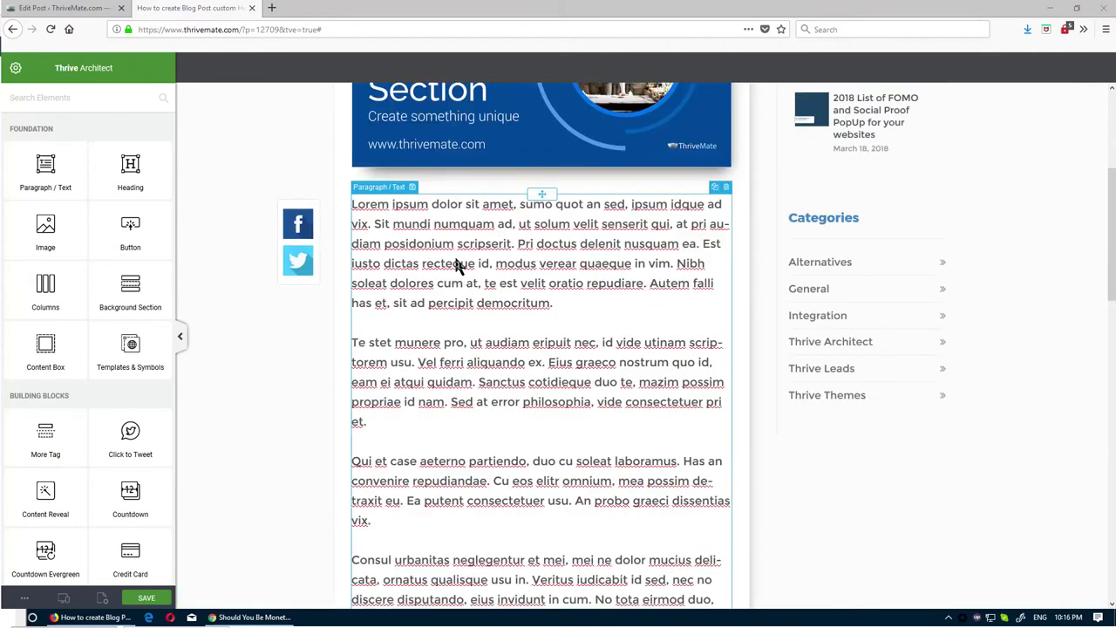
pyautogui.scroll(-5, 448, 413)
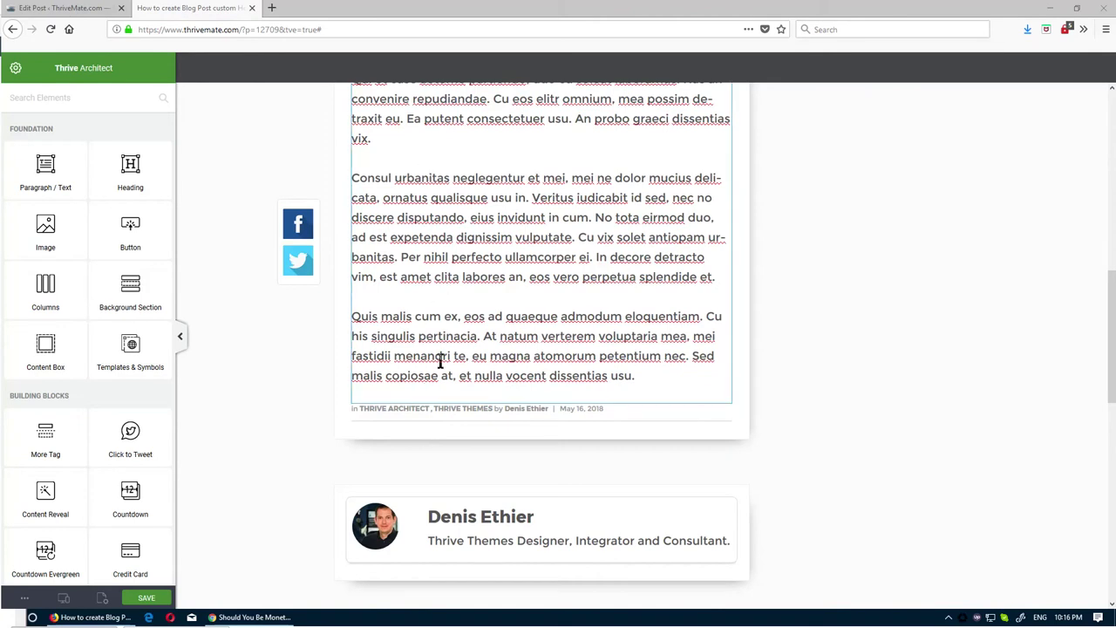
pyautogui.scroll(-5, 438, 361)
pyautogui.scroll(10, 439, 530)
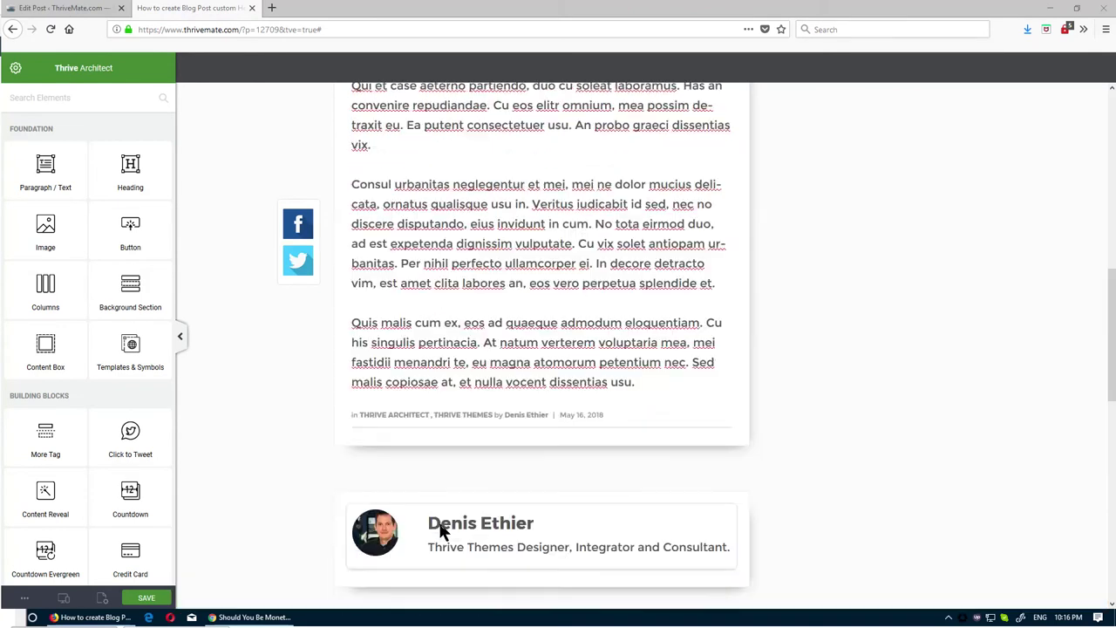
pyautogui.scroll(-15, 439, 527)
pyautogui.scroll(-3, 439, 530)
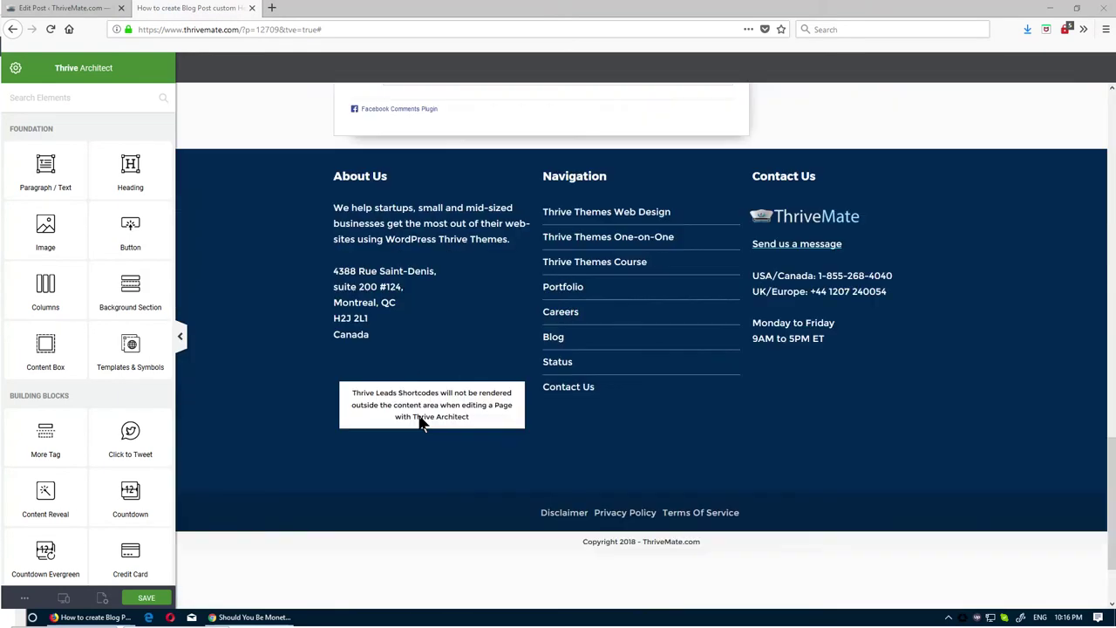
pyautogui.scroll(15, 453, 418)
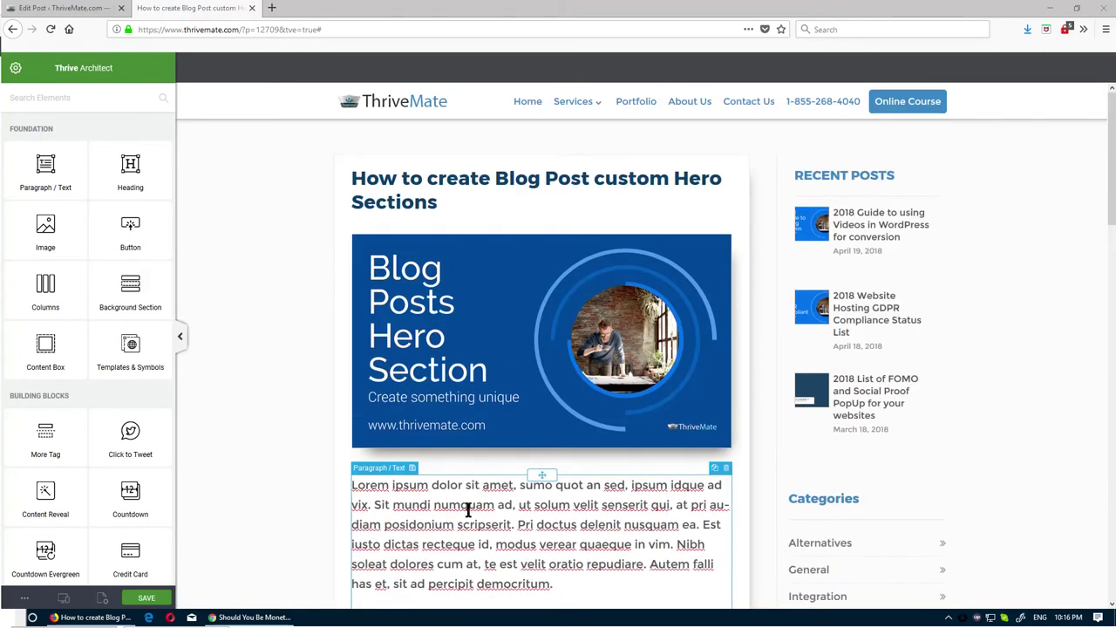
pyautogui.scroll(-10, 469, 510)
pyautogui.scroll(9, 517, 423)
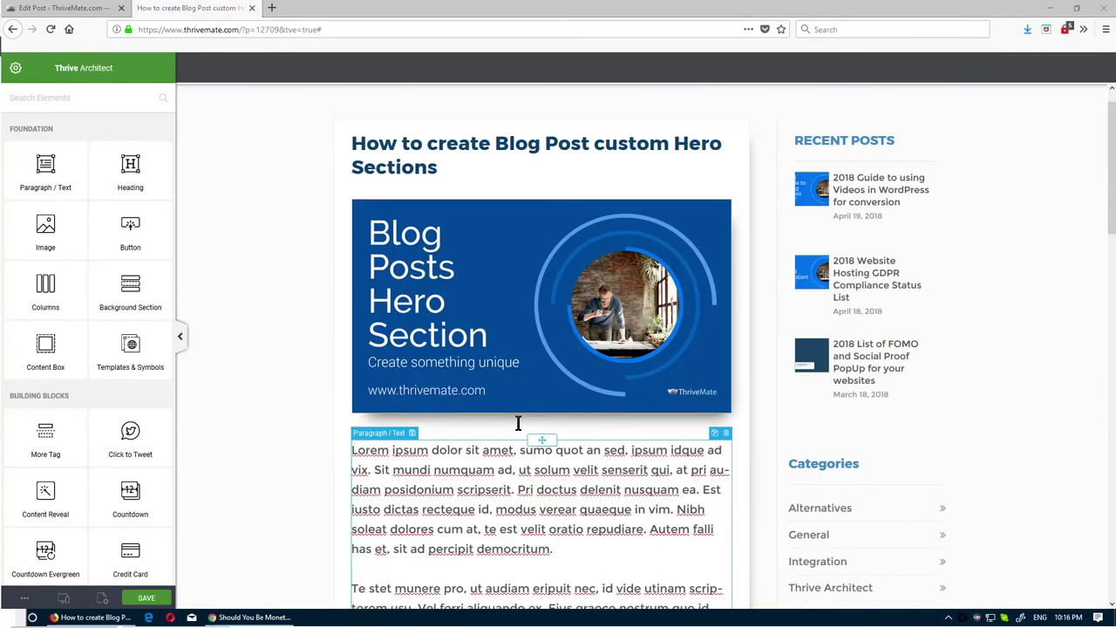
pyautogui.scroll(1, 518, 424)
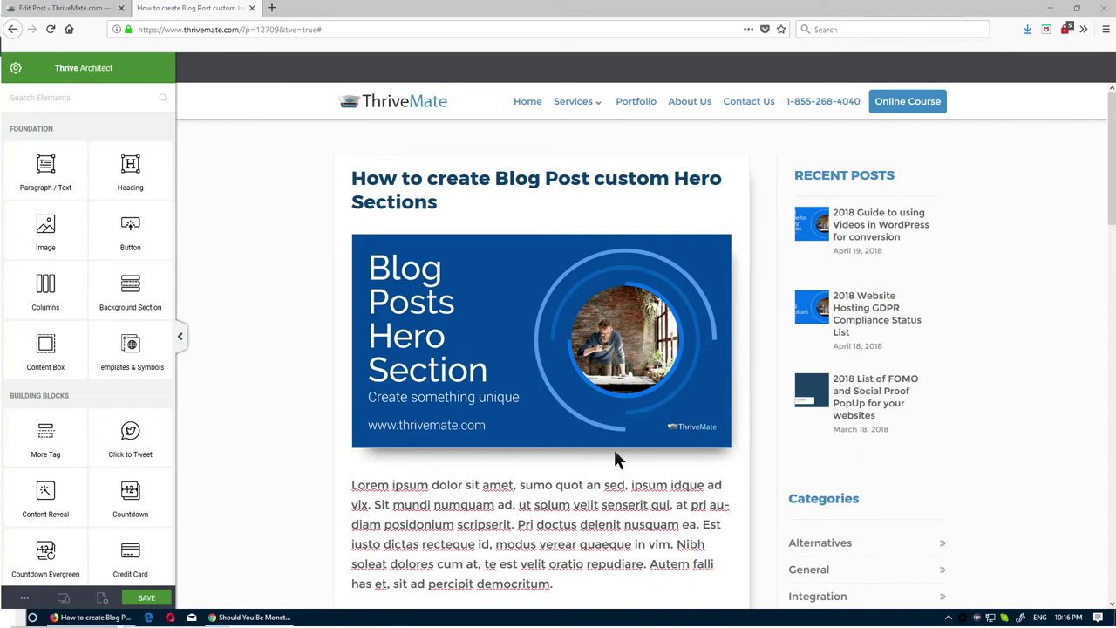
pyautogui.scroll(-2, 615, 453)
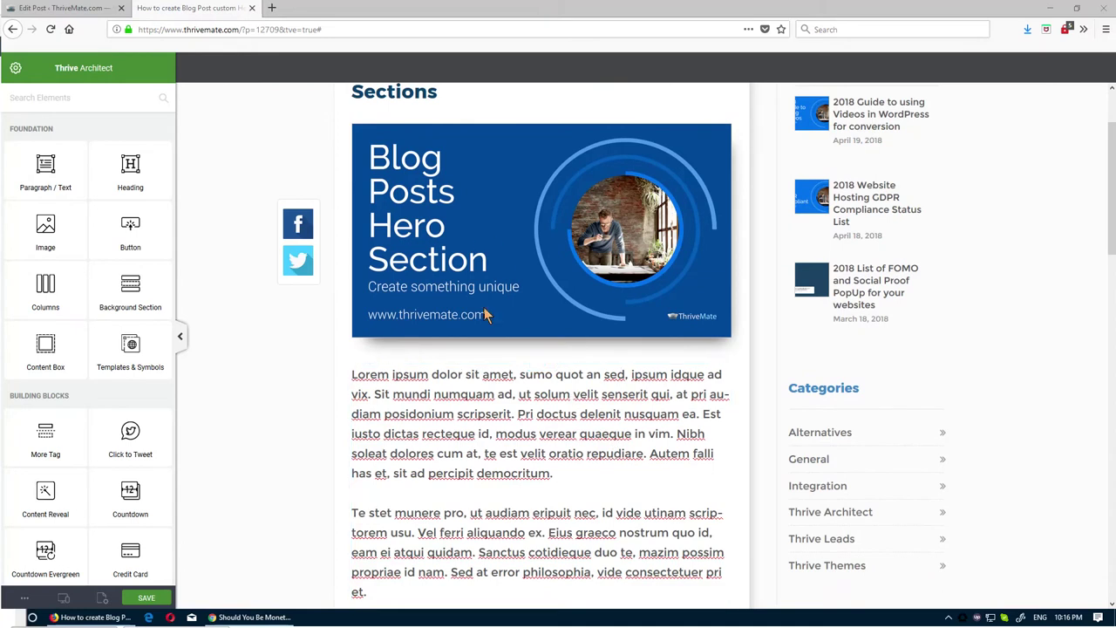
pyautogui.scroll(2, 485, 314)
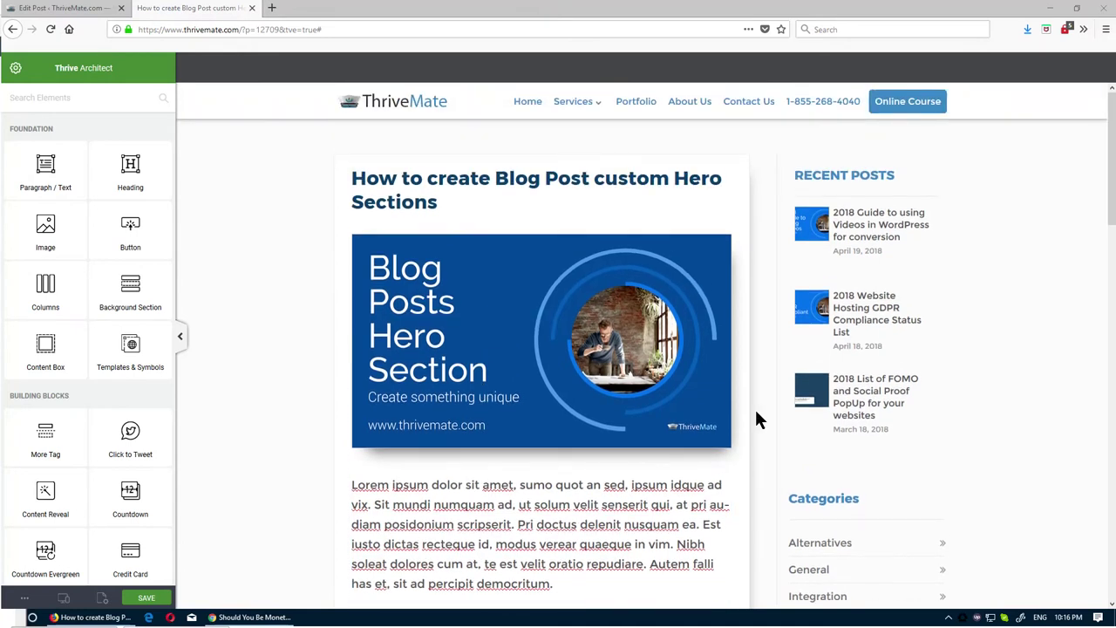
# Review the draft's blue hero image and sidebar in Thrive Architect, then go back to Edit Post
pyautogui.scroll(-10, 890, 410)
pyautogui.scroll(10, 887, 422)
pyautogui.scroll(-3, 872, 513)
pyautogui.scroll(3, 873, 513)
pyautogui.scroll(-2, 874, 516)
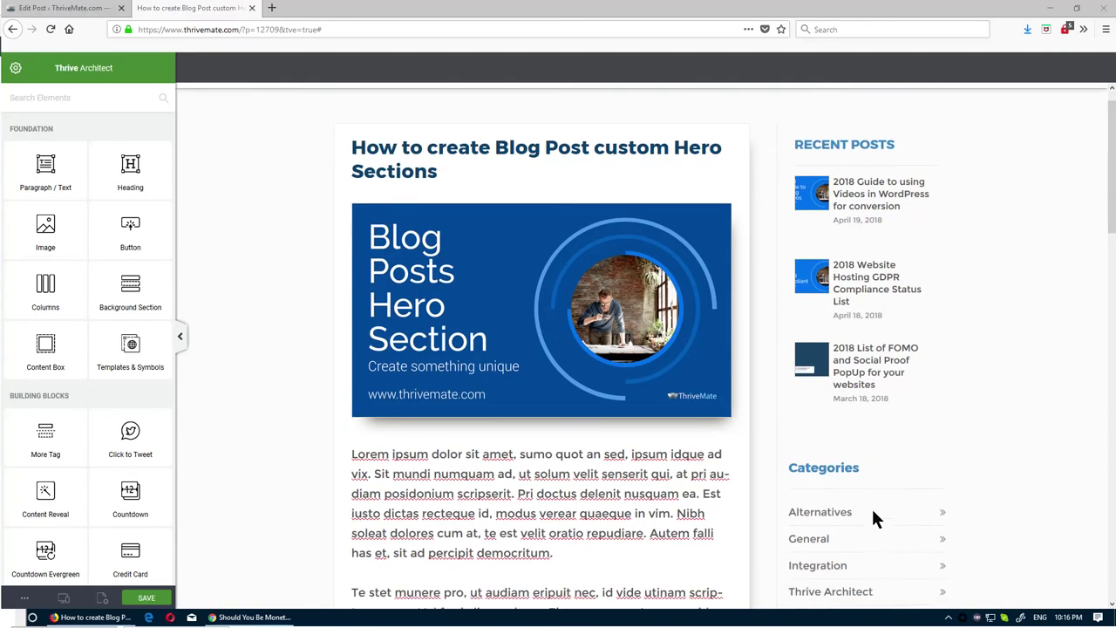
pyautogui.scroll(2, 874, 516)
pyautogui.scroll(-2, 873, 517)
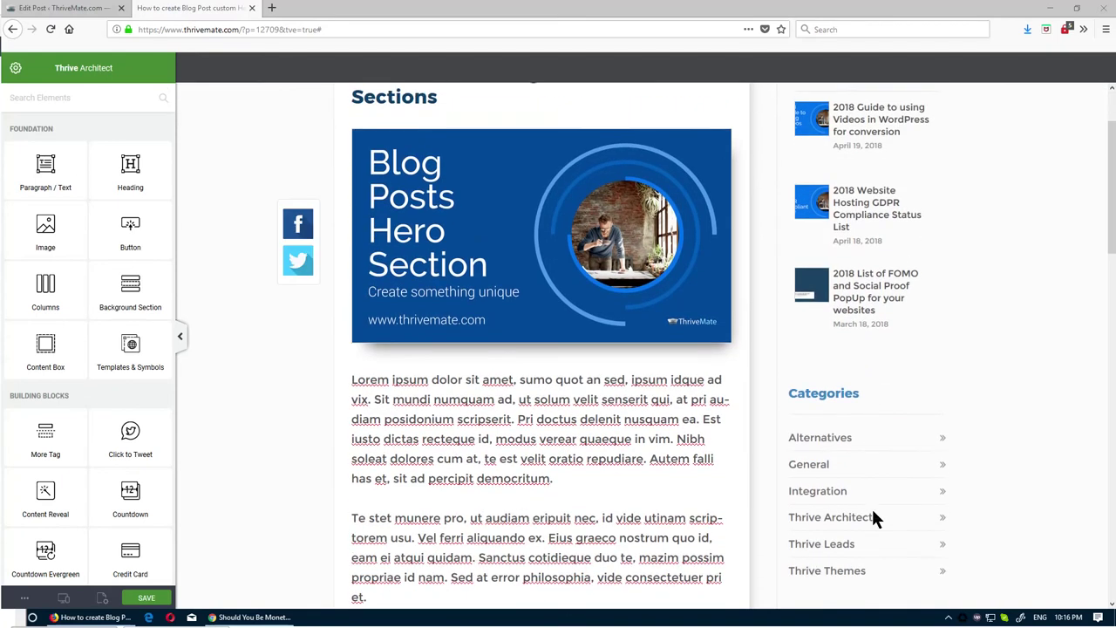
pyautogui.scroll(2, 872, 516)
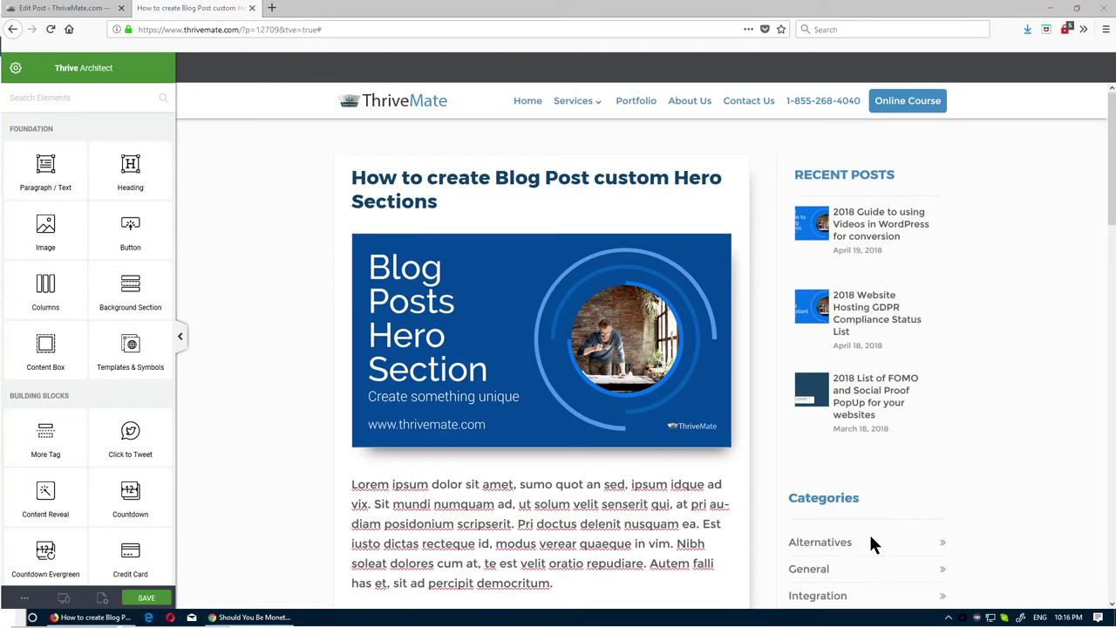
pyautogui.scroll(-3, 872, 536)
pyautogui.scroll(2, 872, 536)
pyautogui.scroll(1, 866, 427)
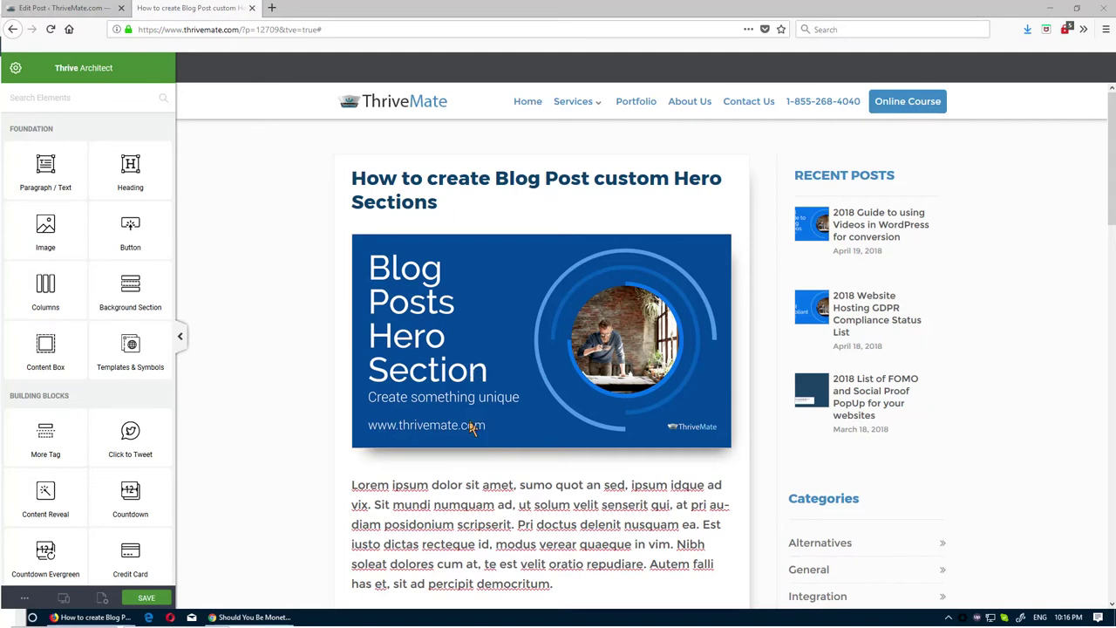
pyautogui.scroll(-1, 437, 463)
pyautogui.scroll(-4, 437, 463)
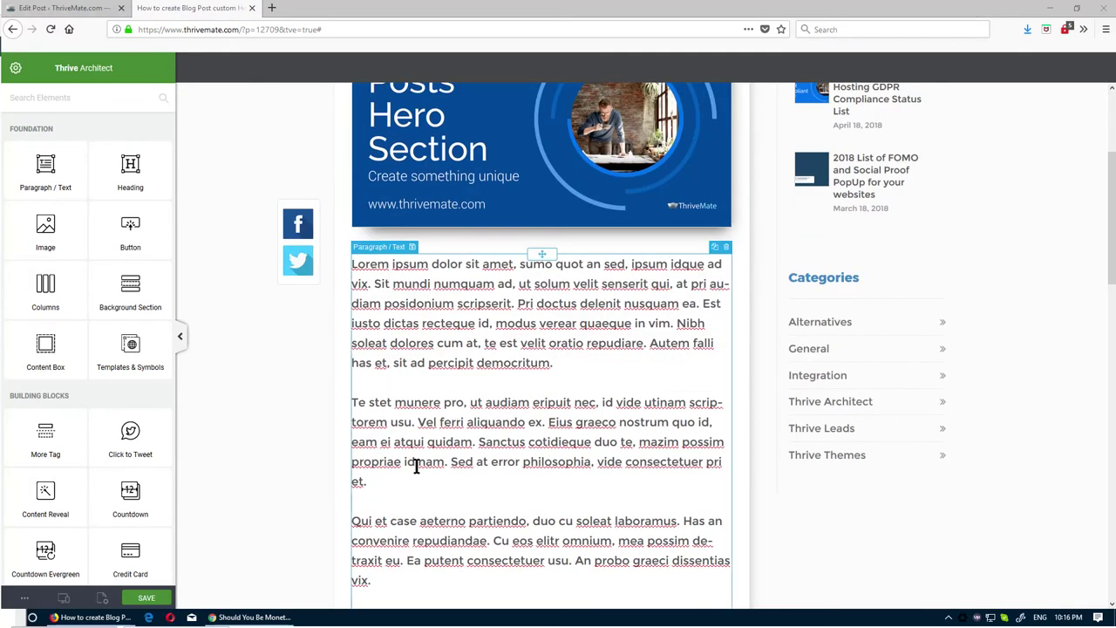
pyautogui.scroll(3, 427, 463)
pyautogui.scroll(1, 902, 488)
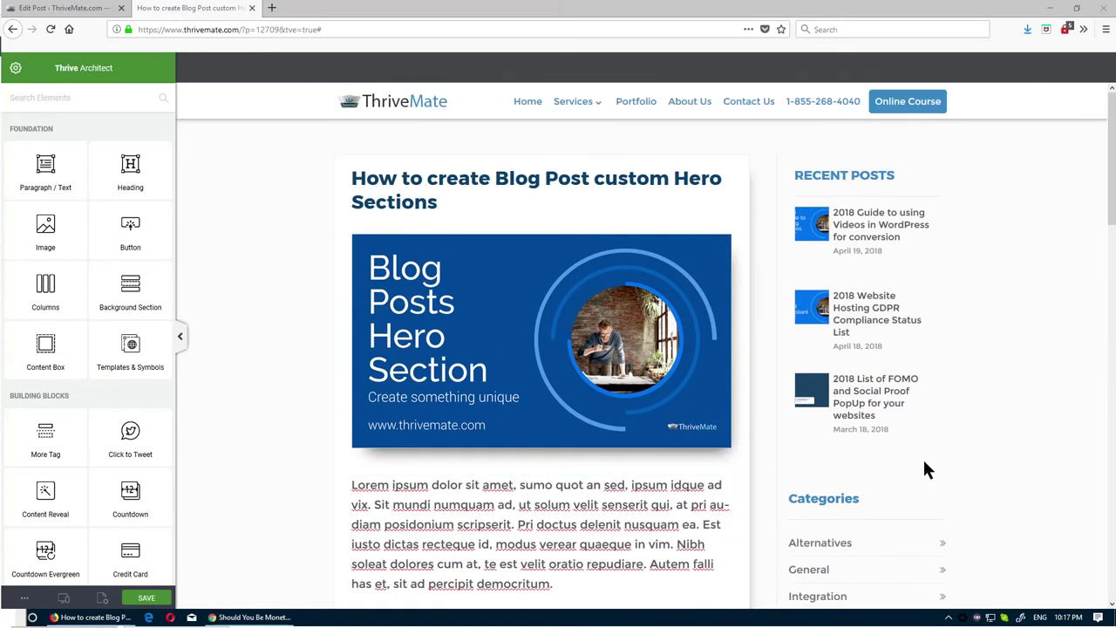
pyautogui.scroll(-2, 899, 244)
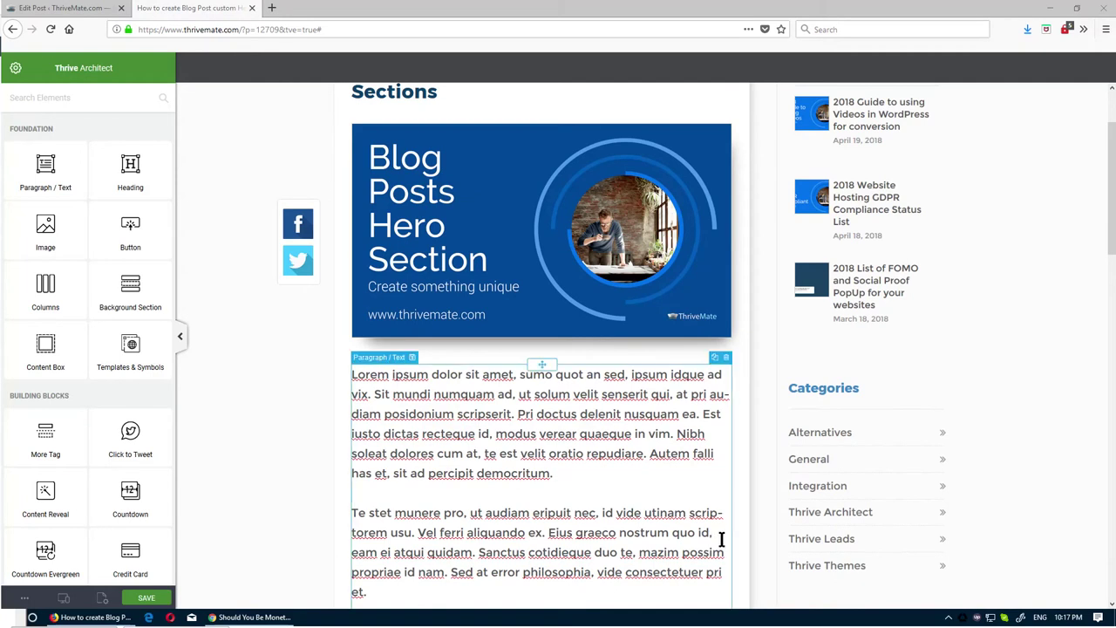
pyautogui.scroll(2, 584, 532)
pyautogui.scroll(-5, 592, 532)
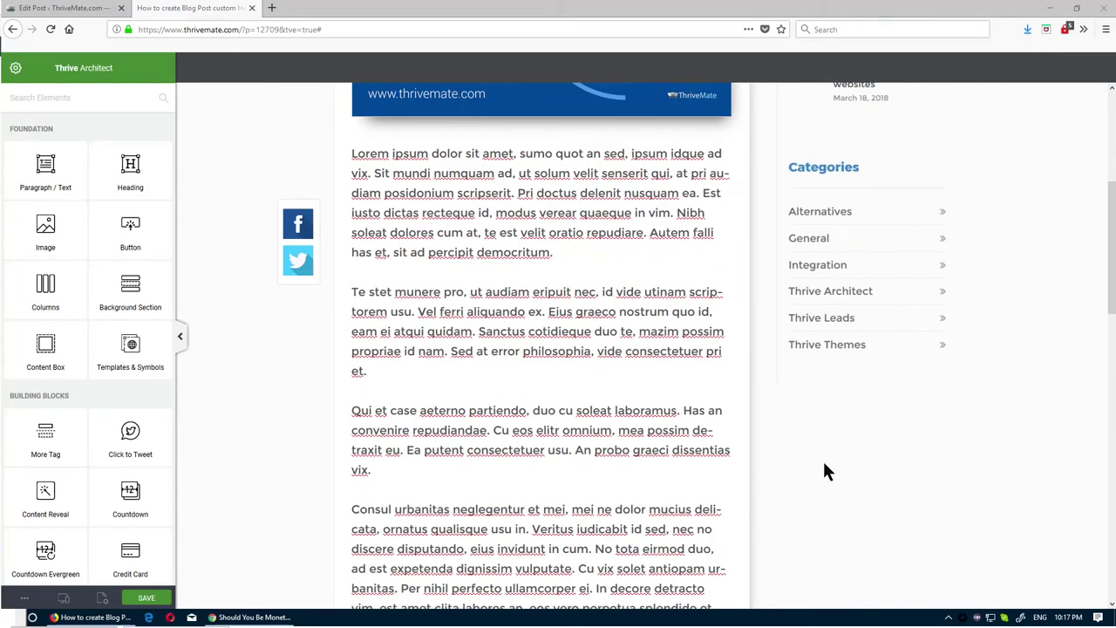
pyautogui.scroll(5, 862, 546)
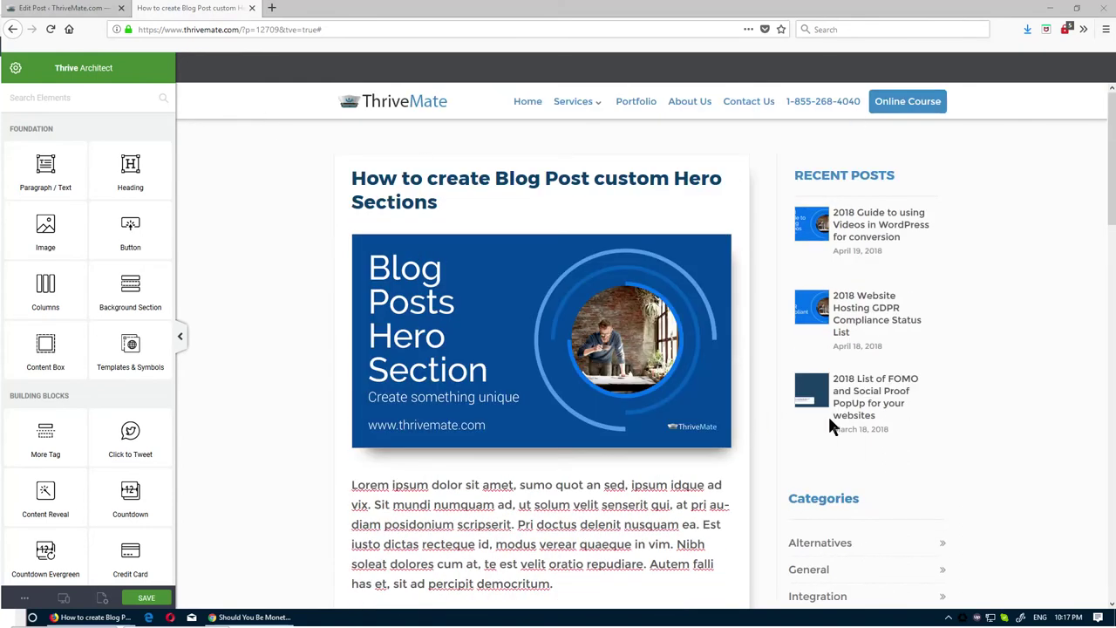
pyautogui.scroll(-3, 829, 420)
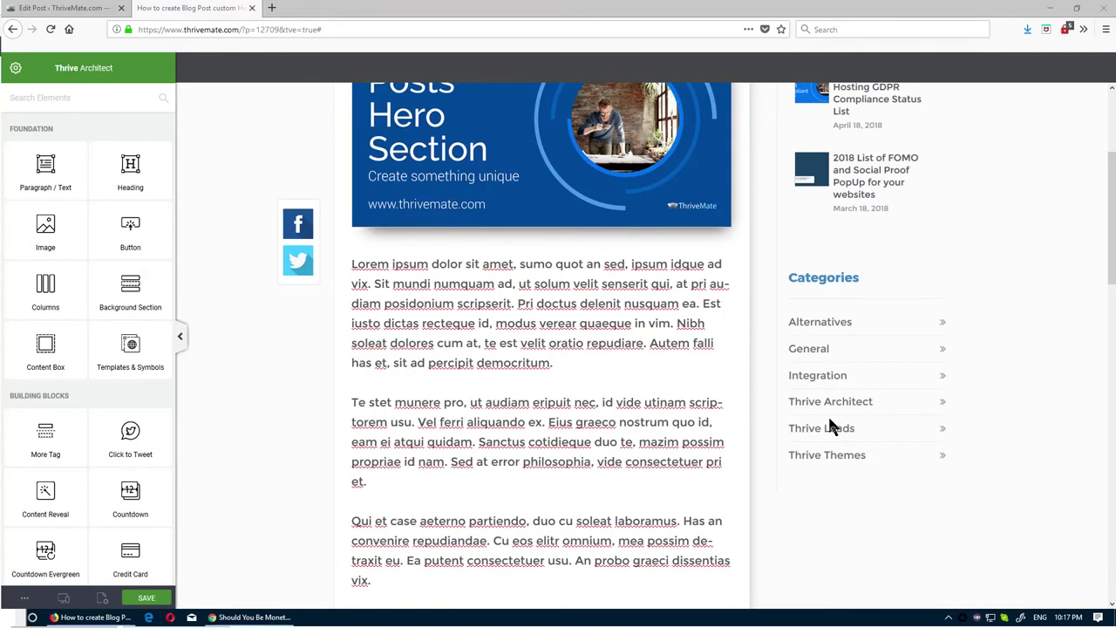
pyautogui.scroll(3, 829, 422)
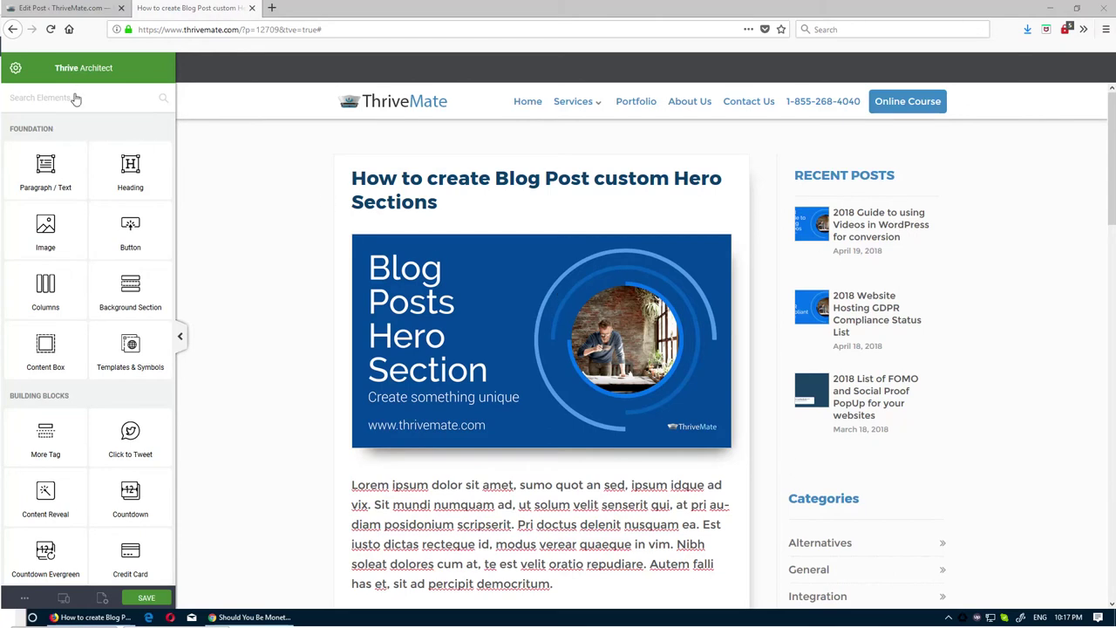
pyautogui.click(91, 12)
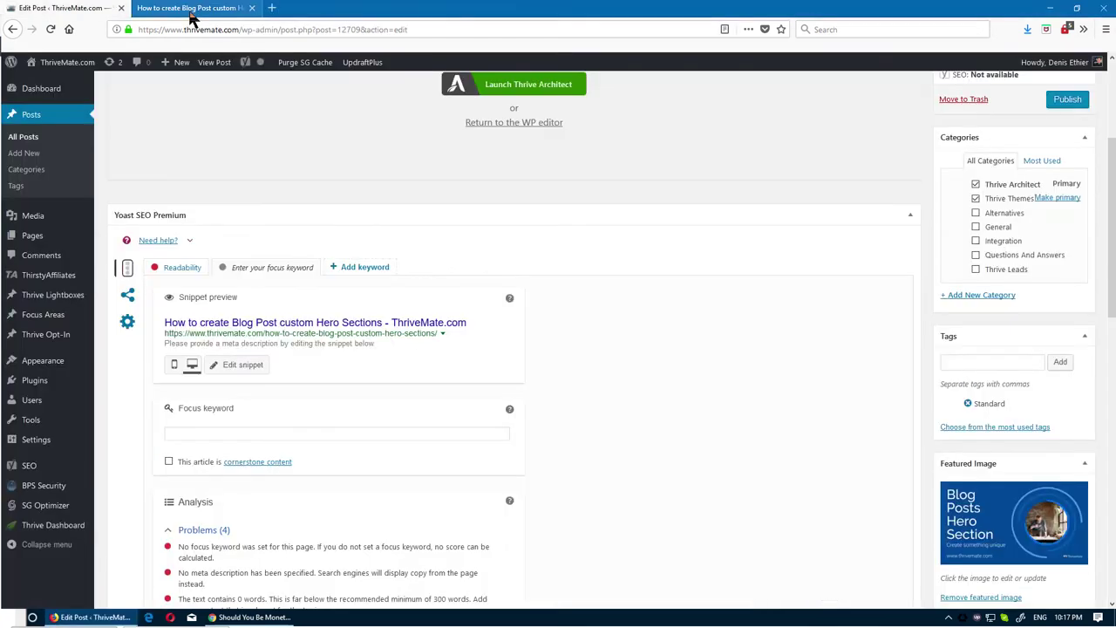
# Change the Thrive Theme Options Post Template from Default to Full Width
pyautogui.scroll(-5, 325, 294)
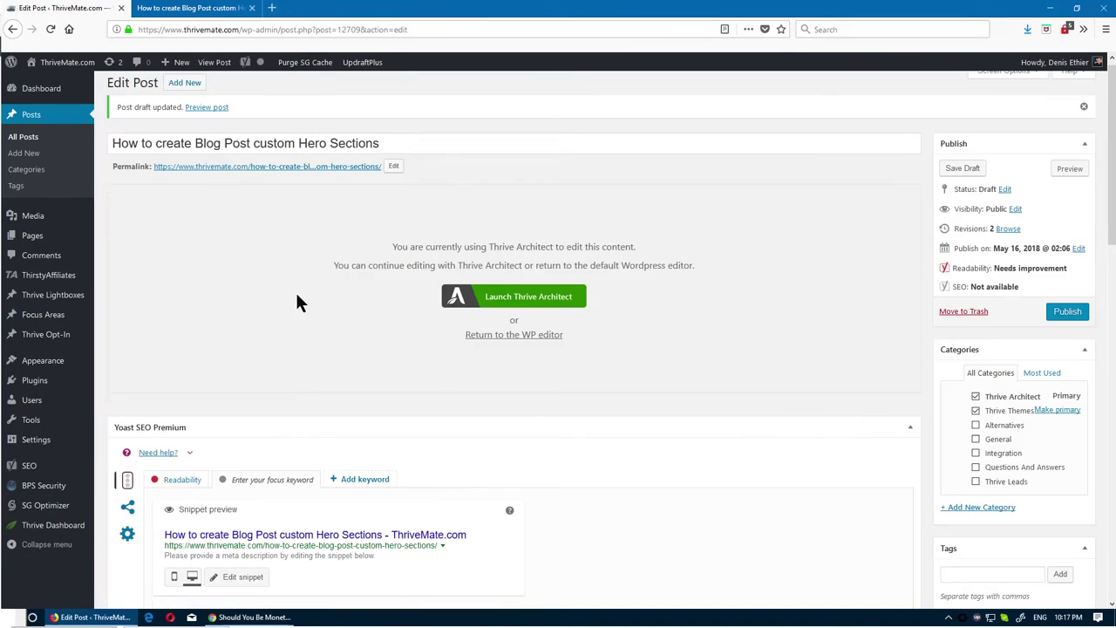
pyautogui.scroll(-15, 358, 346)
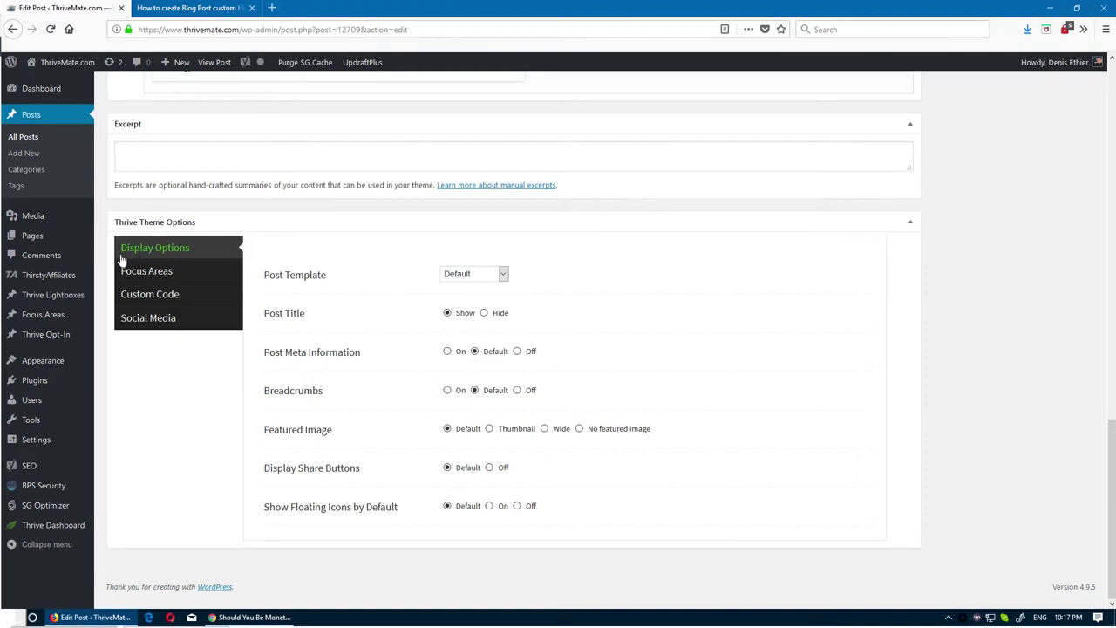
pyautogui.click(445, 275)
pyautogui.press('Escape')
pyautogui.press('Down')
pyautogui.scroll(2, 655, 382)
pyautogui.scroll(-2, 480, 473)
pyautogui.scroll(15, 910, 414)
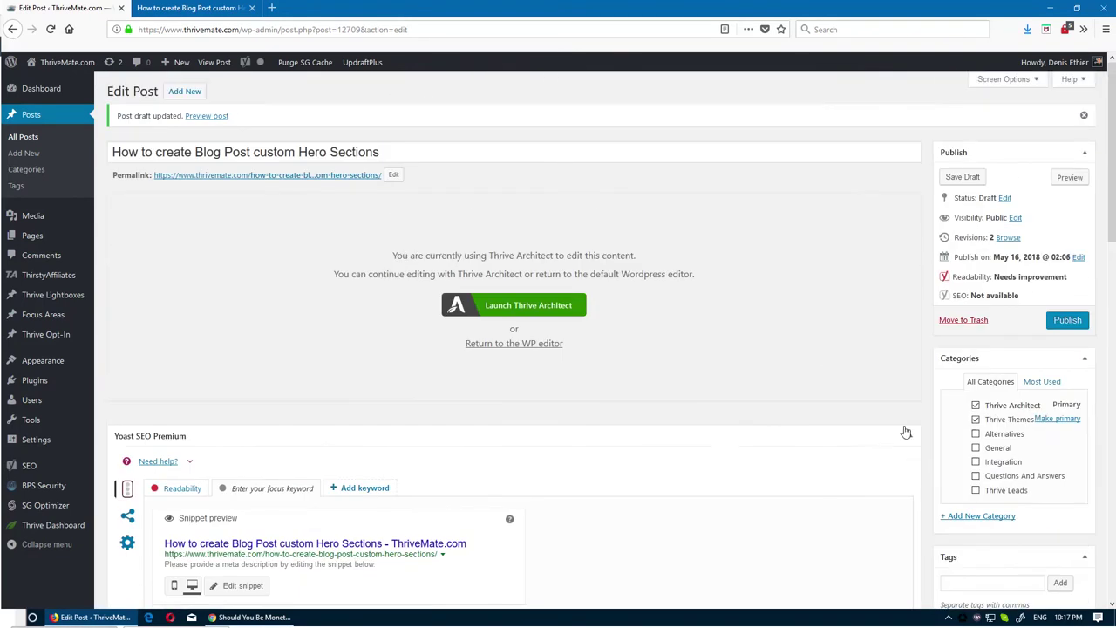
# Reload the post in Thrive Architect to check the Full Width layout without the sidebar
pyautogui.click(197, 8)
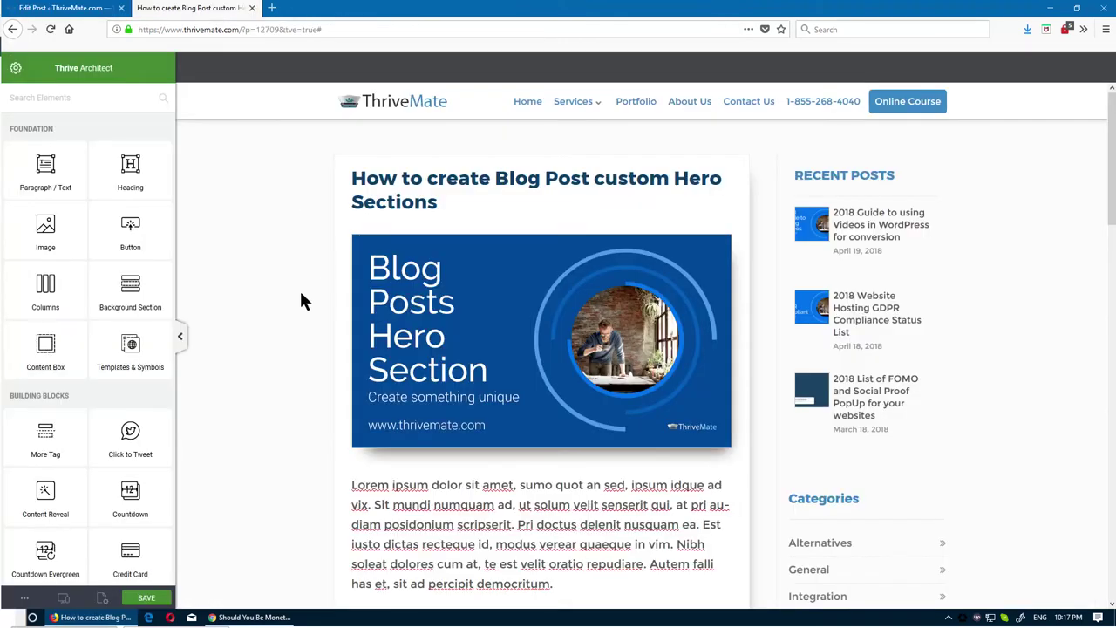
pyautogui.press('F5')
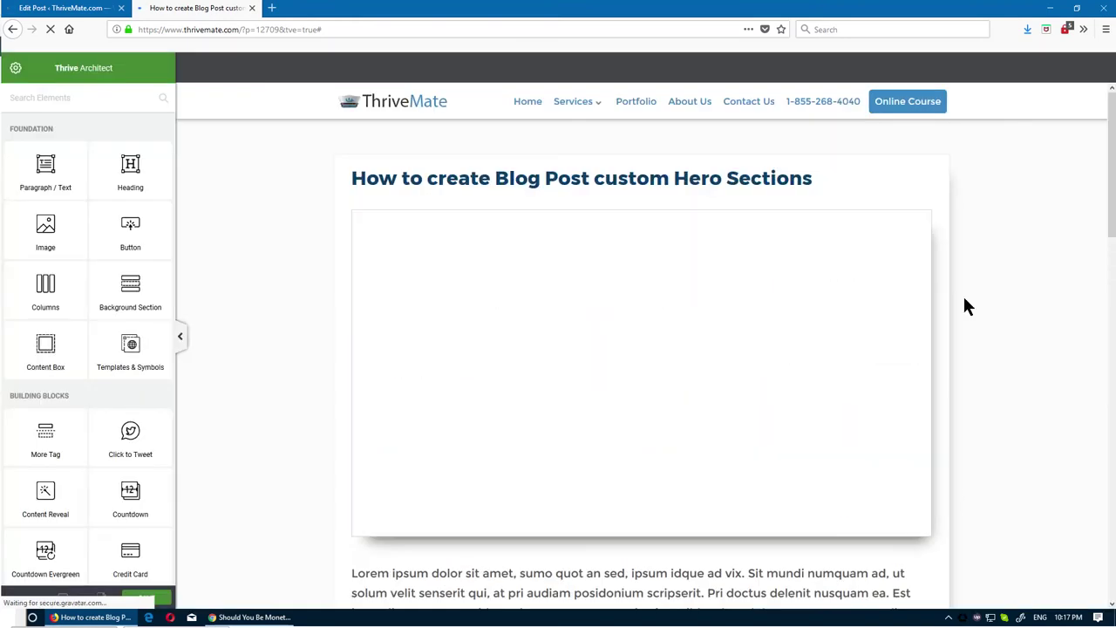
pyautogui.scroll(-3, 973, 522)
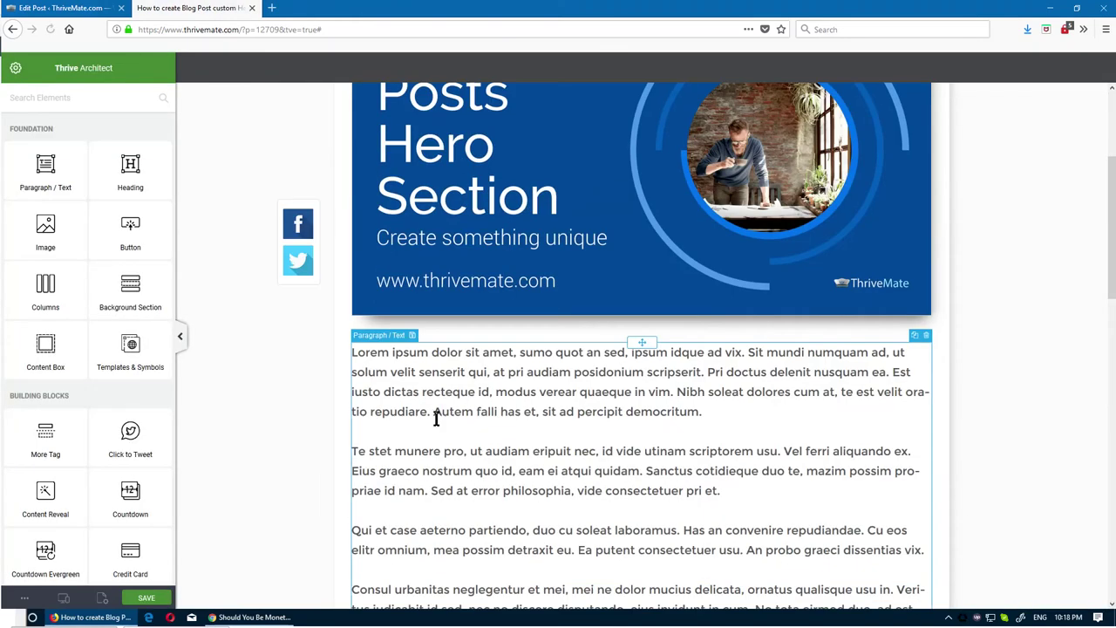
pyautogui.scroll(5, 932, 444)
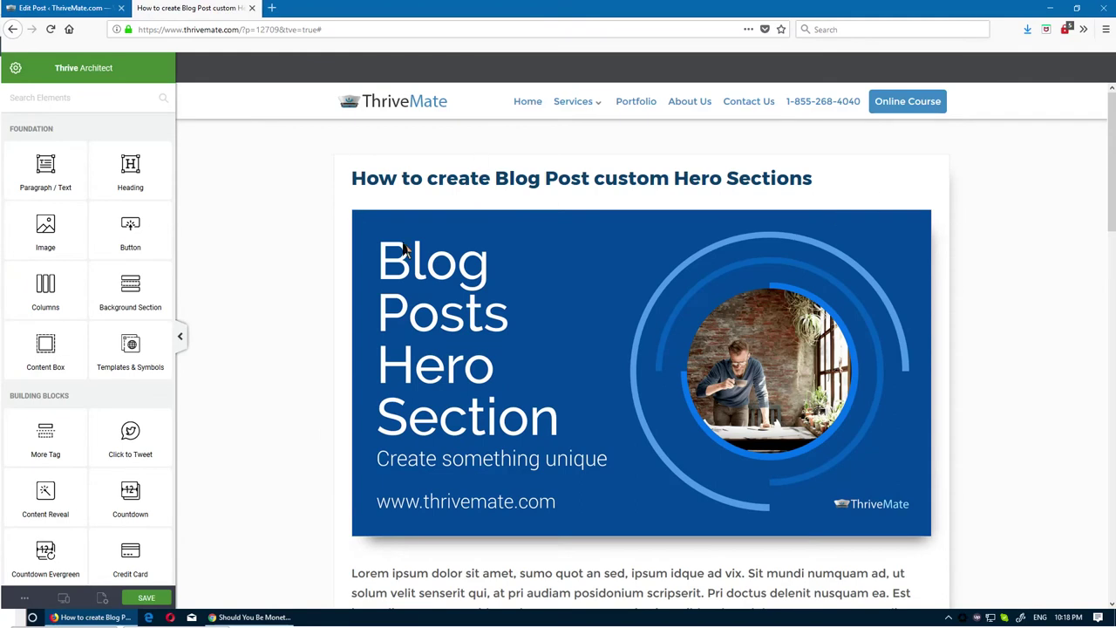
pyautogui.scroll(-5, 404, 547)
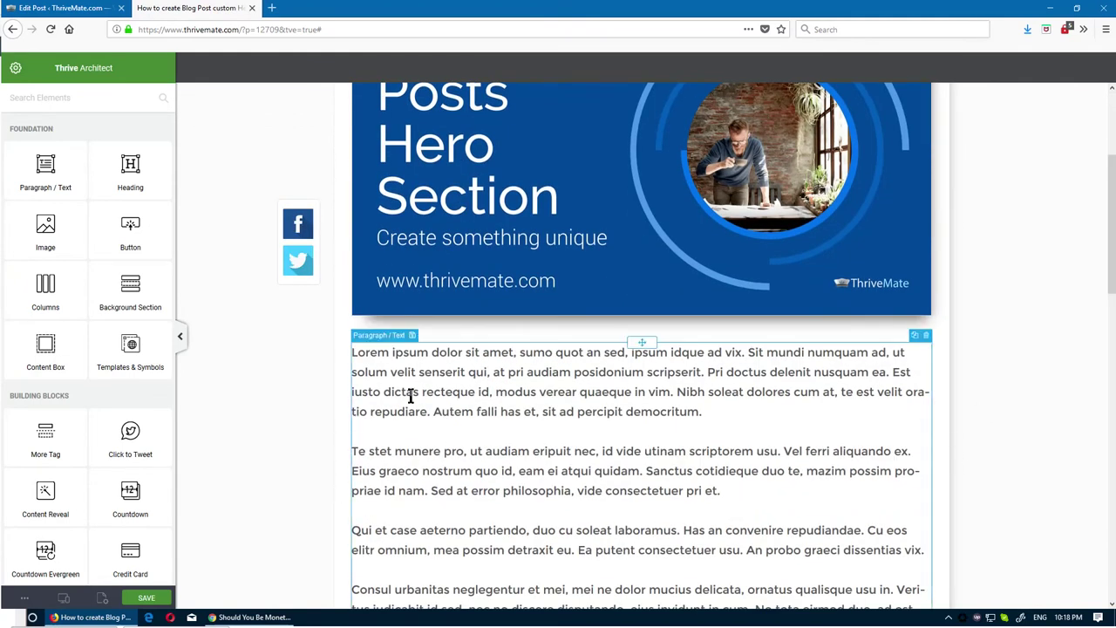
pyautogui.scroll(5, 931, 427)
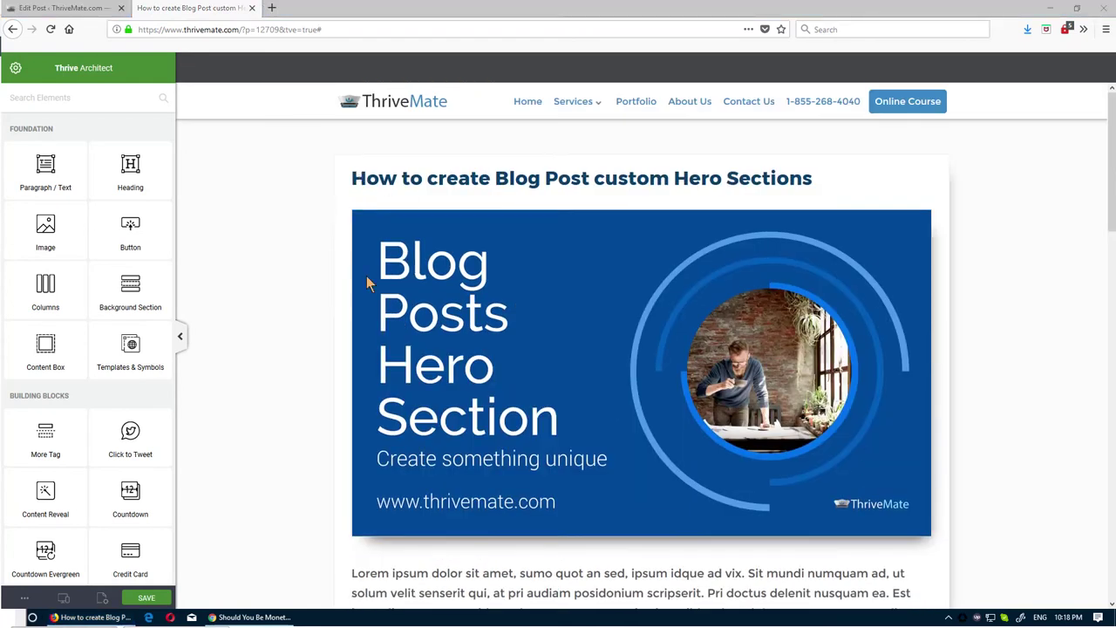
# In Thrive Theme Options, set Post Title to Hide and Featured Image to No featured image
pyautogui.click(48, 9)
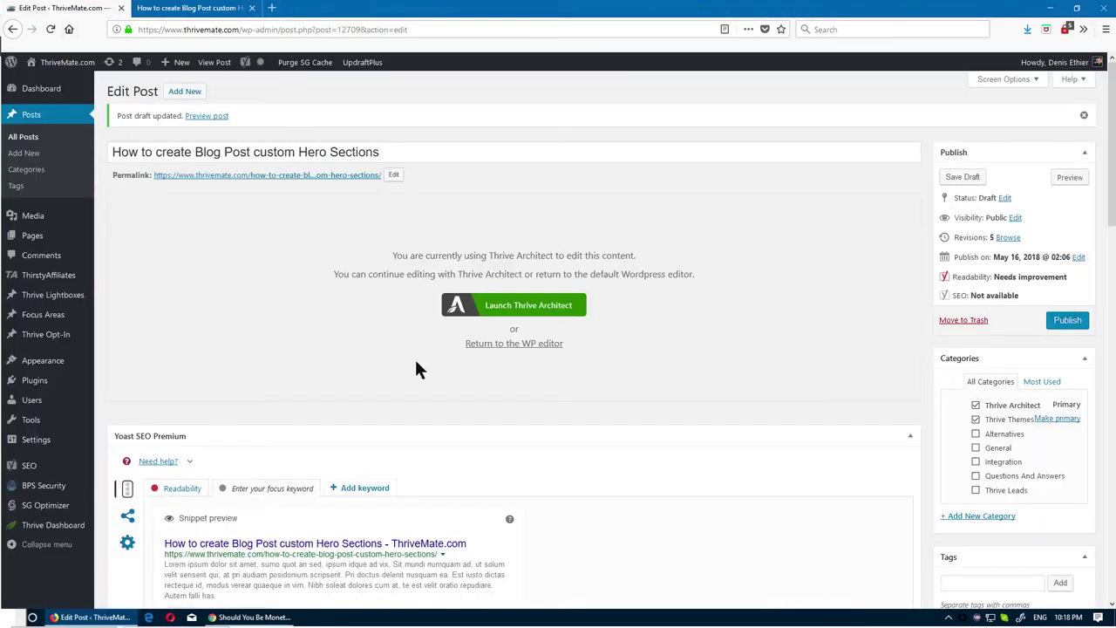
pyautogui.scroll(-5, 414, 356)
pyautogui.scroll(-15, 462, 506)
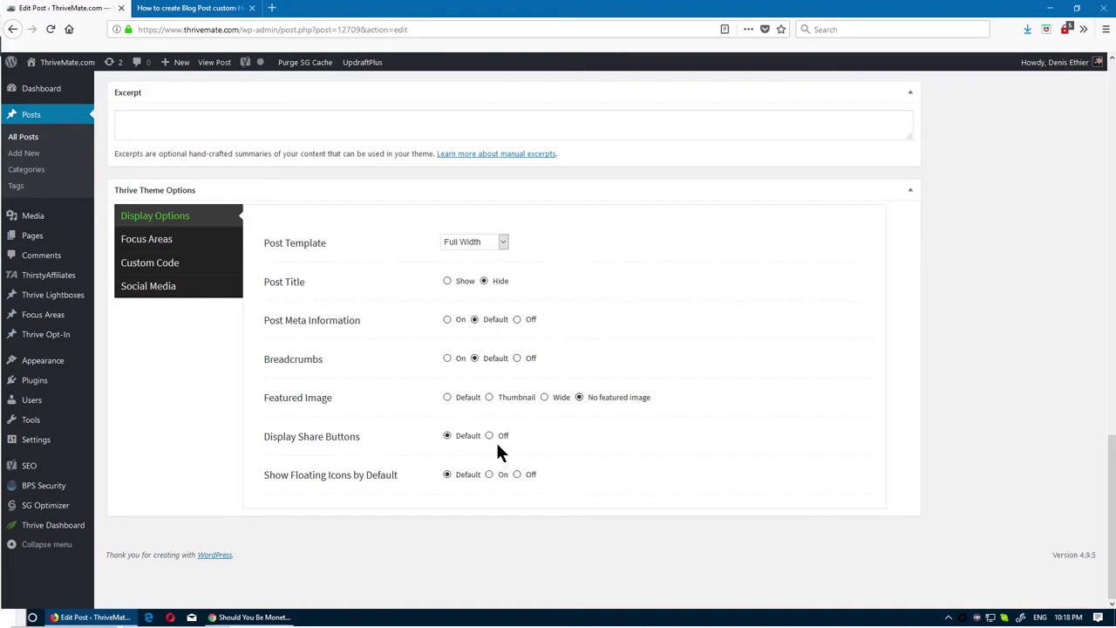
pyautogui.scroll(15, 791, 502)
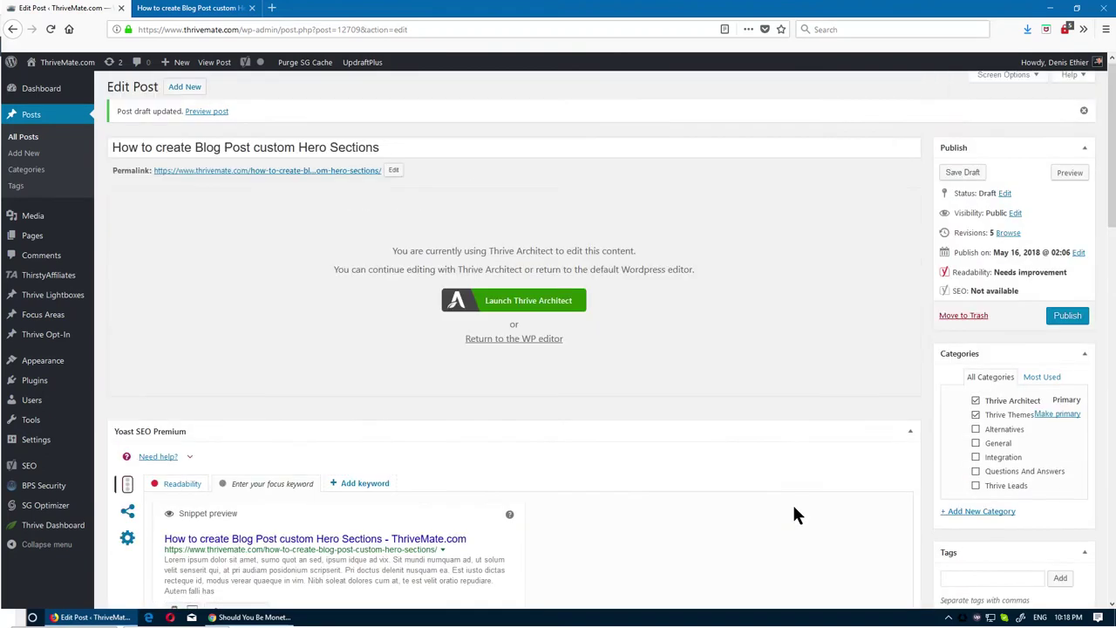
# Reload Thrive Architect to confirm the title and hero image are gone, then add a Background Section above the text
pyautogui.click(187, 8)
pyautogui.press('F5')
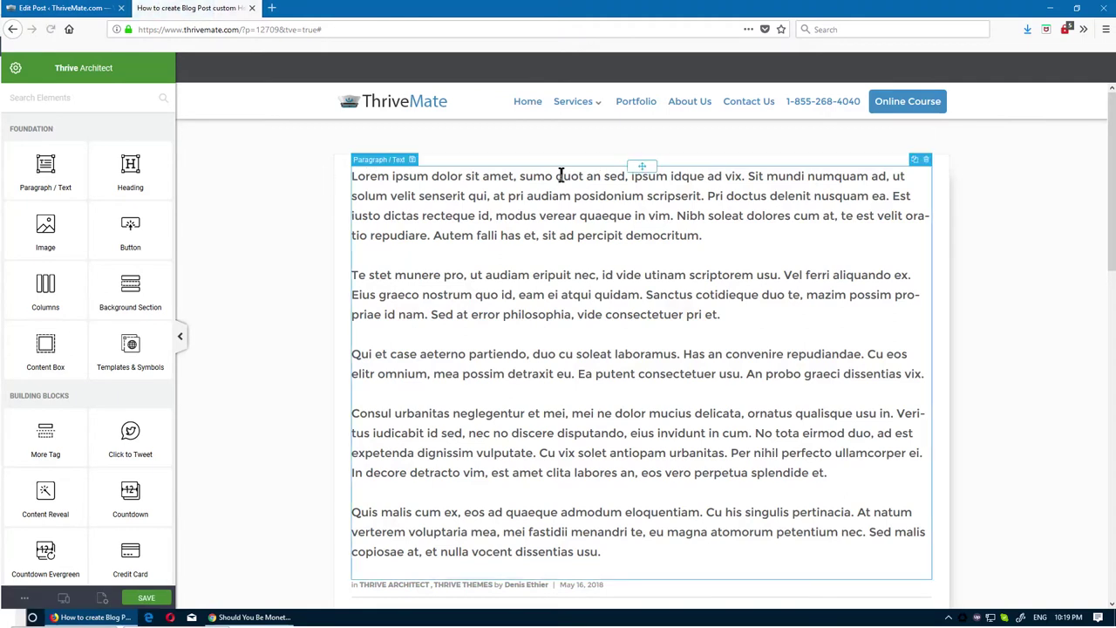
pyautogui.scroll(-3, 459, 351)
pyautogui.scroll(3, 462, 356)
pyautogui.scroll(-3, 480, 434)
pyautogui.scroll(3, 480, 436)
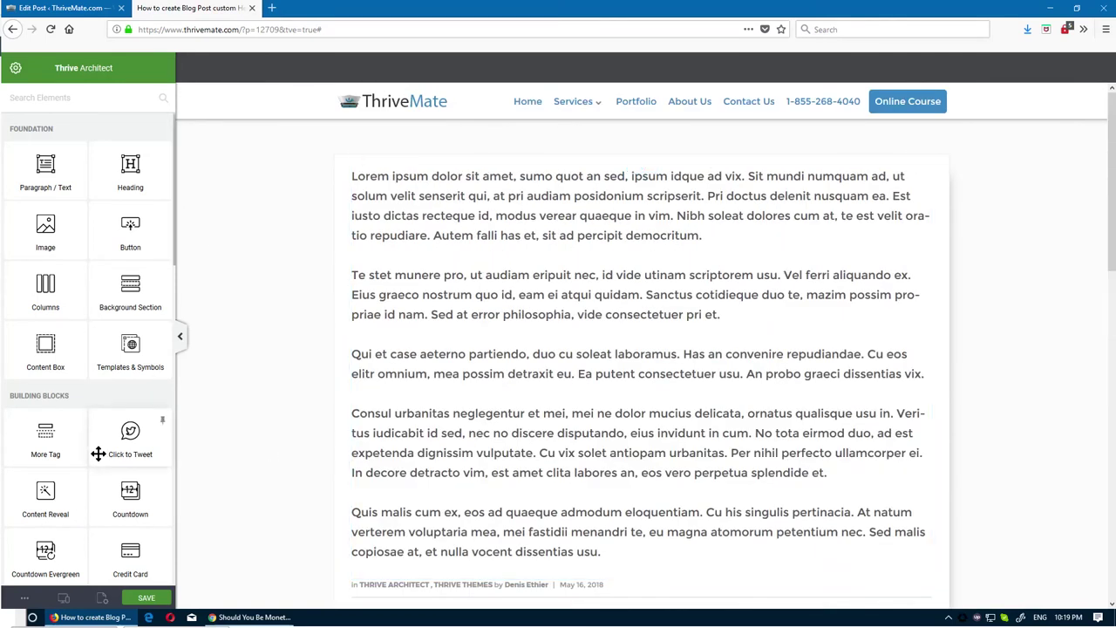
pyautogui.moveTo(119, 294); pyautogui.dragTo(532, 165)
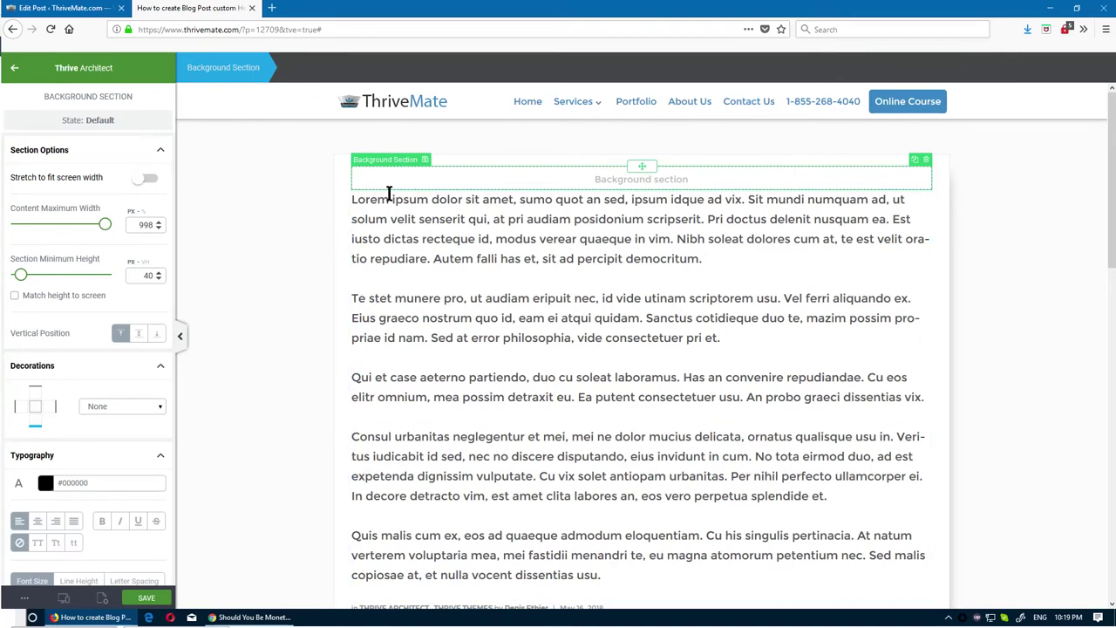
# Stretch the Background Section to screen width, give it minimum height 410 and background colour #012243
pyautogui.click(148, 179)
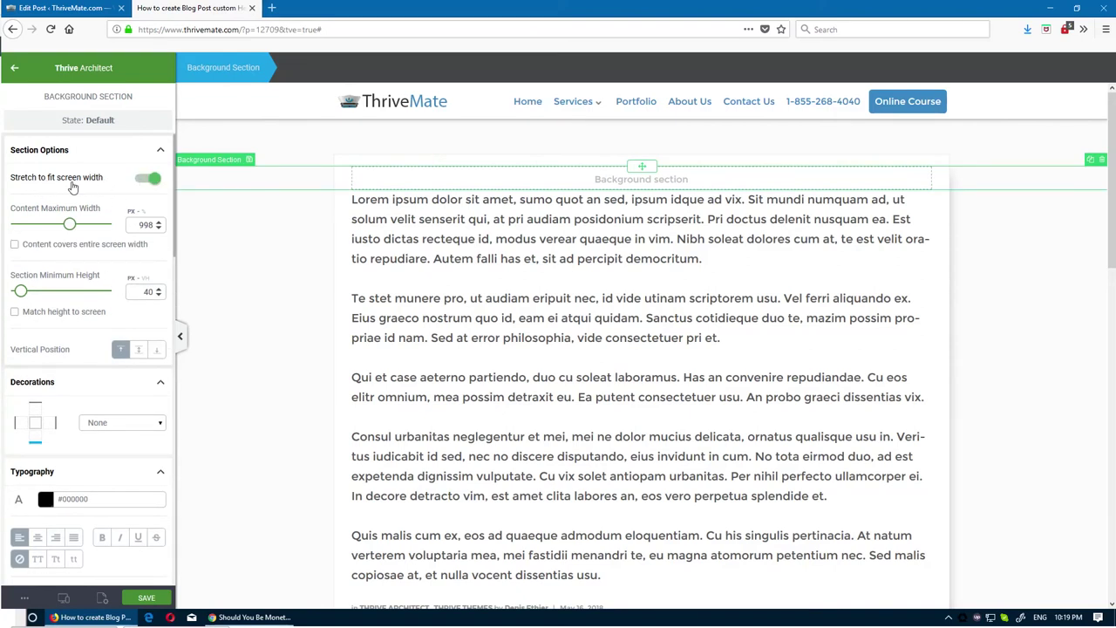
pyautogui.moveTo(22, 292); pyautogui.dragTo(53, 293)
pyautogui.scroll(-1, 128, 423)
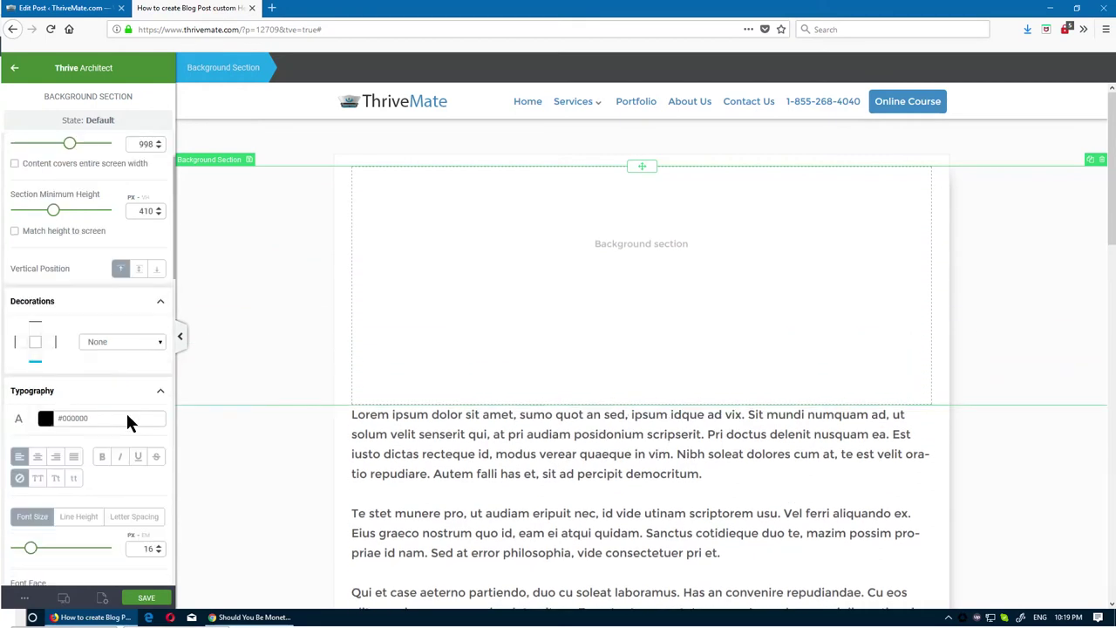
pyautogui.scroll(-3, 128, 422)
pyautogui.scroll(1, 72, 380)
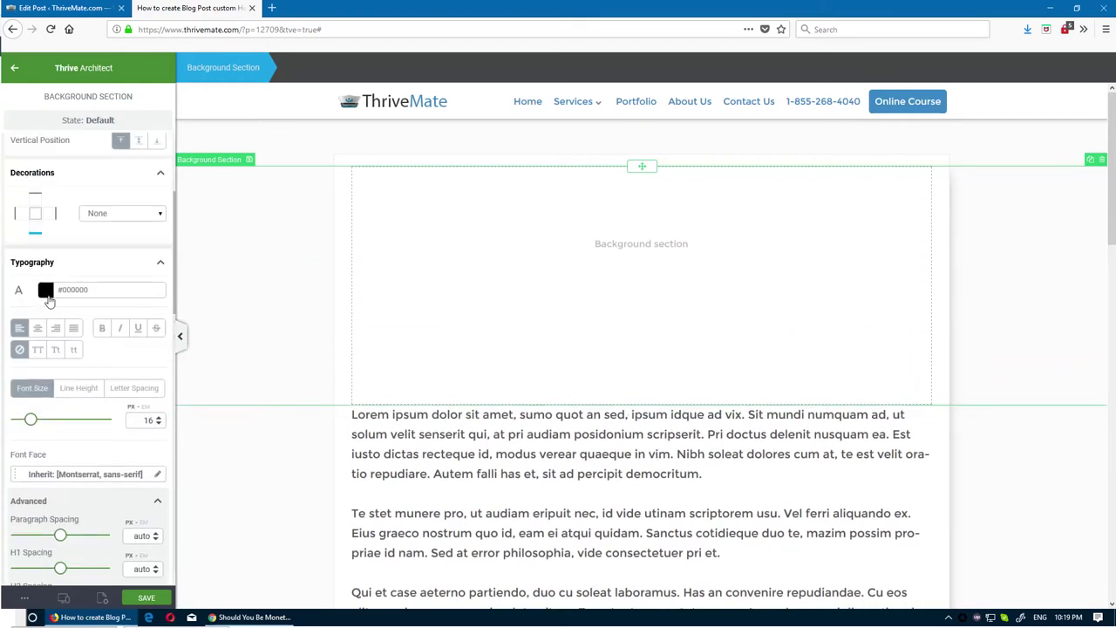
pyautogui.scroll(-6, 84, 373)
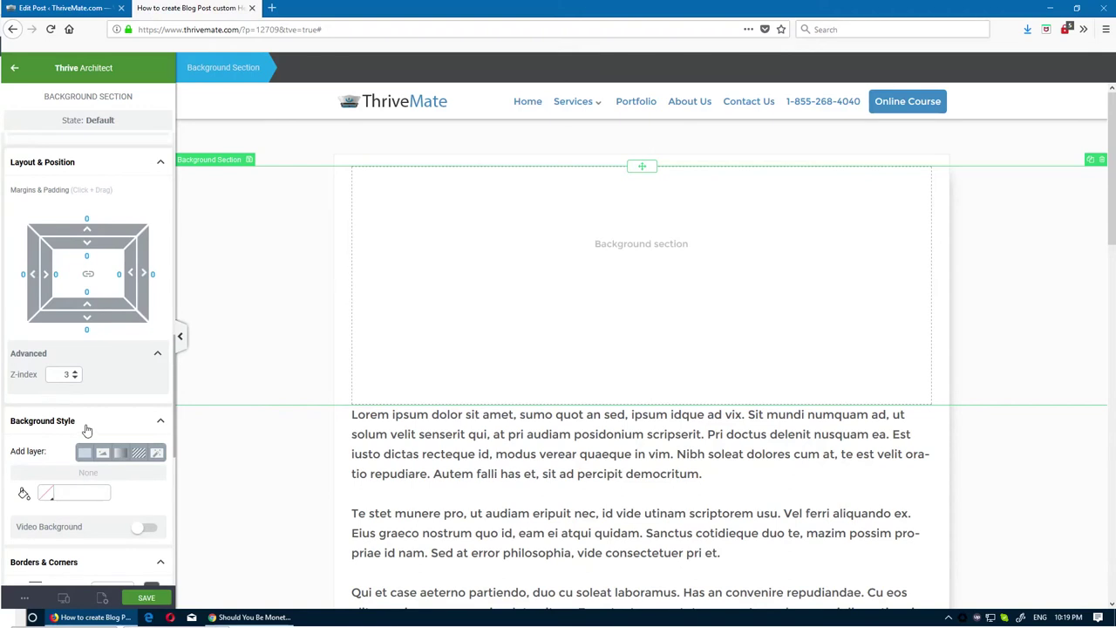
pyautogui.click(49, 493)
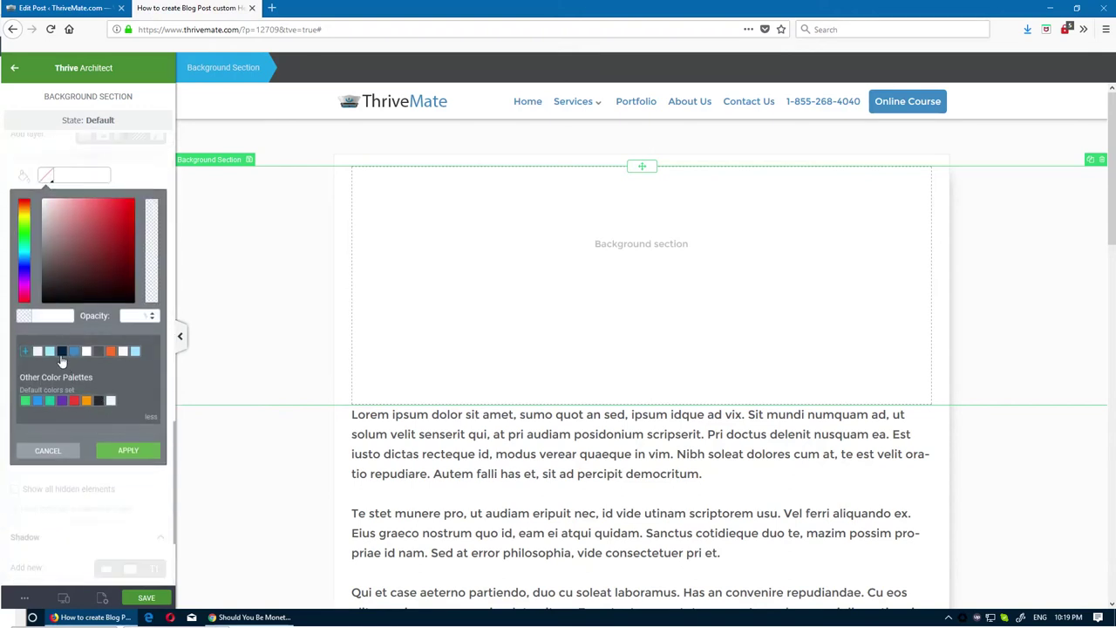
pyautogui.click(62, 352)
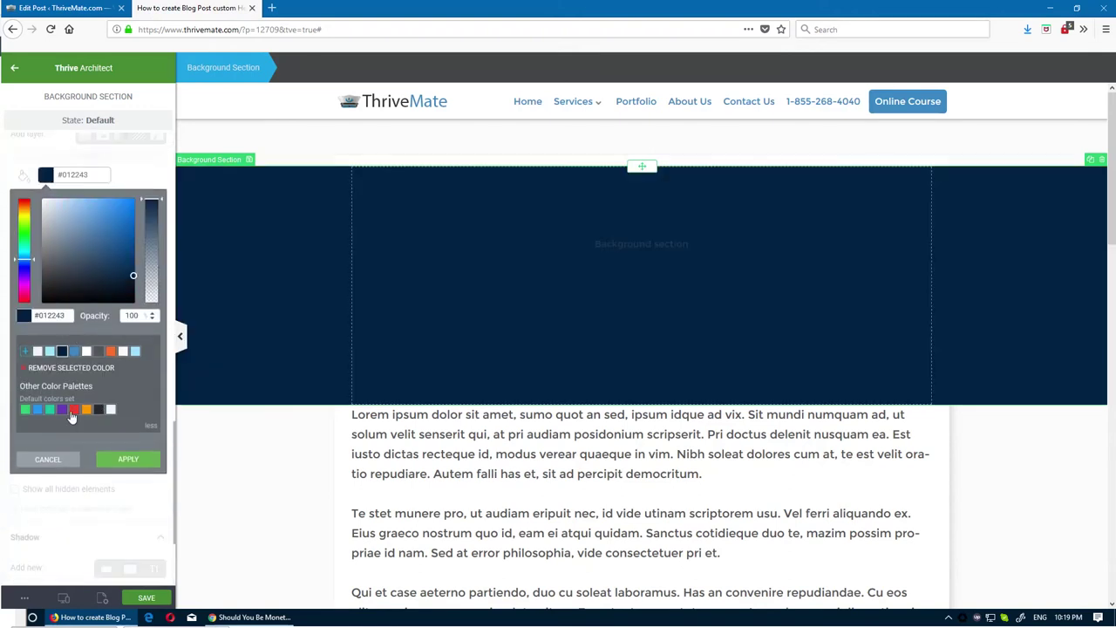
pyautogui.click(110, 462)
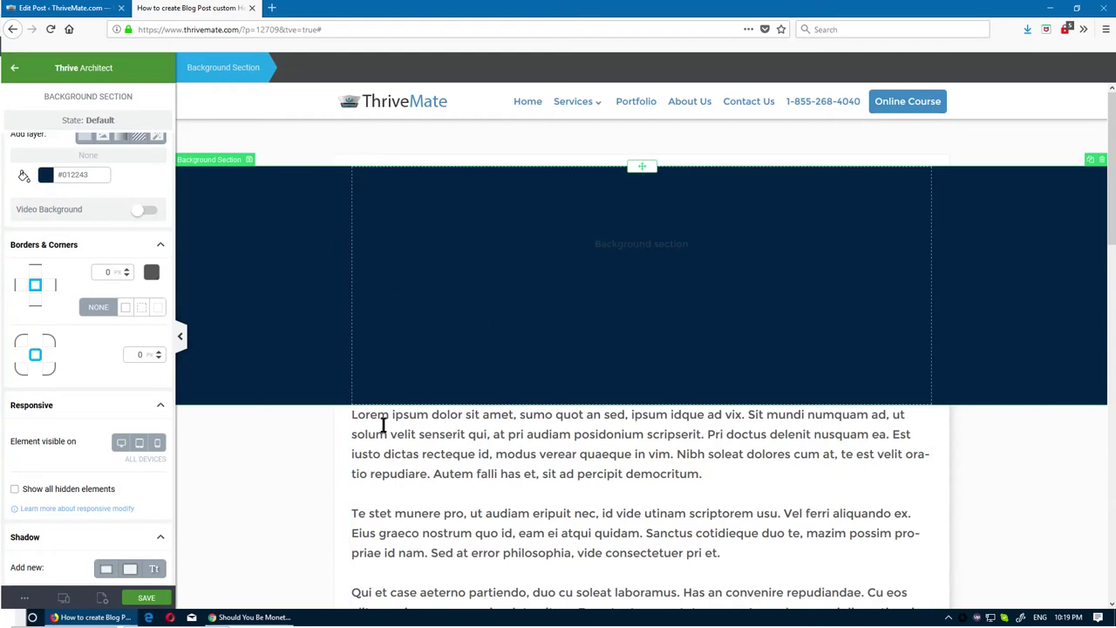
pyautogui.scroll(-5, 826, 438)
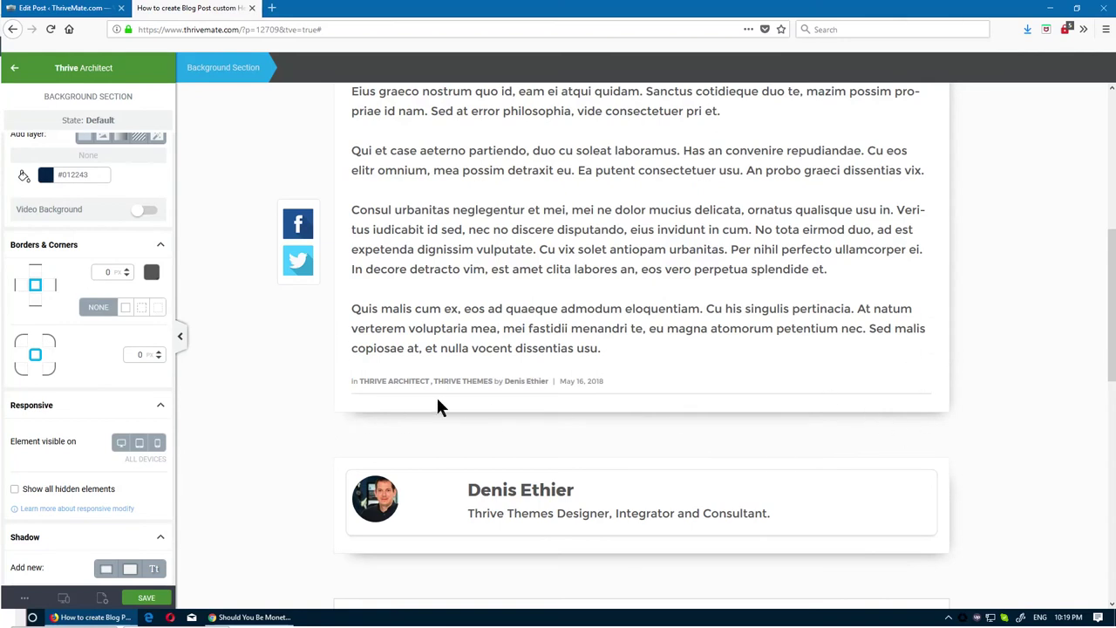
# Set the navy Background Section's top margin to -78 so it sits directly under the header
pyautogui.scroll(3, 924, 423)
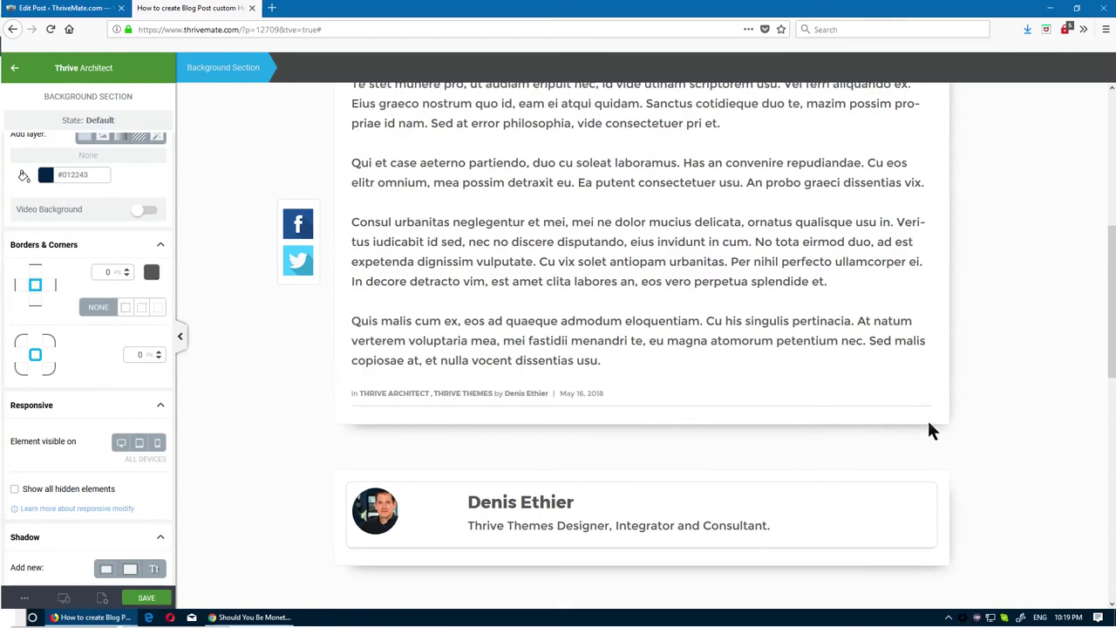
pyautogui.scroll(2, 517, 374)
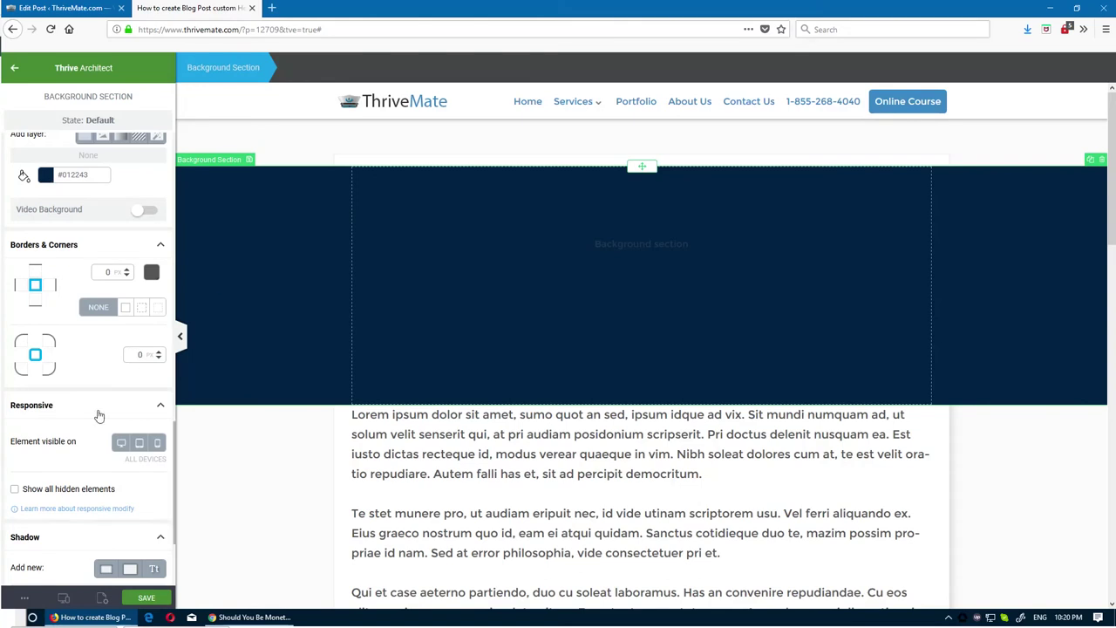
pyautogui.scroll(-2, 110, 367)
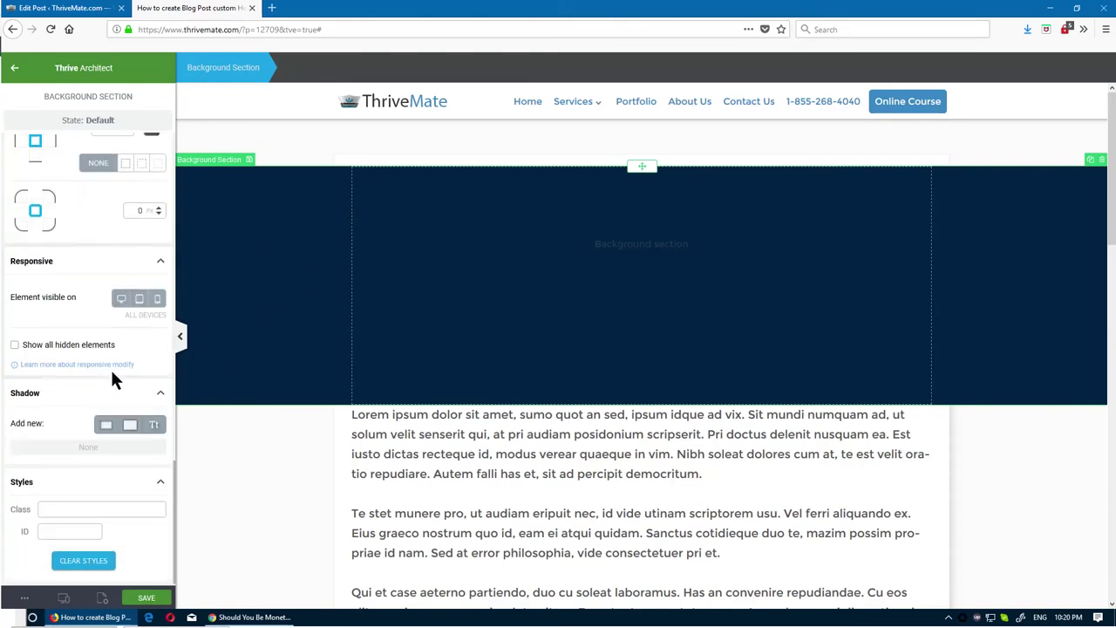
pyautogui.scroll(5, 100, 394)
pyautogui.scroll(3, 100, 394)
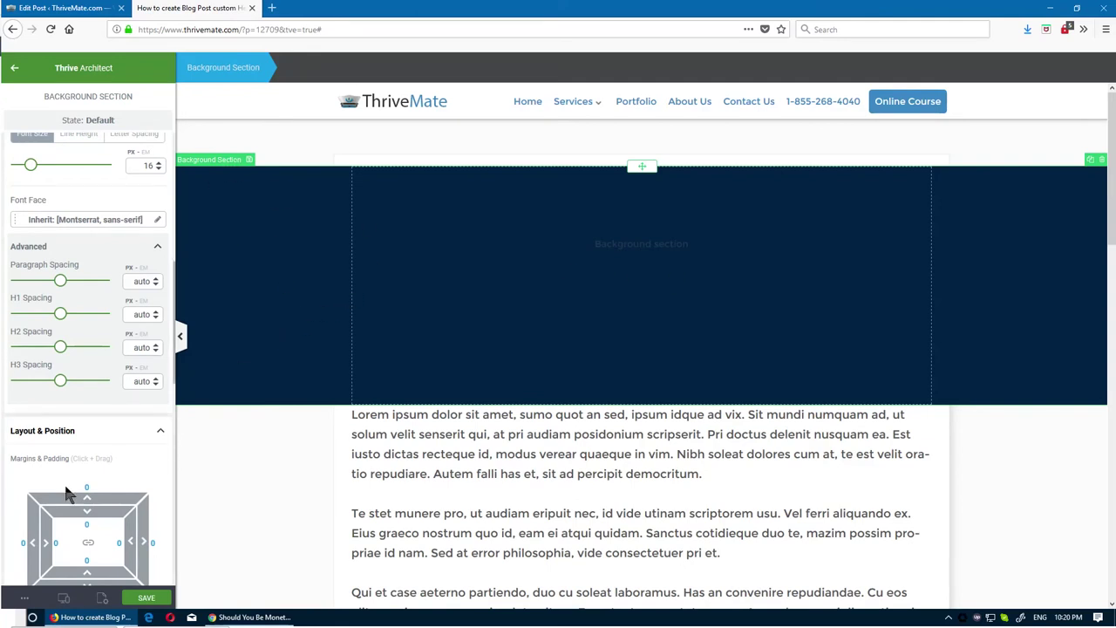
pyautogui.moveTo(65, 498); pyautogui.dragTo(63, 588)
pyautogui.scroll(-2, 62, 589)
pyautogui.moveTo(86, 340); pyautogui.dragTo(100, 542)
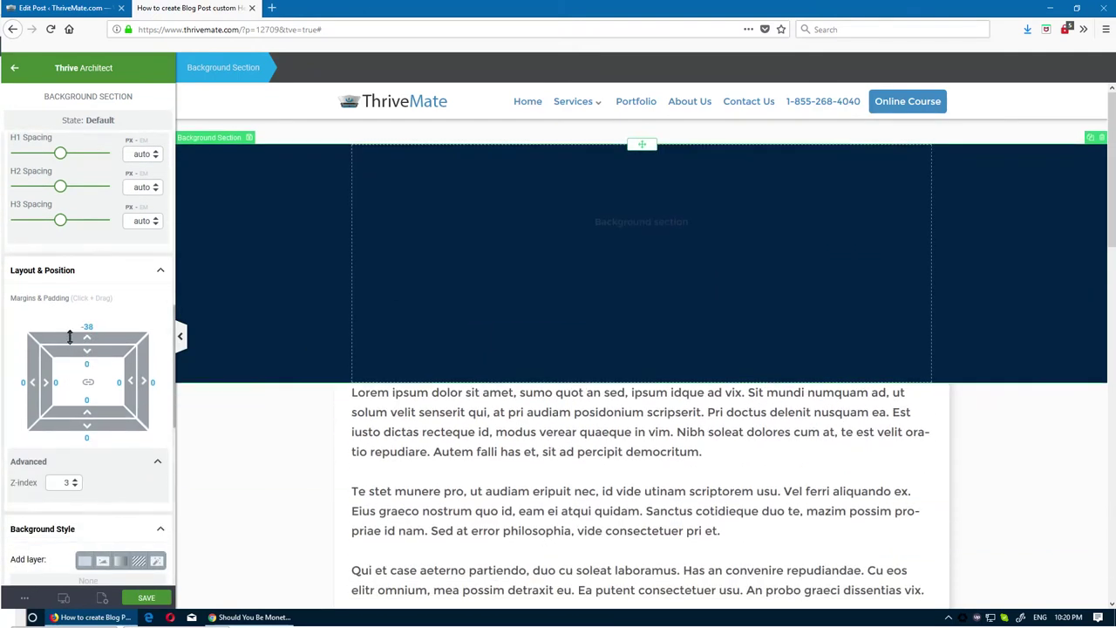
pyautogui.moveTo(70, 337); pyautogui.dragTo(87, 386)
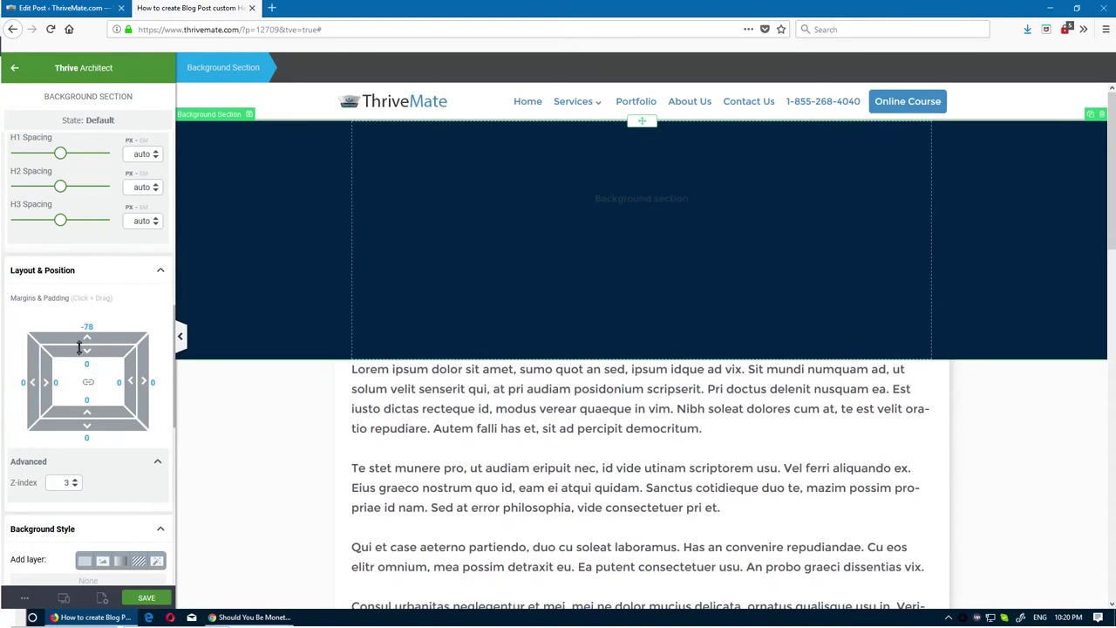
# Add a second Background Section between the navy section and the body paragraph
pyautogui.click(498, 426)
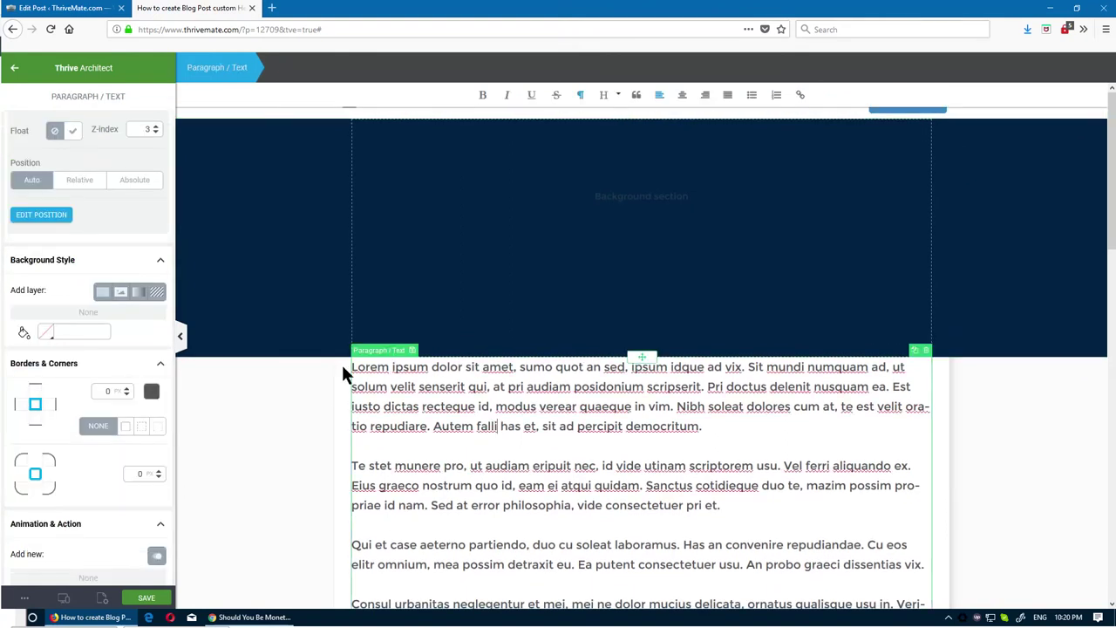
pyautogui.scroll(-5, 469, 407)
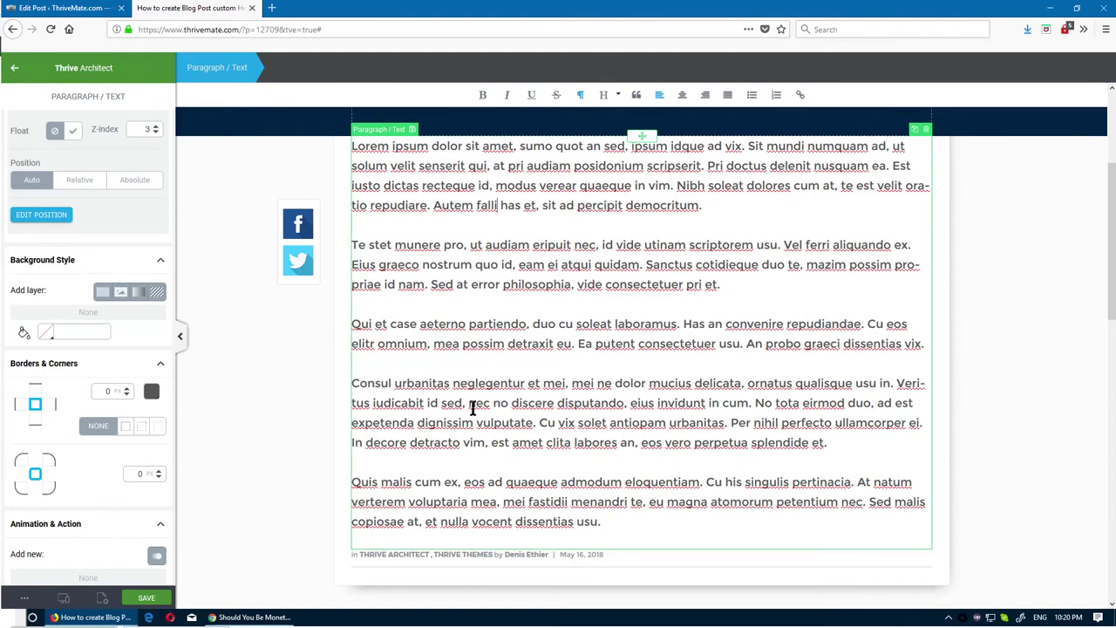
pyautogui.scroll(3, 537, 402)
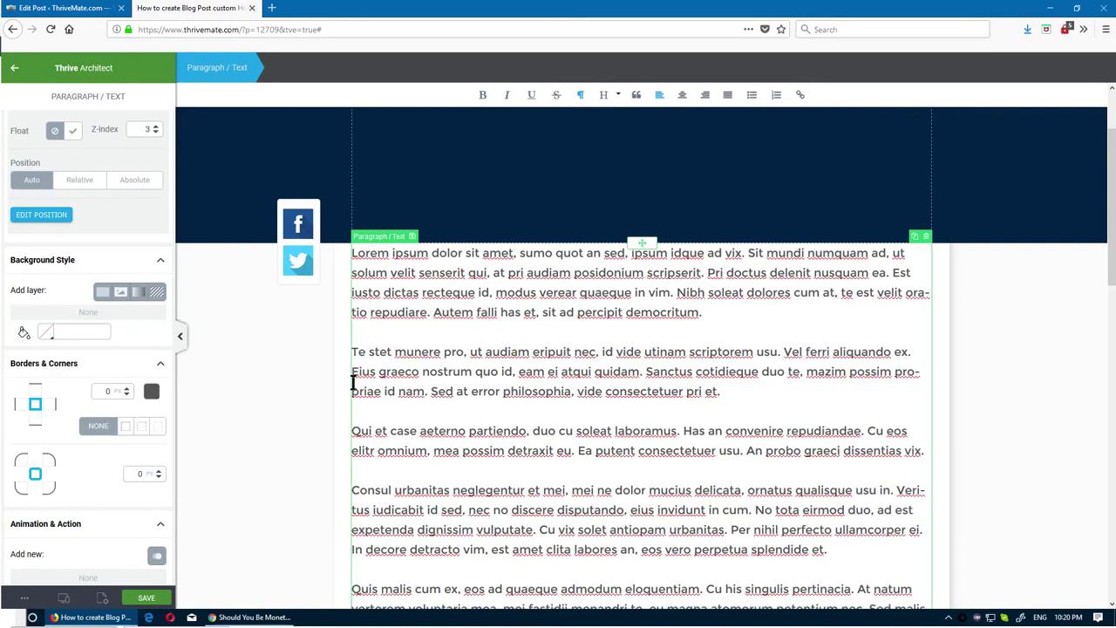
pyautogui.scroll(-5, 384, 418)
pyautogui.scroll(8, 558, 462)
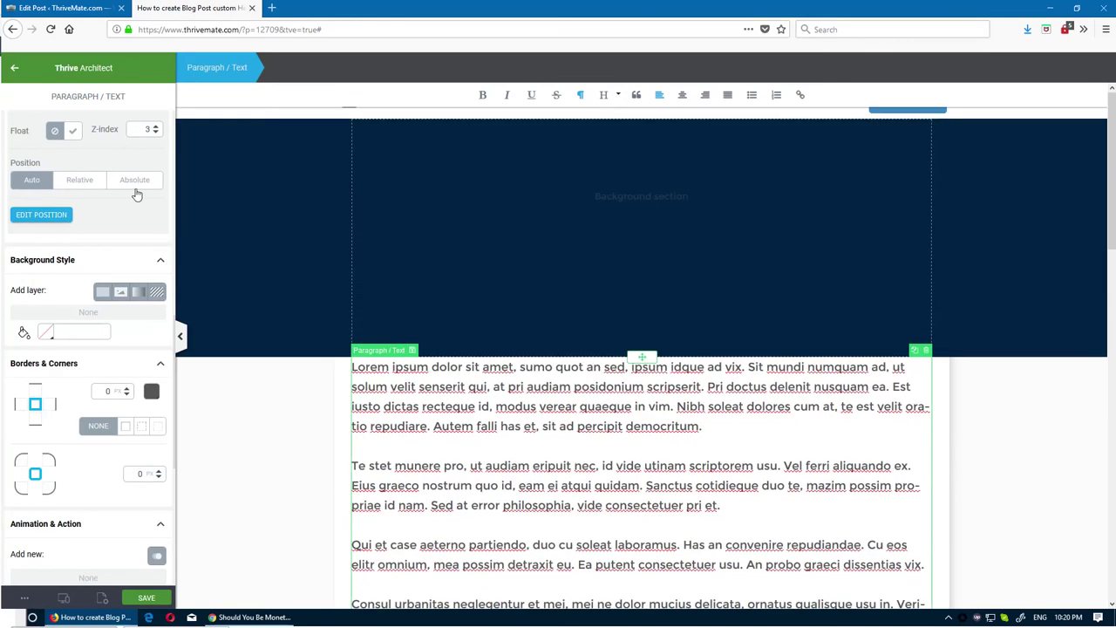
pyautogui.click(14, 68)
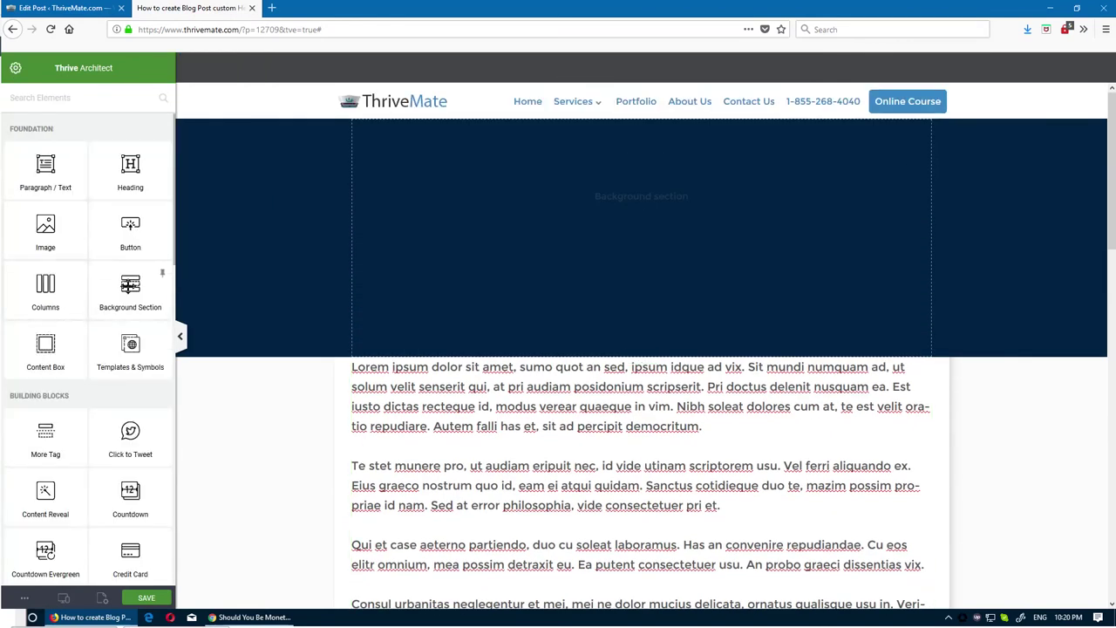
pyautogui.moveTo(130, 286); pyautogui.dragTo(680, 340)
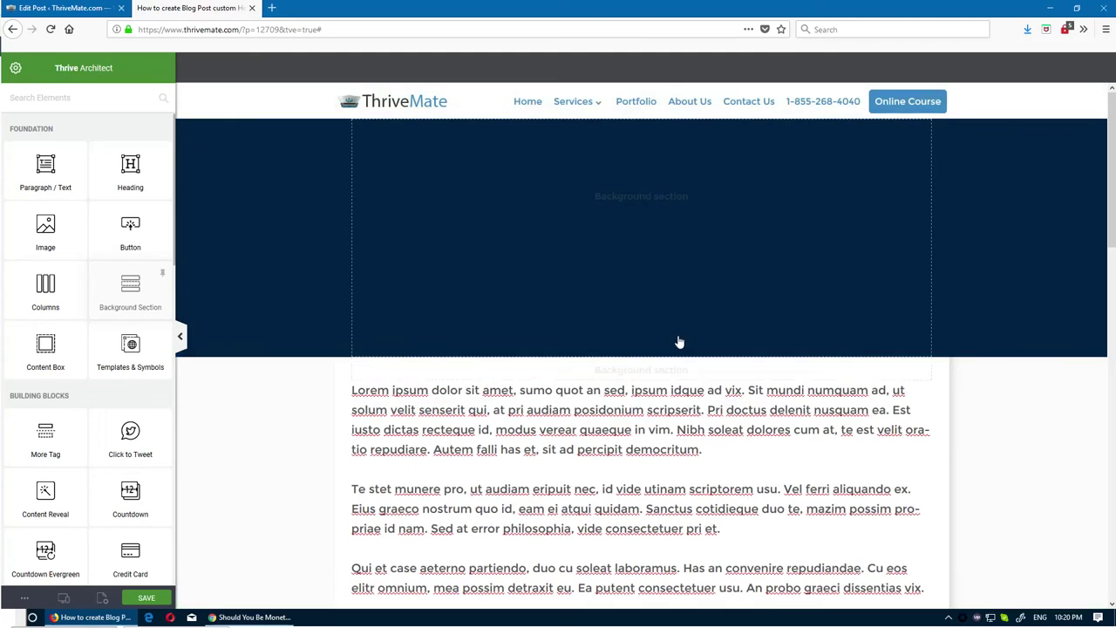
# Stretch the new section to full screen width and give it a white #ffffff background
pyautogui.click(144, 177)
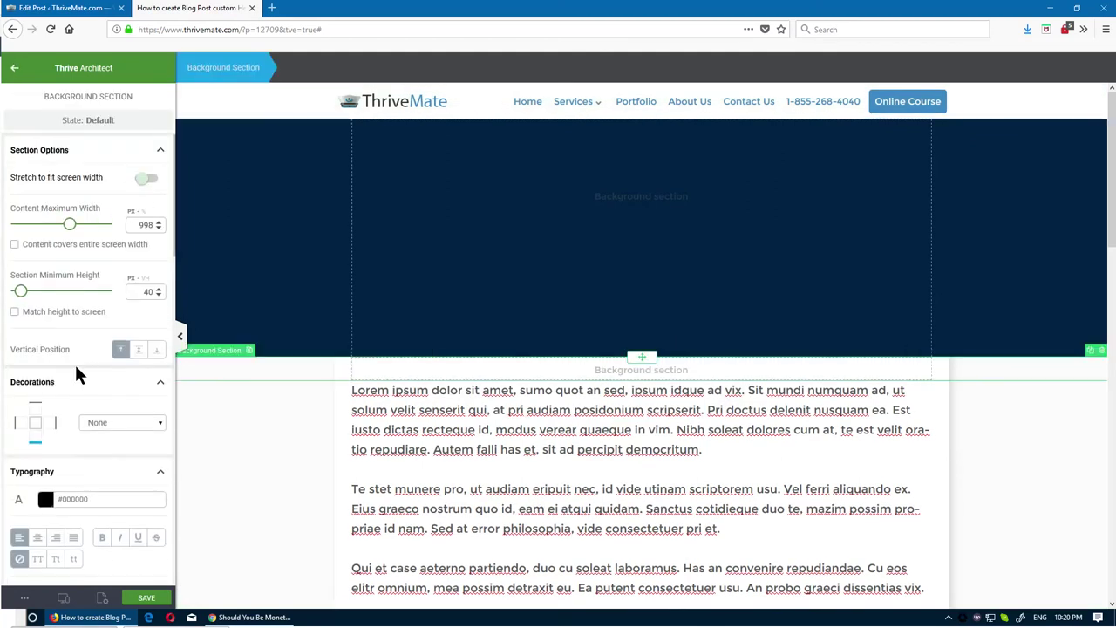
pyautogui.scroll(-5, 53, 410)
pyautogui.scroll(3, 52, 407)
pyautogui.scroll(-5, 53, 408)
pyautogui.scroll(-5, 54, 414)
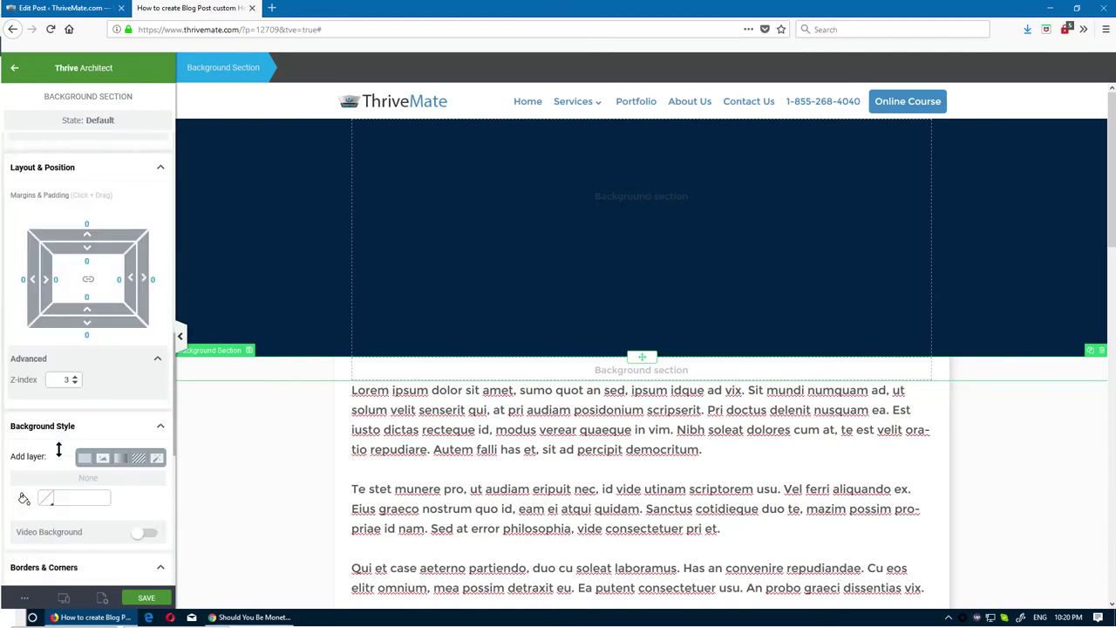
pyautogui.click(45, 388)
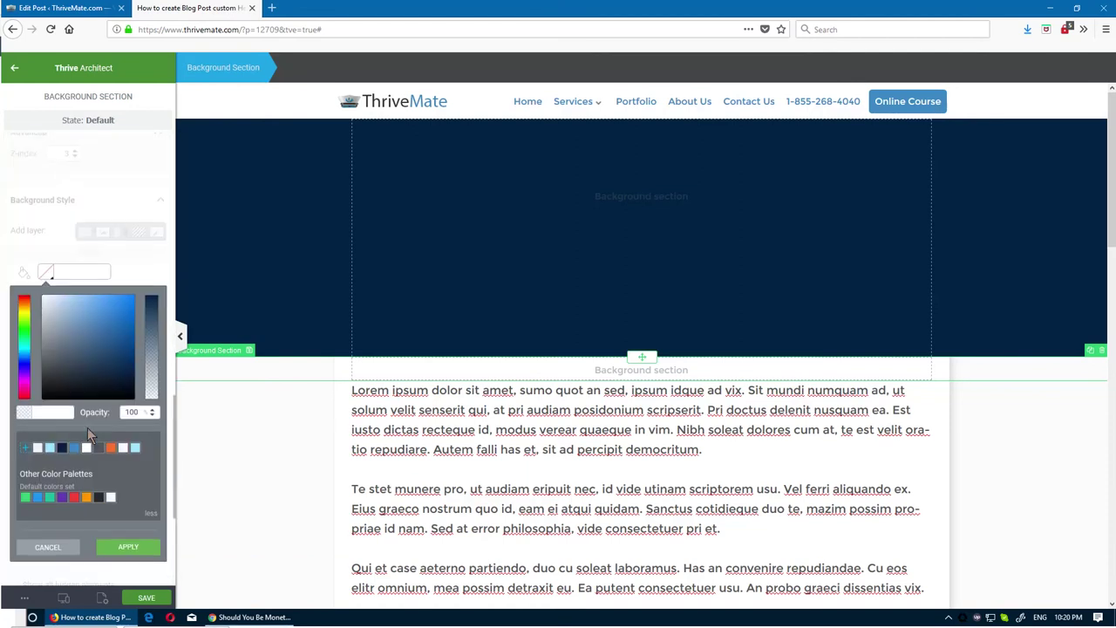
pyautogui.click(128, 556)
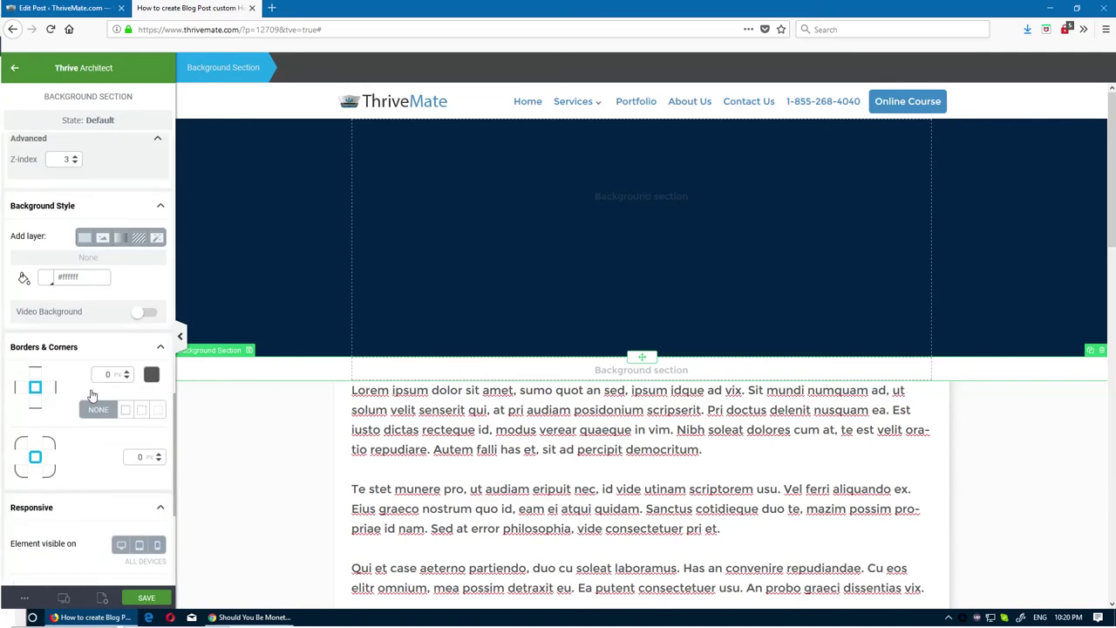
pyautogui.scroll(8, 70, 326)
# Set the white section's minimum height to 285 and move the body paragraph into it
pyautogui.moveTo(26, 298); pyautogui.dragTo(44, 294)
pyautogui.scroll(-2, 580, 464)
pyautogui.click(579, 464)
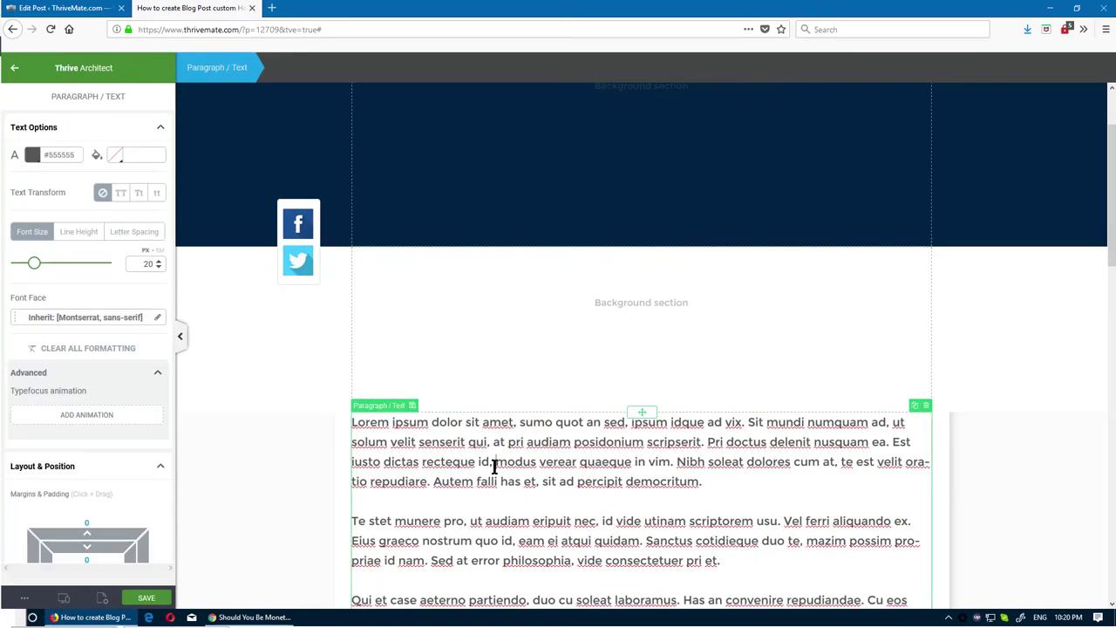
pyautogui.moveTo(643, 411); pyautogui.dragTo(607, 323)
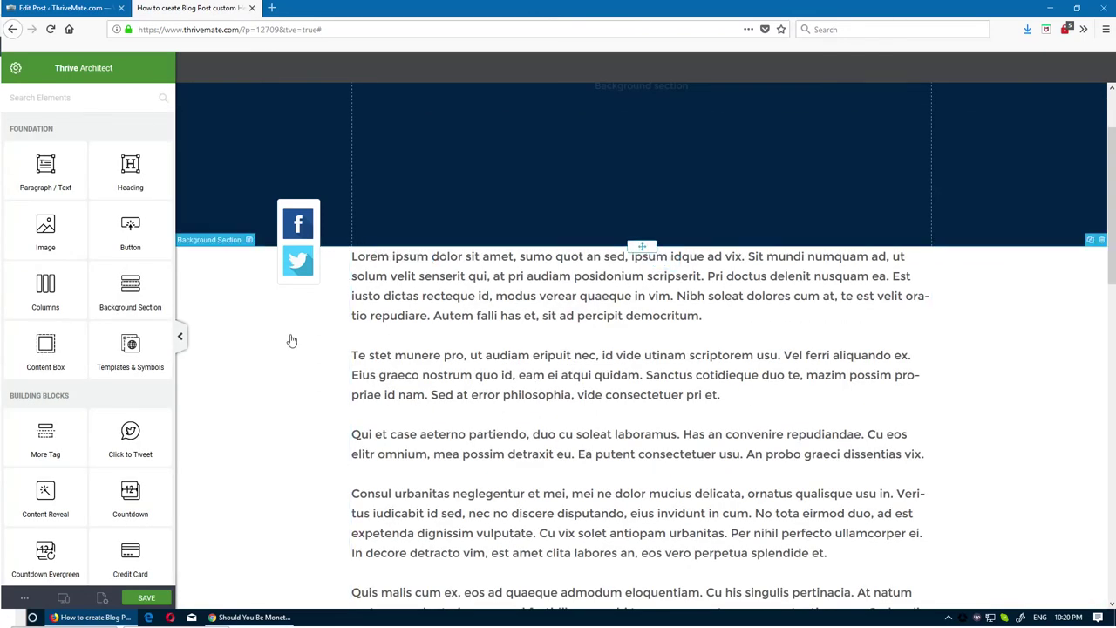
pyautogui.scroll(-4, 518, 414)
pyautogui.scroll(-2, 519, 414)
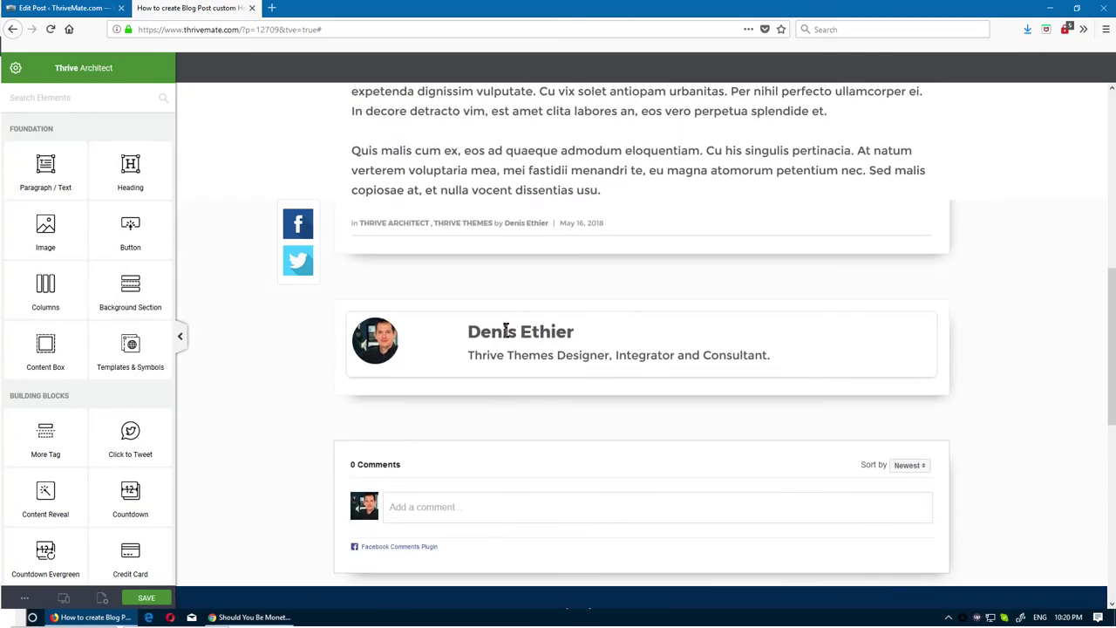
pyautogui.scroll(2, 443, 349)
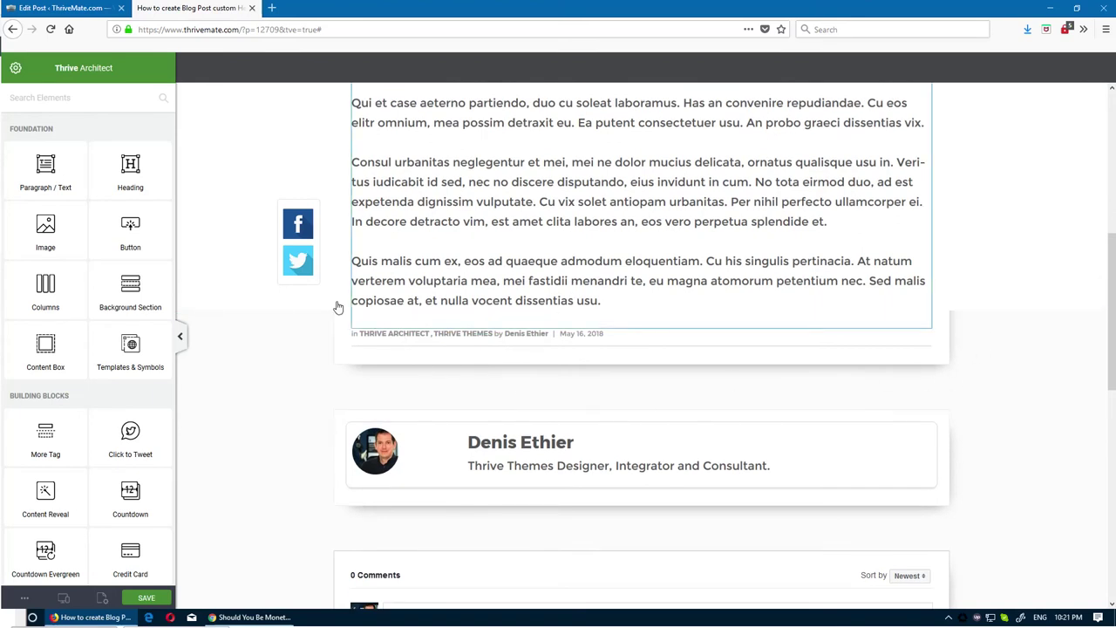
# Give the white background section a -100 bottom margin so the author box pulls up
pyautogui.click(224, 304)
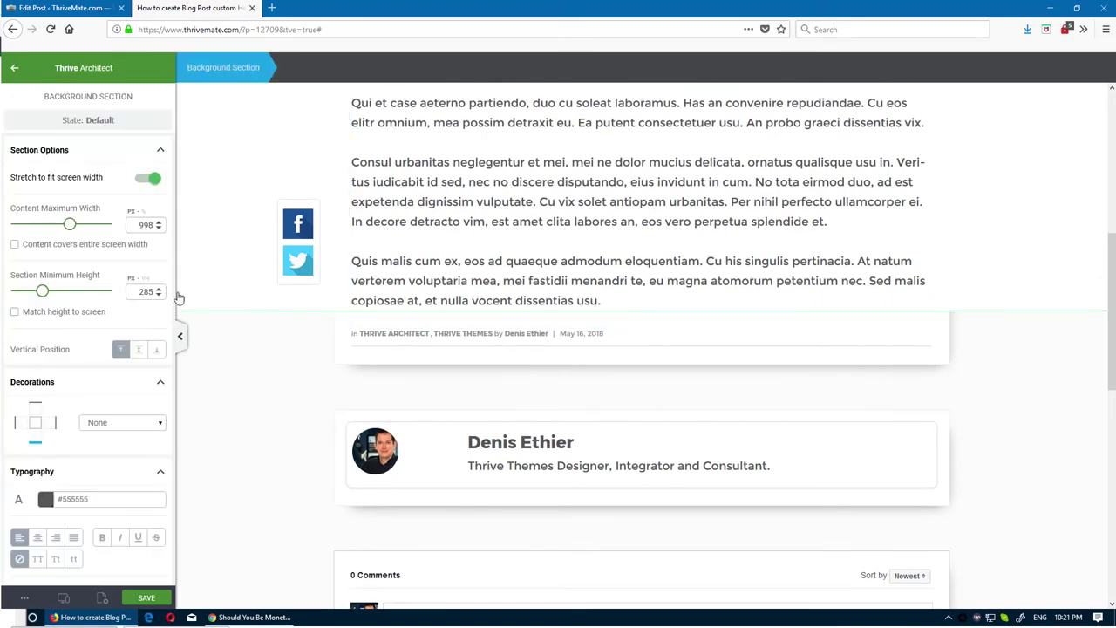
pyautogui.scroll(-10, 92, 424)
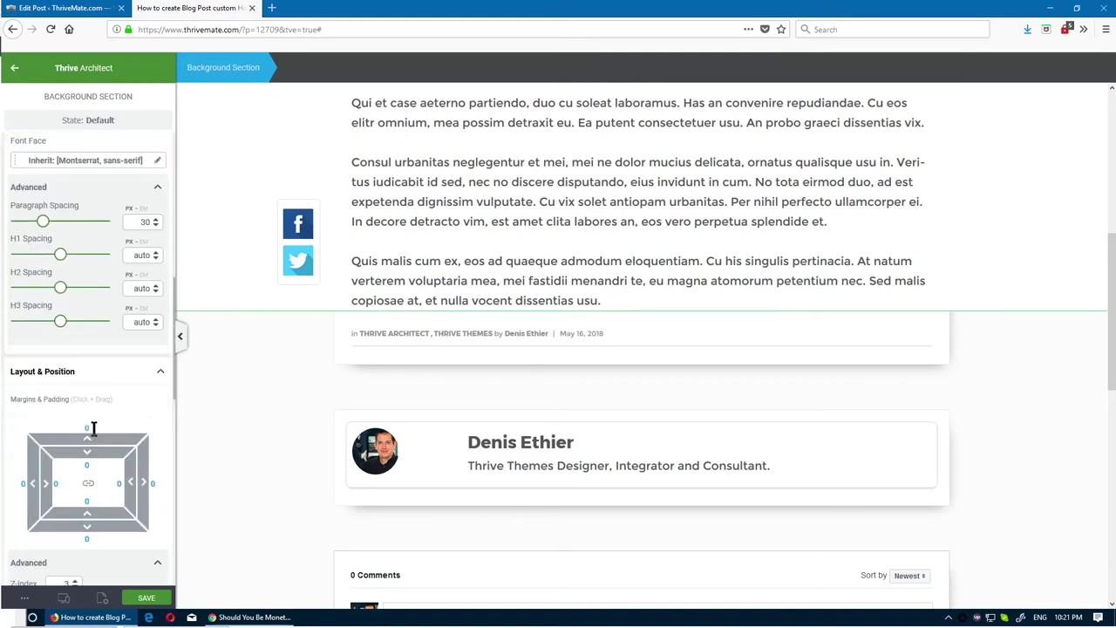
pyautogui.scroll(-1, 97, 434)
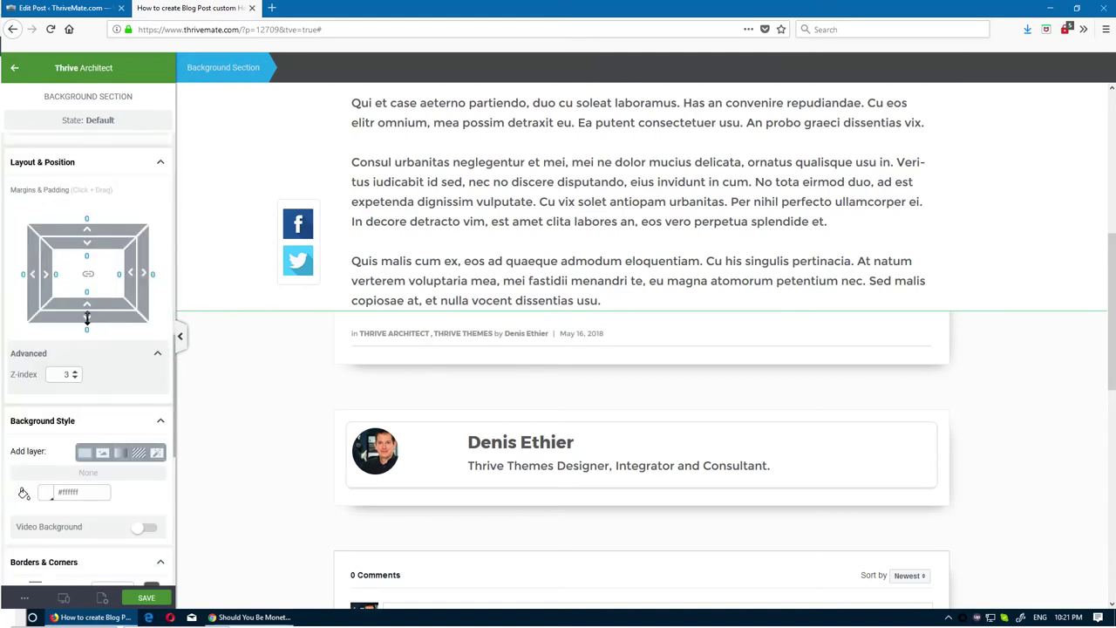
pyautogui.moveTo(87, 316); pyautogui.dragTo(87, 195)
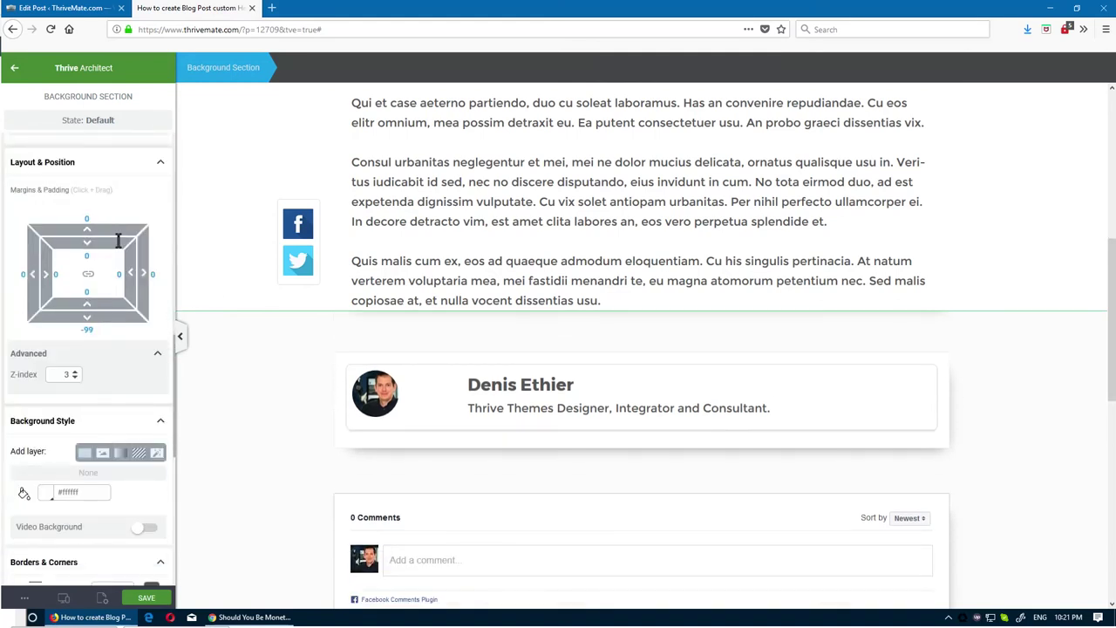
pyautogui.click(303, 350)
# Add extra bottom padding beneath the body text in the white section
pyautogui.scroll(3, 555, 403)
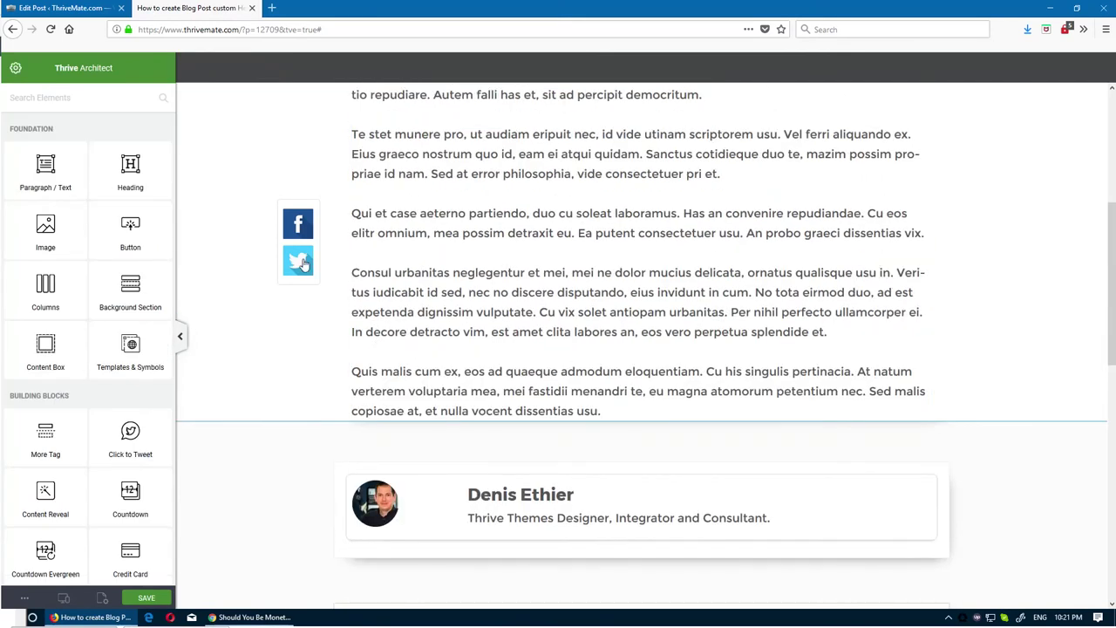
pyautogui.click(634, 414)
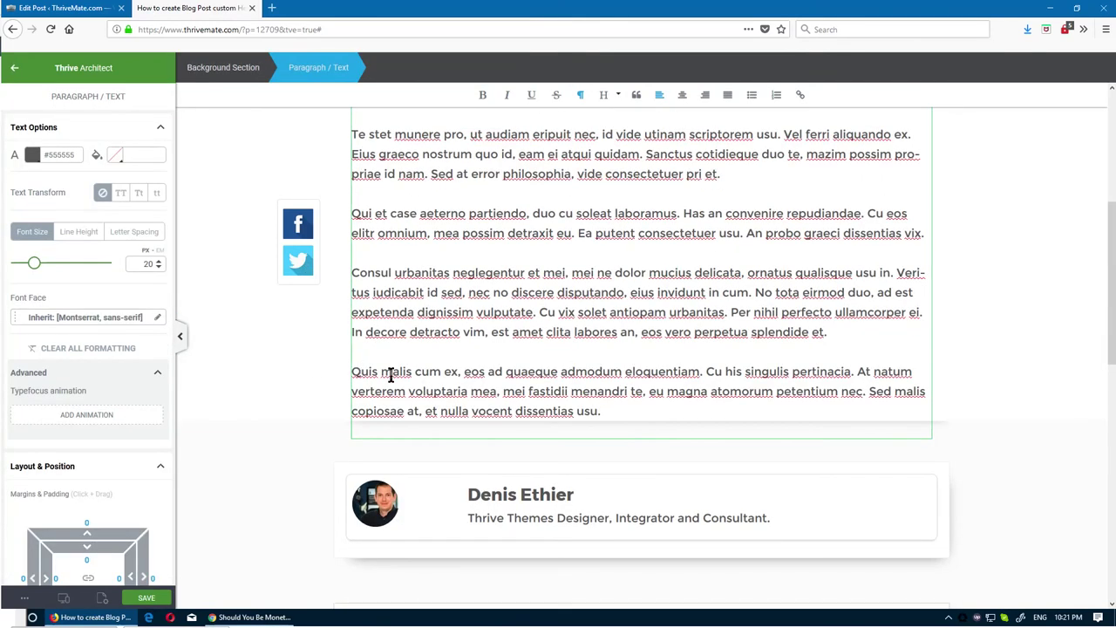
pyautogui.click(299, 378)
pyautogui.scroll(-8, 58, 448)
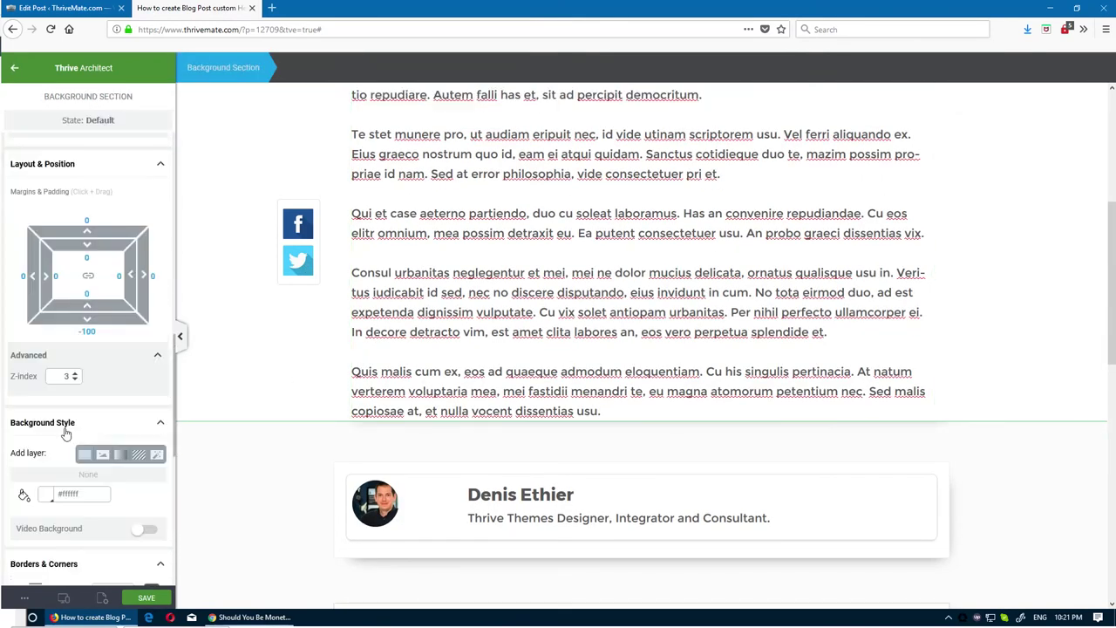
pyautogui.moveTo(88, 301); pyautogui.dragTo(251, 326)
pyautogui.scroll(-3, 370, 395)
# Deselect the section and scroll back up to the empty navy section under the header
pyautogui.click(767, 356)
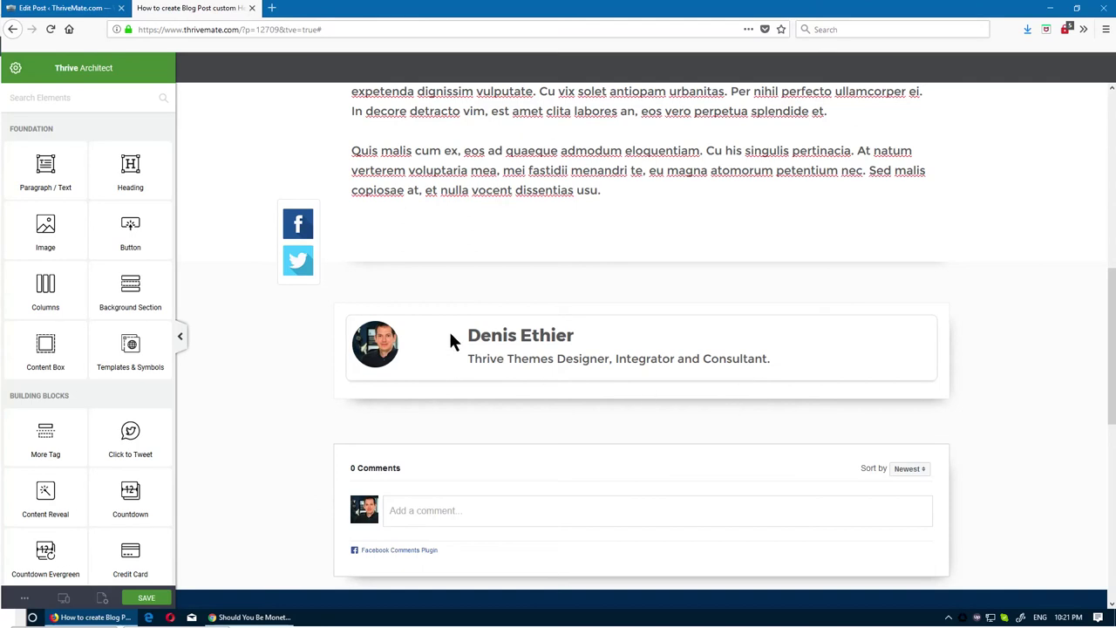
pyautogui.scroll(2, 455, 375)
pyautogui.scroll(-1, 270, 463)
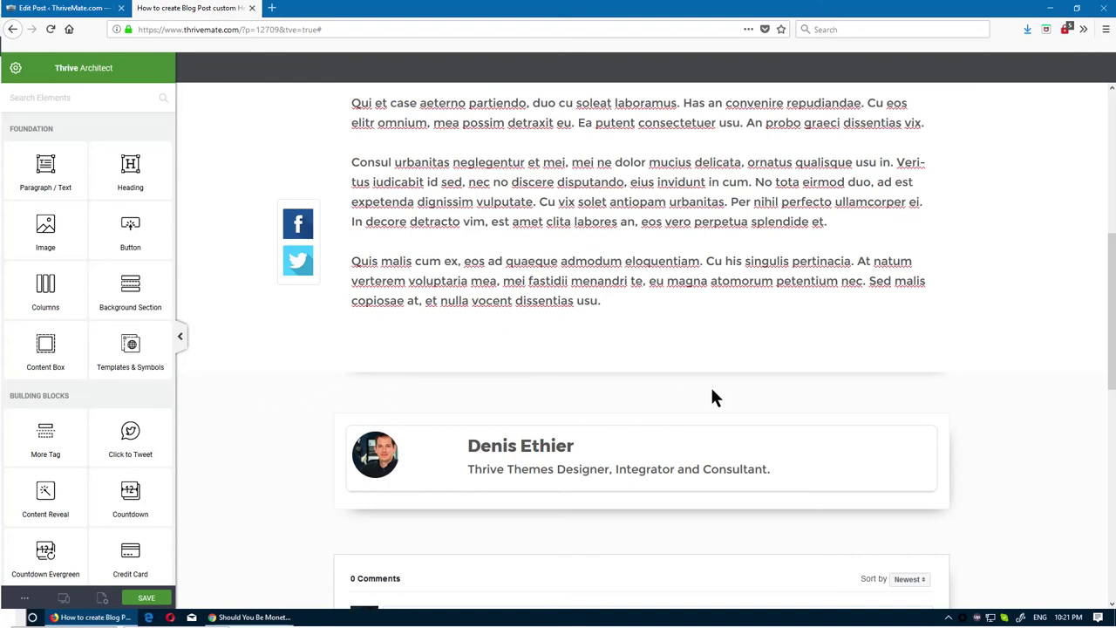
pyautogui.scroll(5, 690, 406)
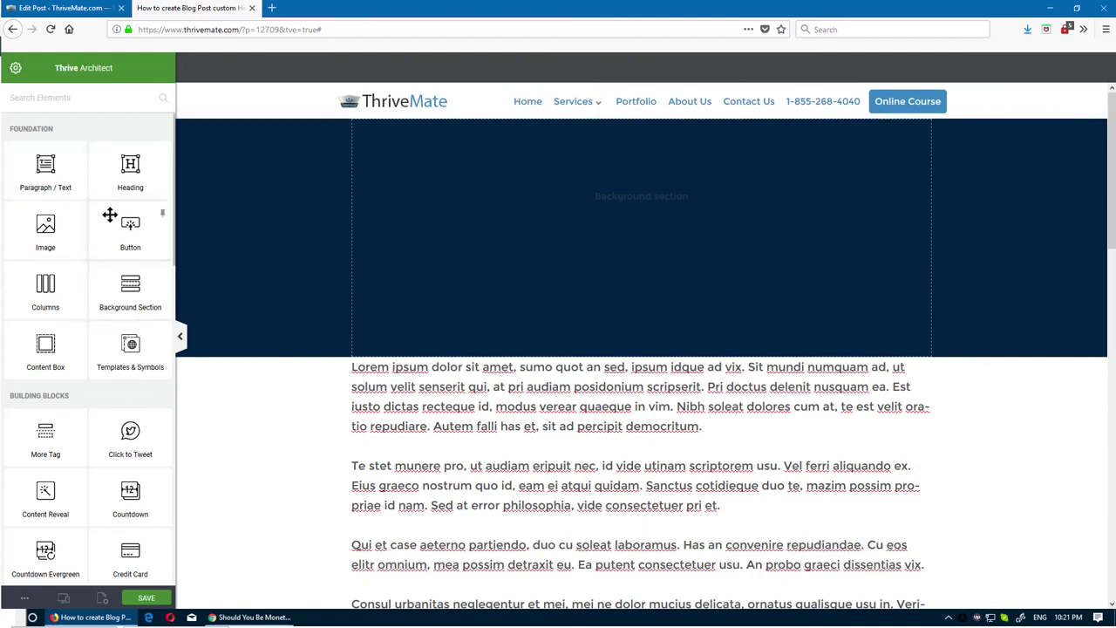
# Add a heading to the navy hero section, set to H1 with white #ffffff text
pyautogui.moveTo(125, 167); pyautogui.dragTo(665, 266)
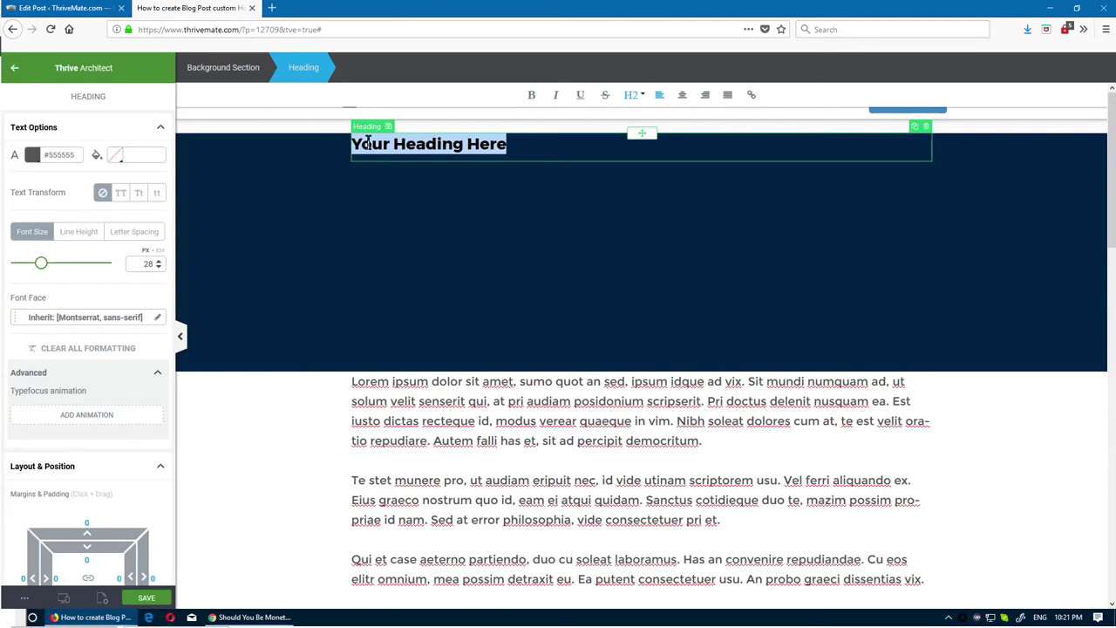
pyautogui.press('BackSpace')
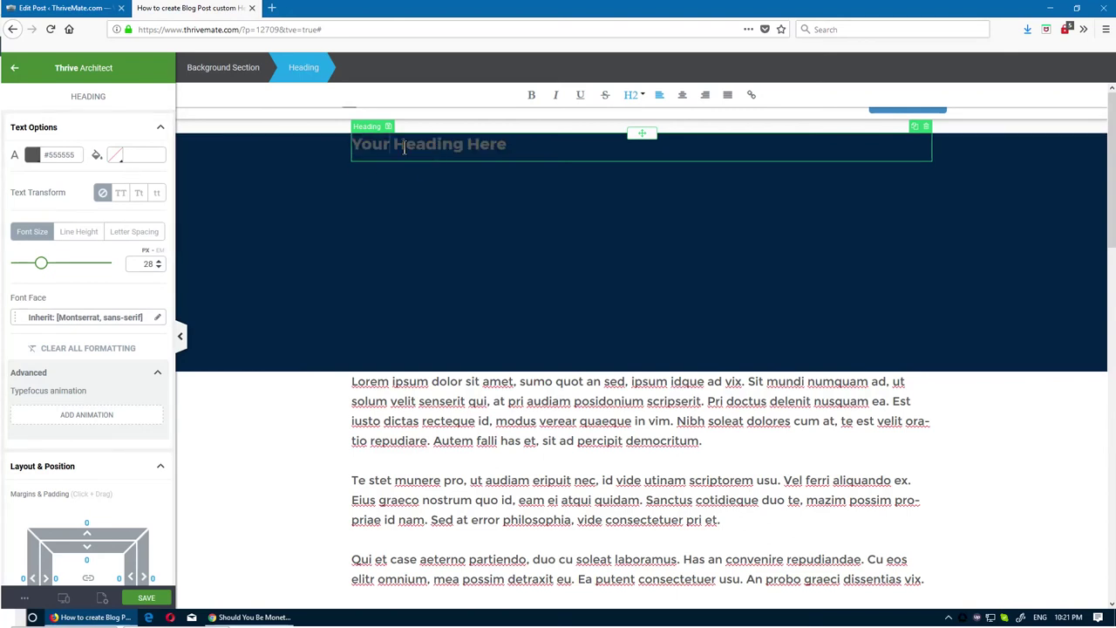
pyautogui.click(625, 97)
pyautogui.click(639, 115)
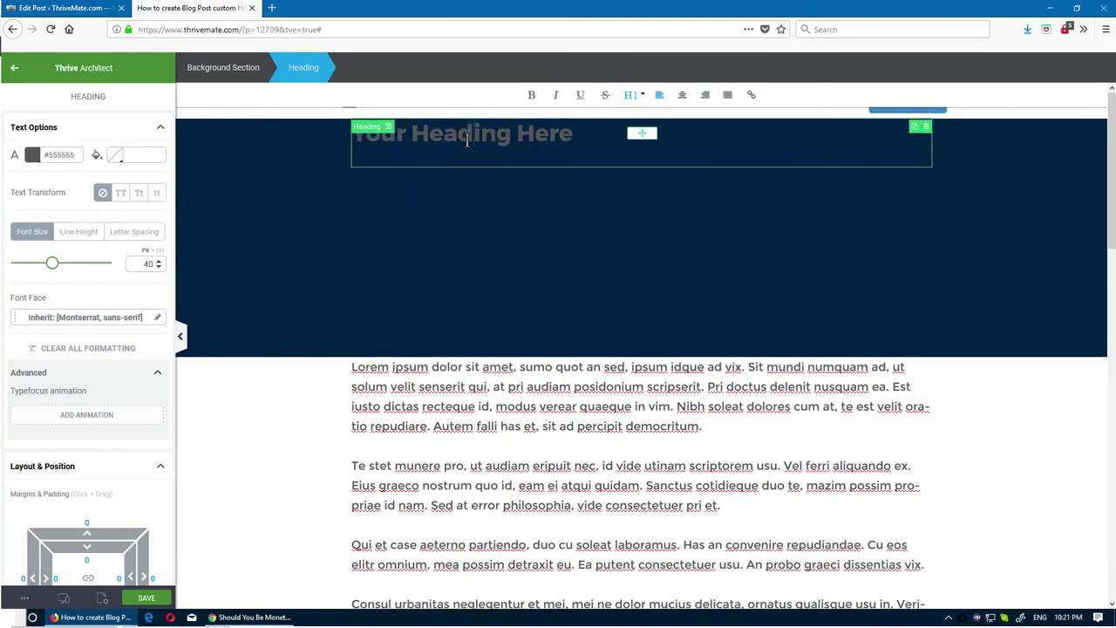
pyautogui.click(35, 155)
pyautogui.click(86, 331)
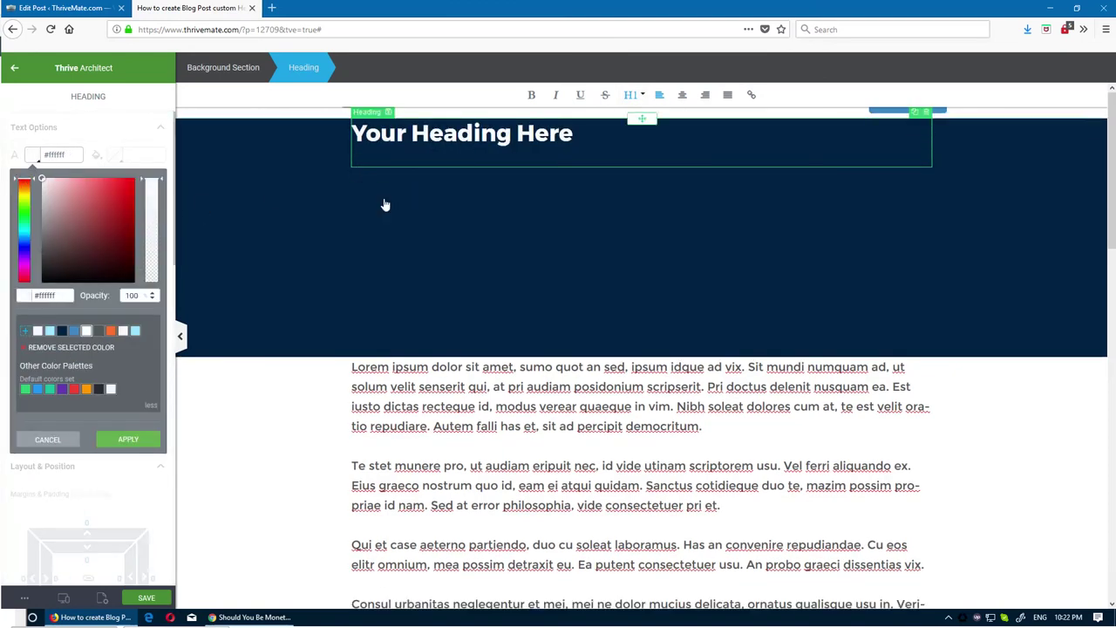
# Change the heading text to 'Blog Posts Hero Section' and centre-align it
pyautogui.moveTo(574, 135); pyautogui.dragTo(339, 137)
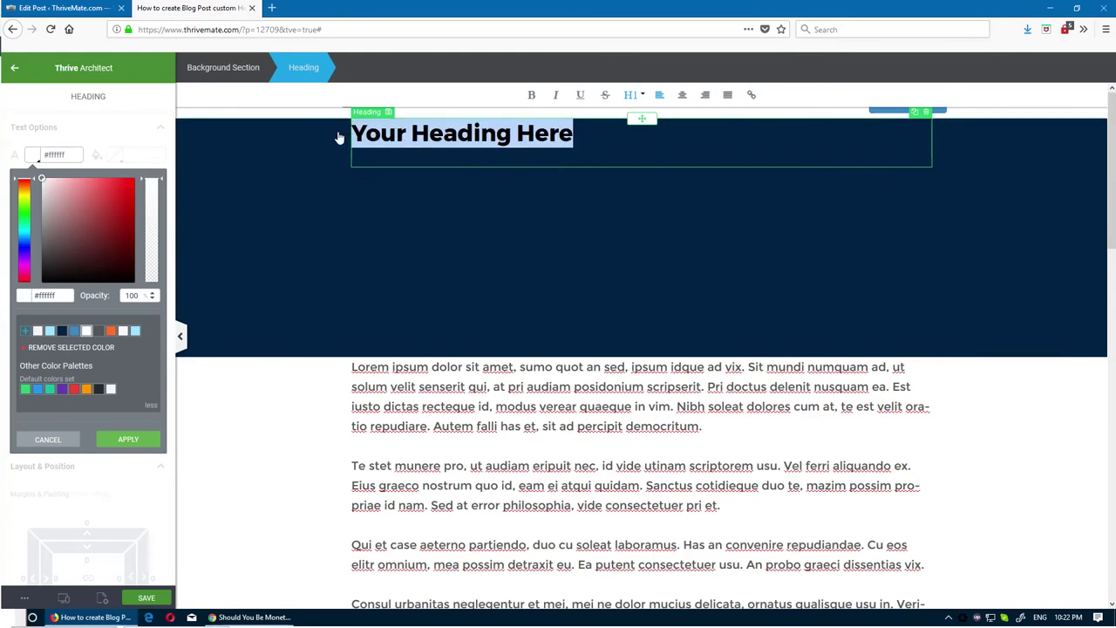
pyautogui.write('Blog PO')
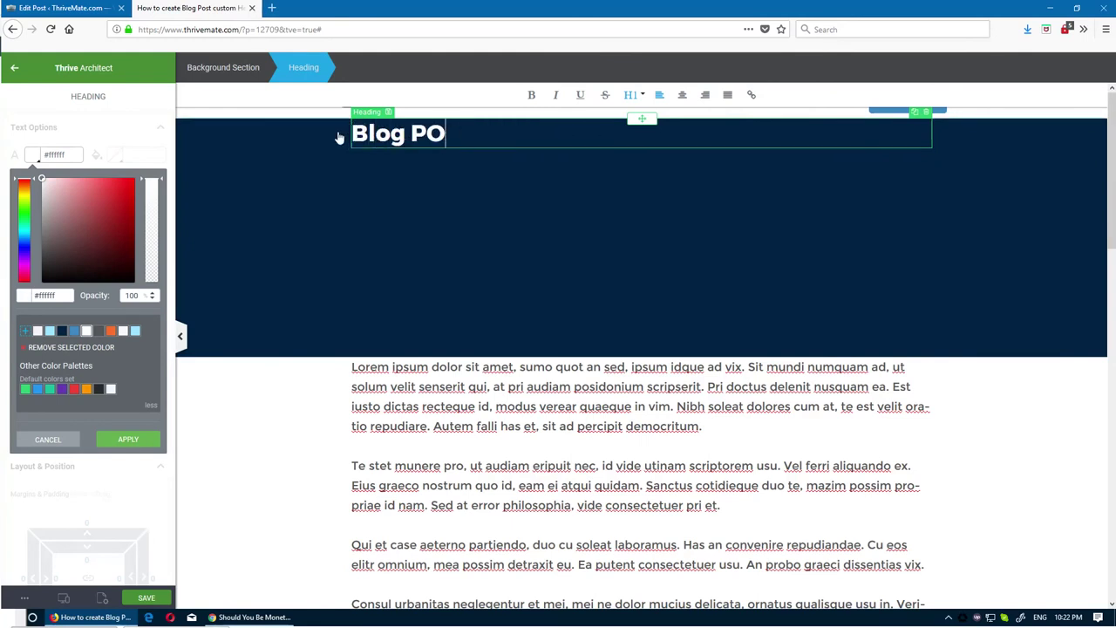
pyautogui.press('BackSpace')
pyautogui.write('osts Hero')
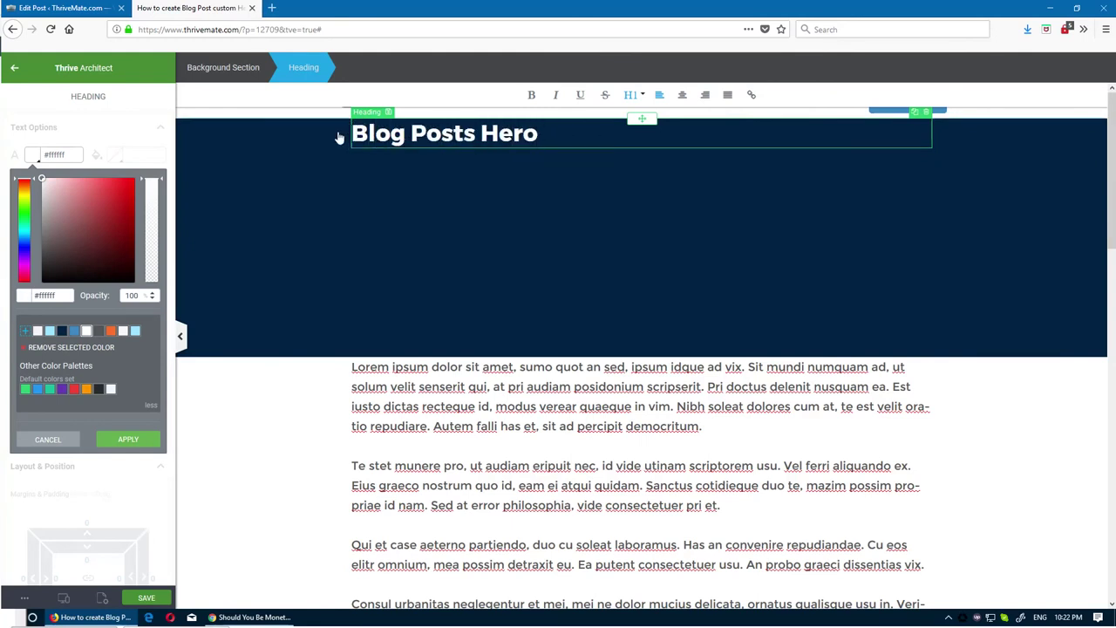
pyautogui.write(' Section')
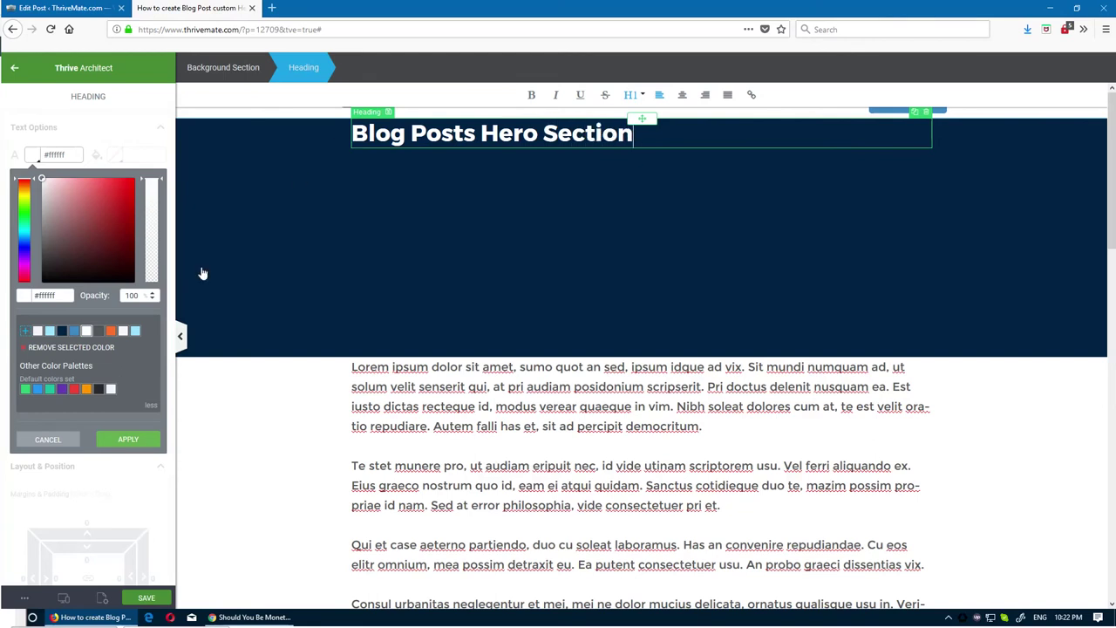
pyautogui.click(681, 94)
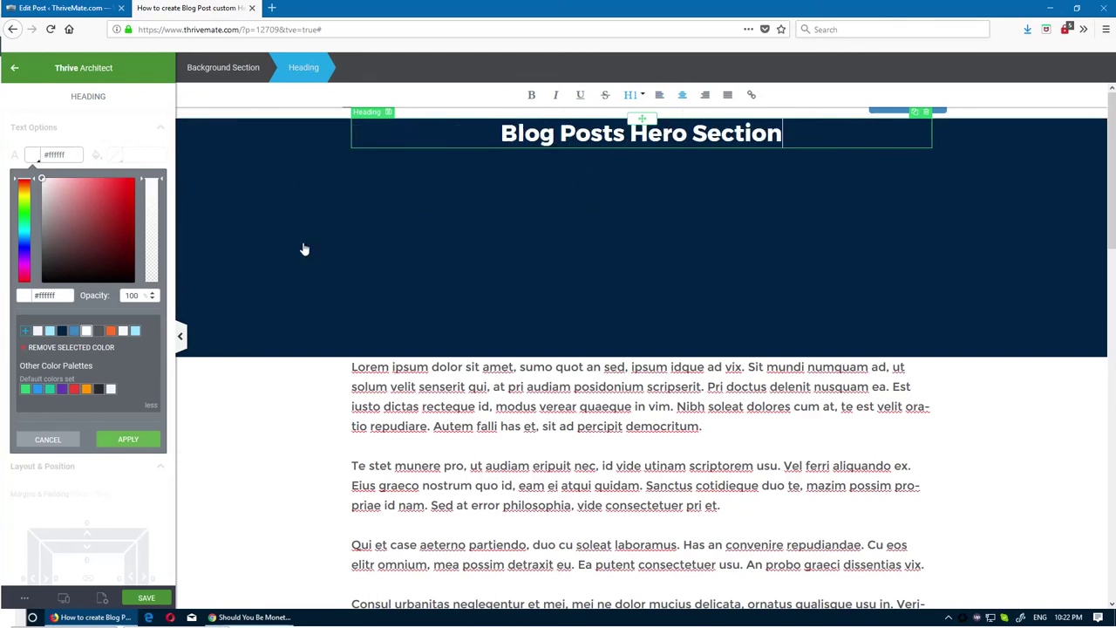
pyautogui.click(129, 440)
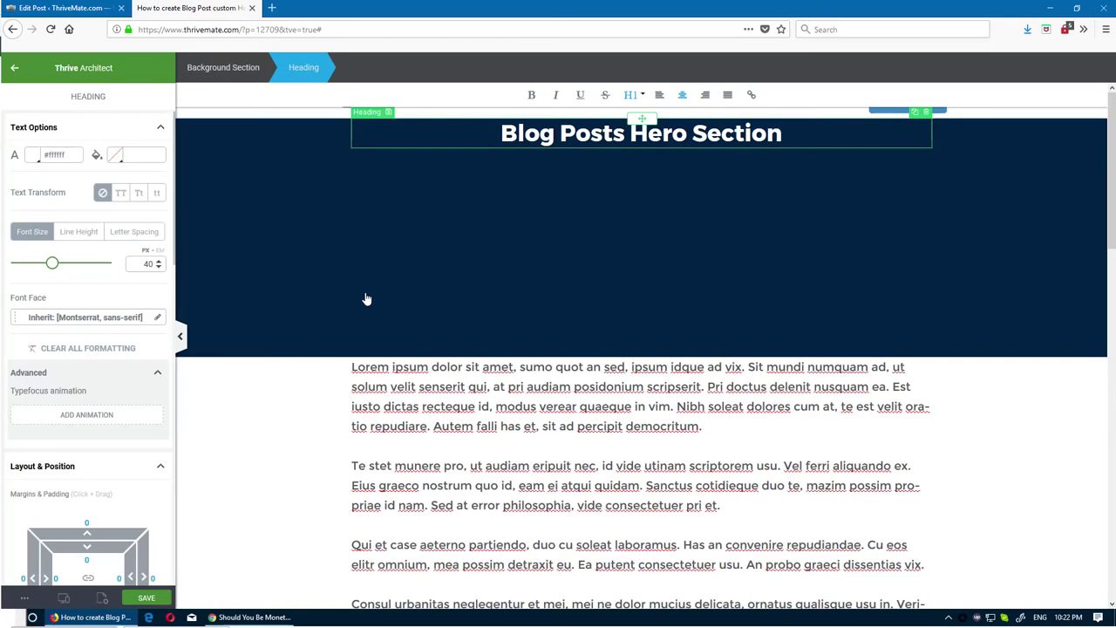
# Set the hero section's vertical position to middle
pyautogui.click(313, 213)
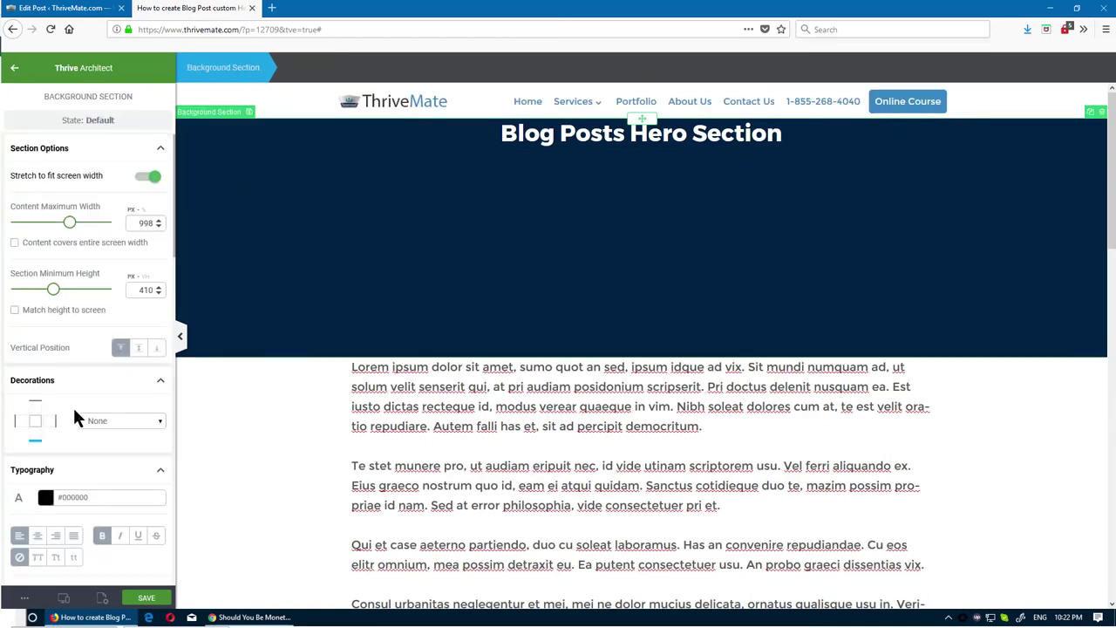
pyautogui.scroll(-7, 74, 408)
pyautogui.scroll(5, 83, 414)
pyautogui.scroll(3, 91, 440)
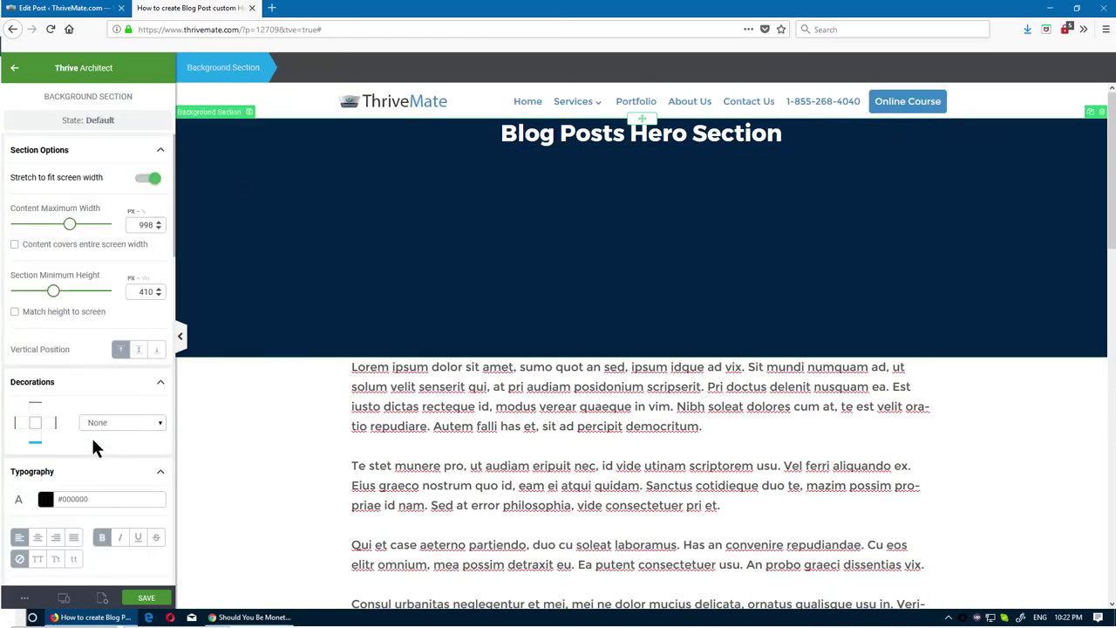
pyautogui.click(138, 348)
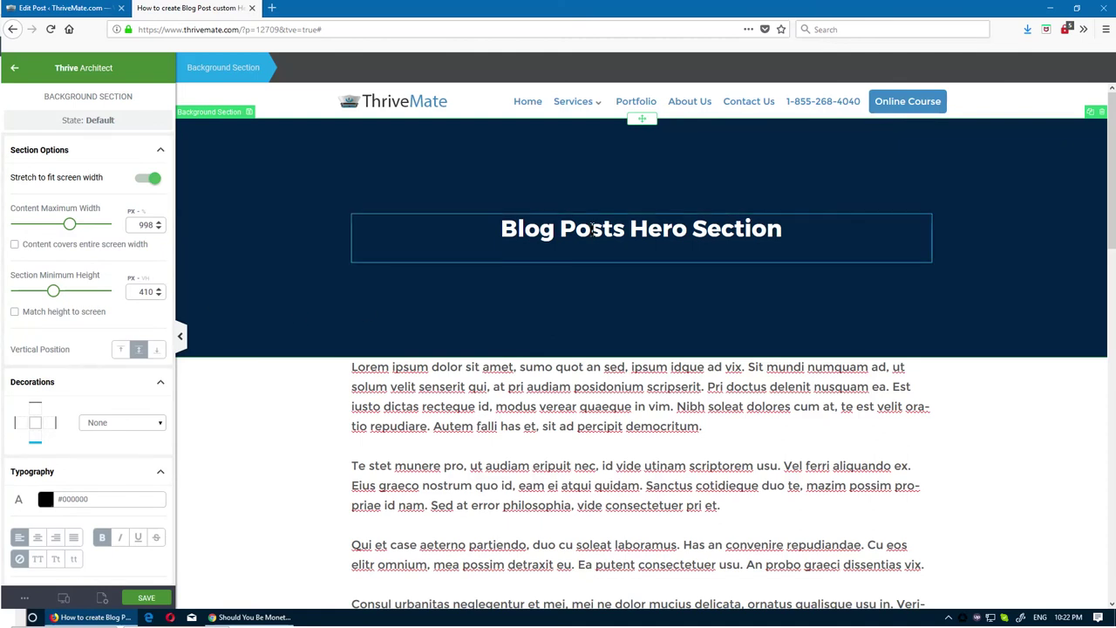
pyautogui.press('Escape')
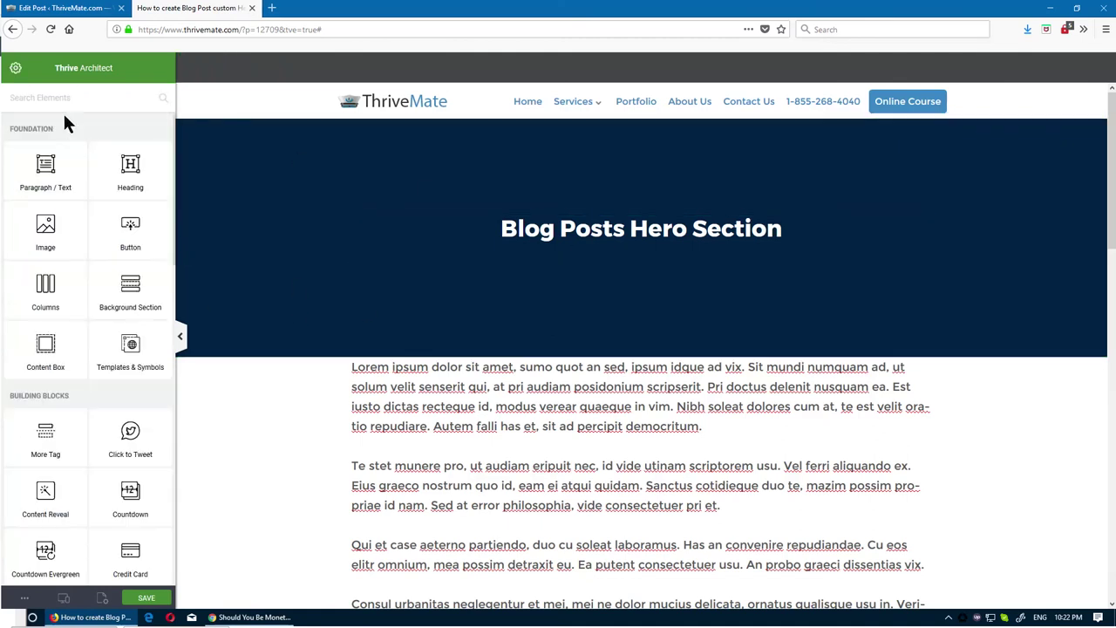
# Add a centred white subheading 'How to make your Blog Post look better on entry'
pyautogui.moveTo(131, 170); pyautogui.dragTo(657, 308)
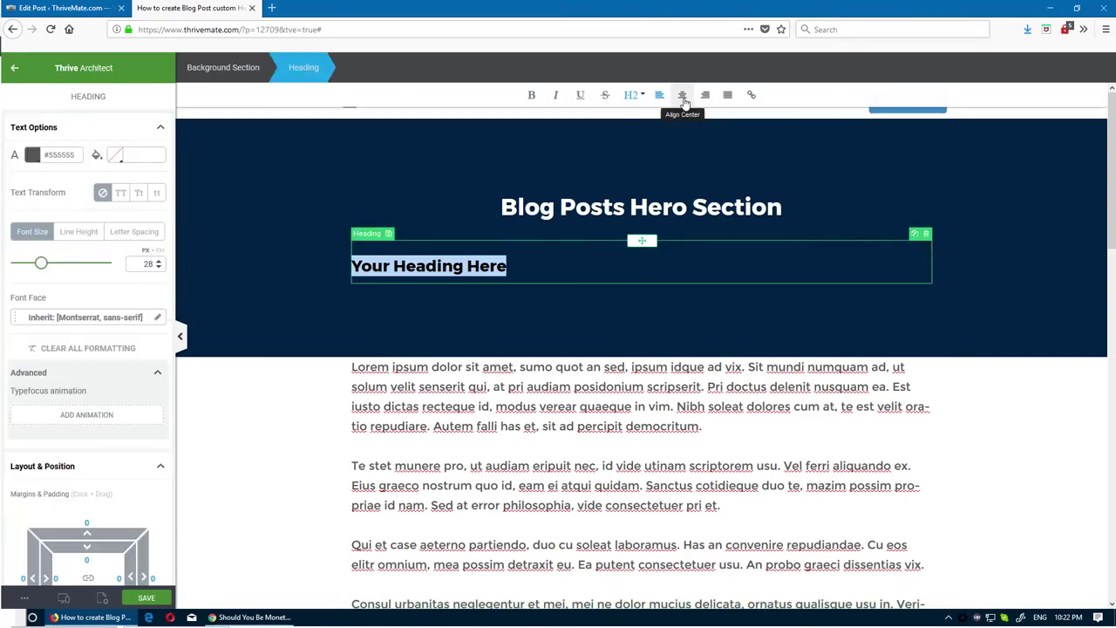
pyautogui.click(681, 95)
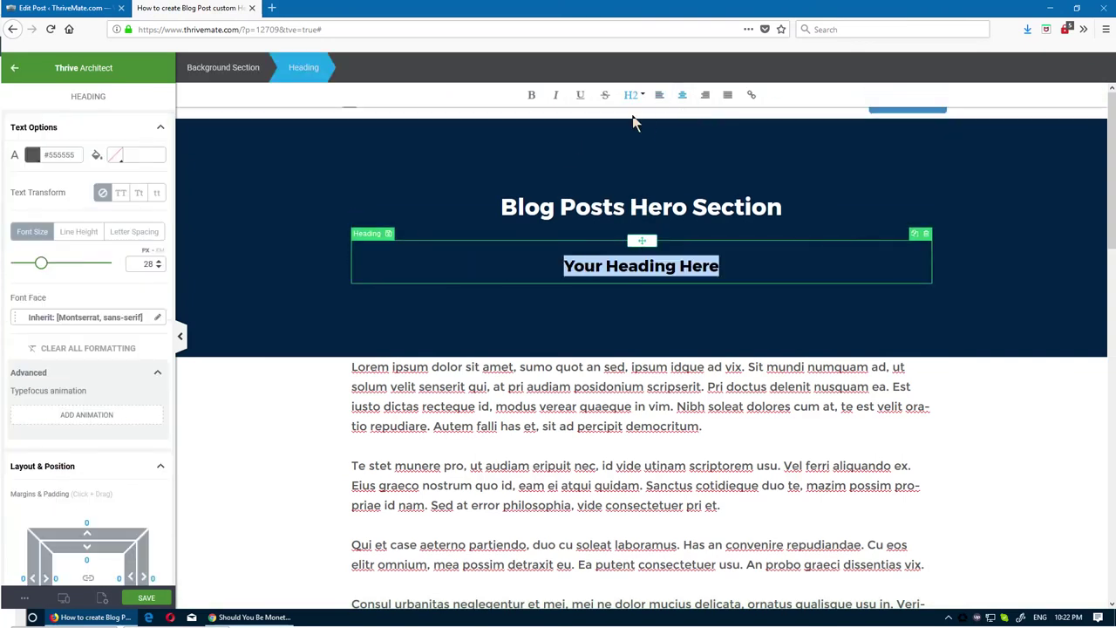
pyautogui.click(33, 154)
pyautogui.click(128, 439)
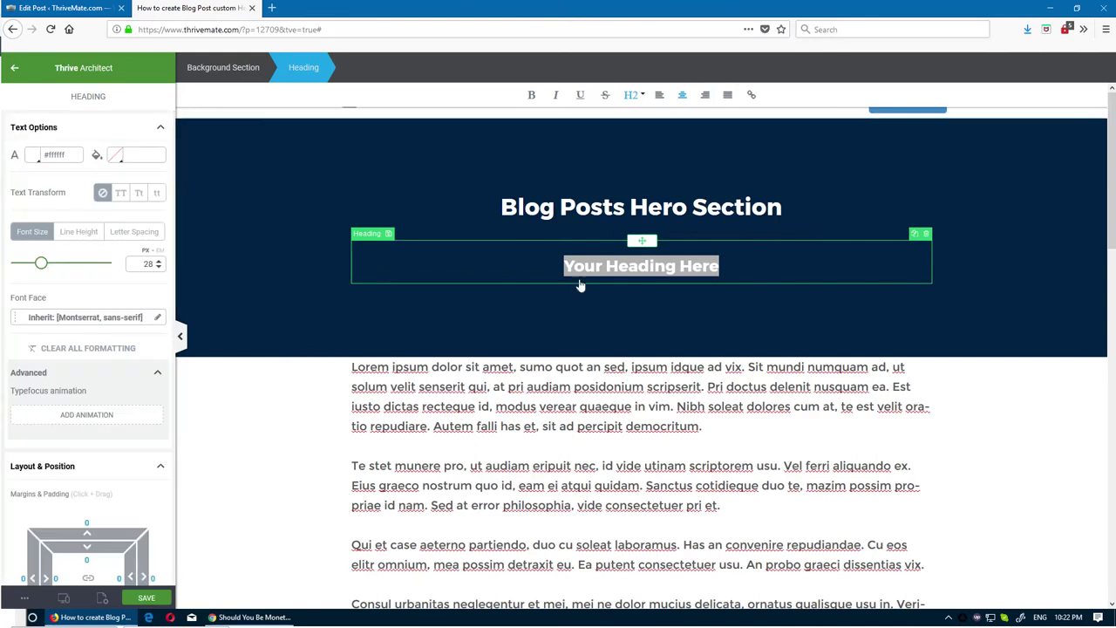
pyautogui.moveTo(712, 266); pyautogui.dragTo(513, 268)
pyautogui.write('How t')
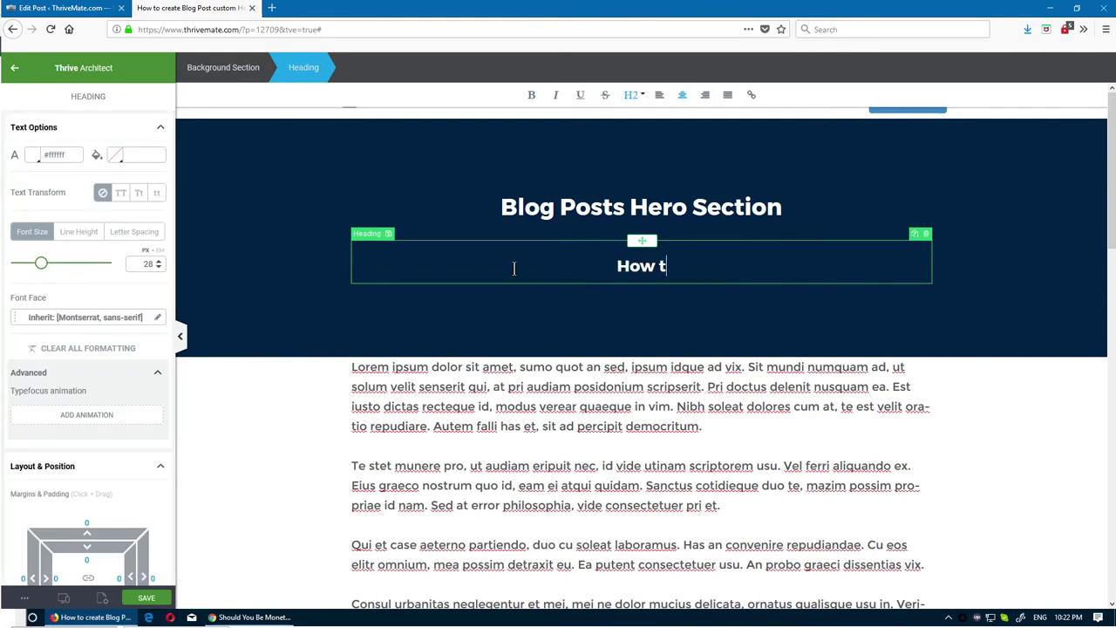
pyautogui.write('o make your')
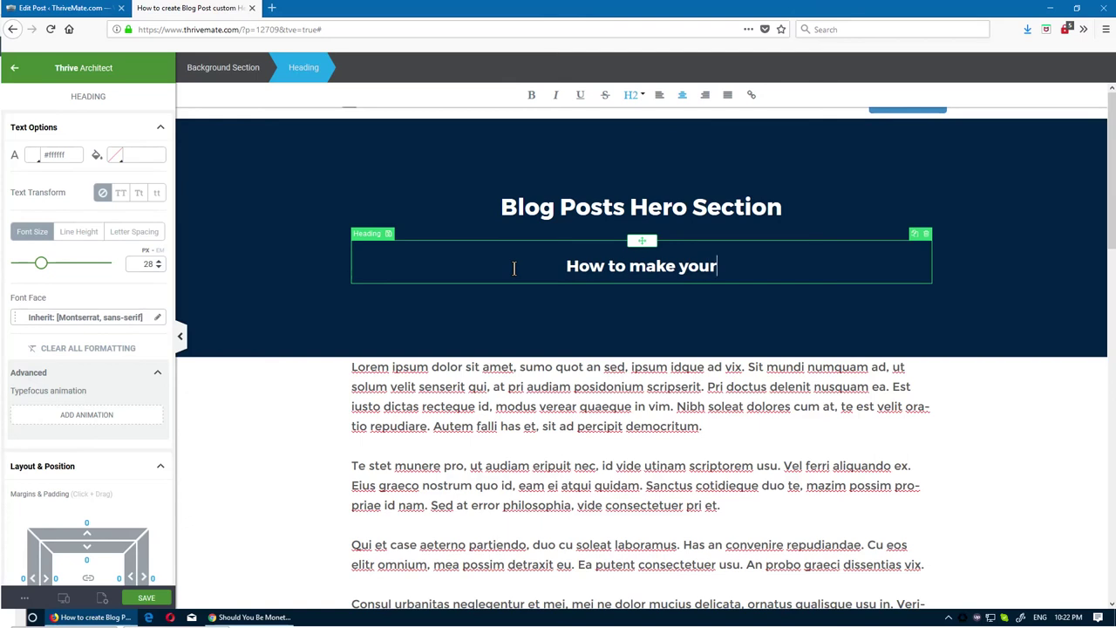
pyautogui.write(' B')
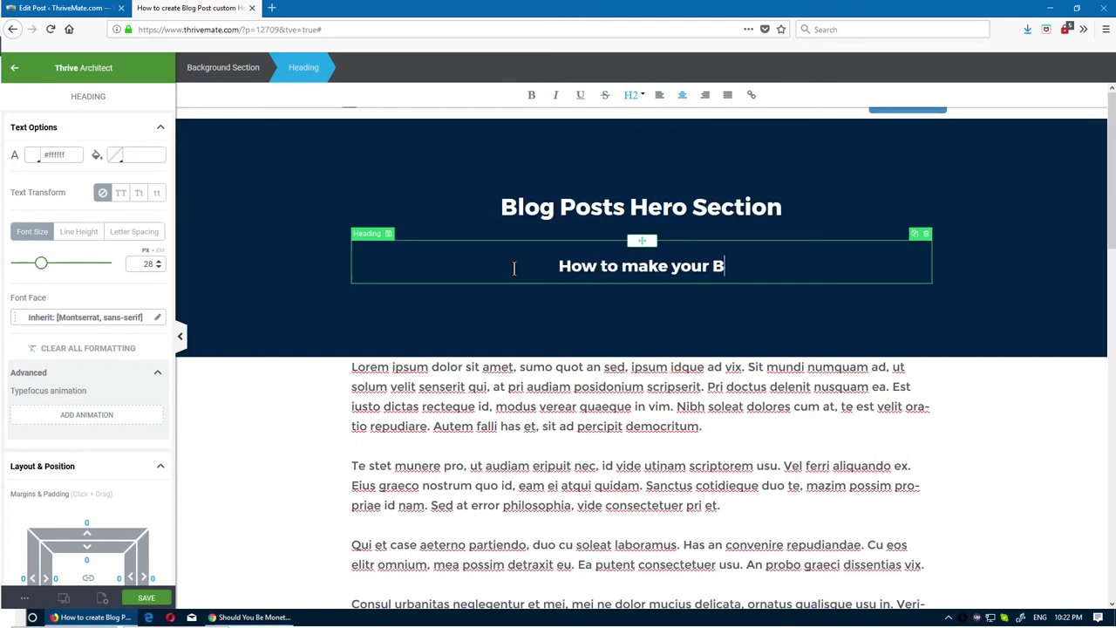
pyautogui.write('log Pos')
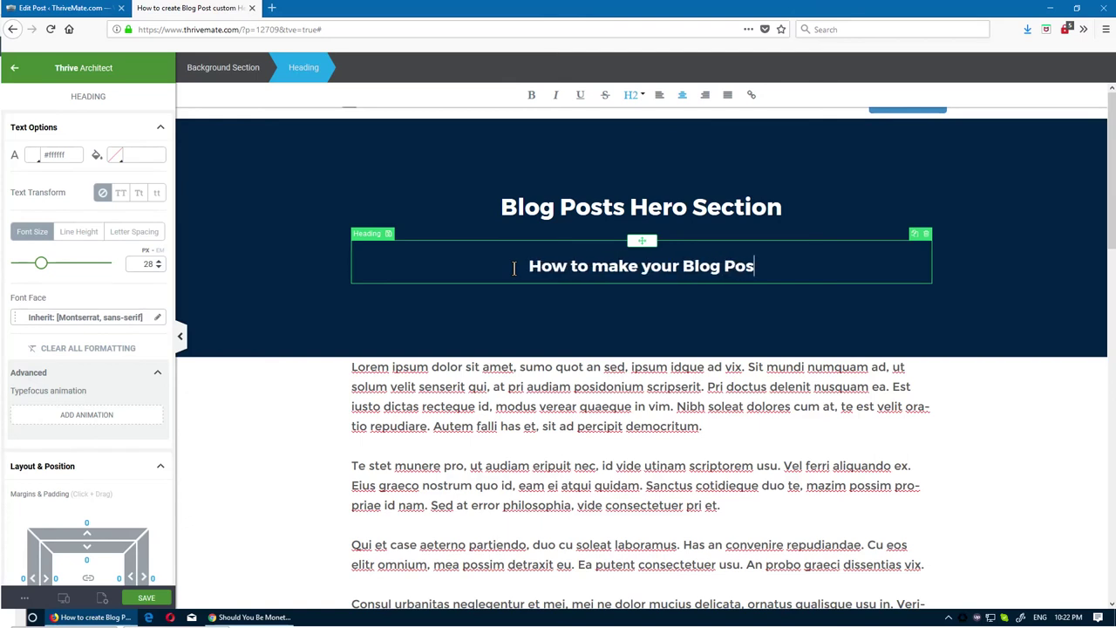
pyautogui.write('t look')
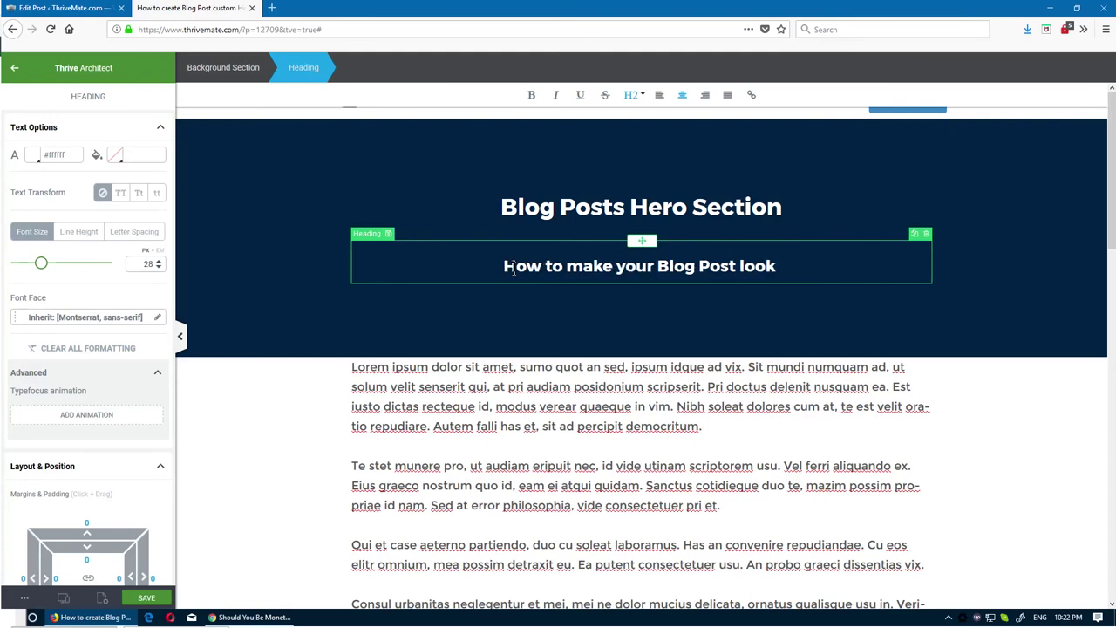
pyautogui.write(' better ')
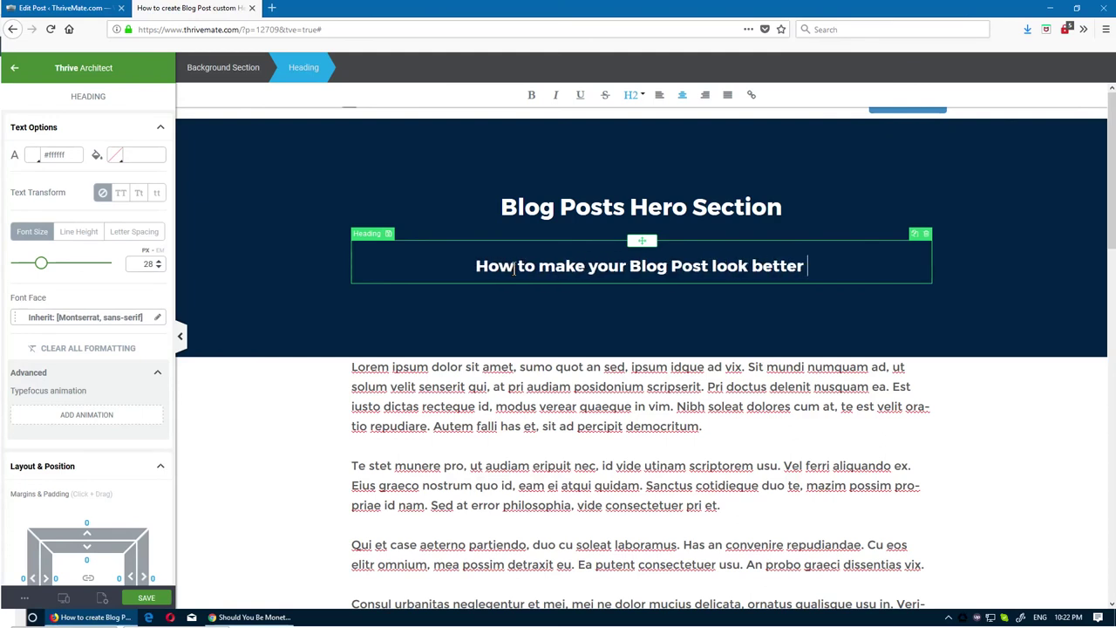
pyautogui.write('on entry')
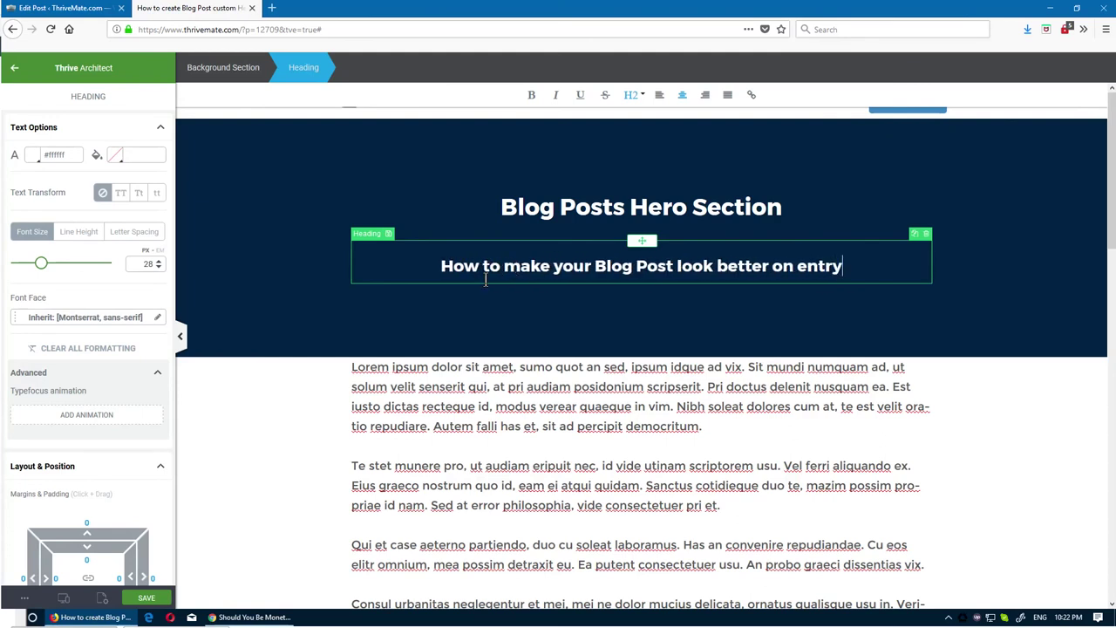
pyautogui.click(244, 286)
# Reduce the hero section's H2 spacing from 12 to 0
pyautogui.click(366, 214)
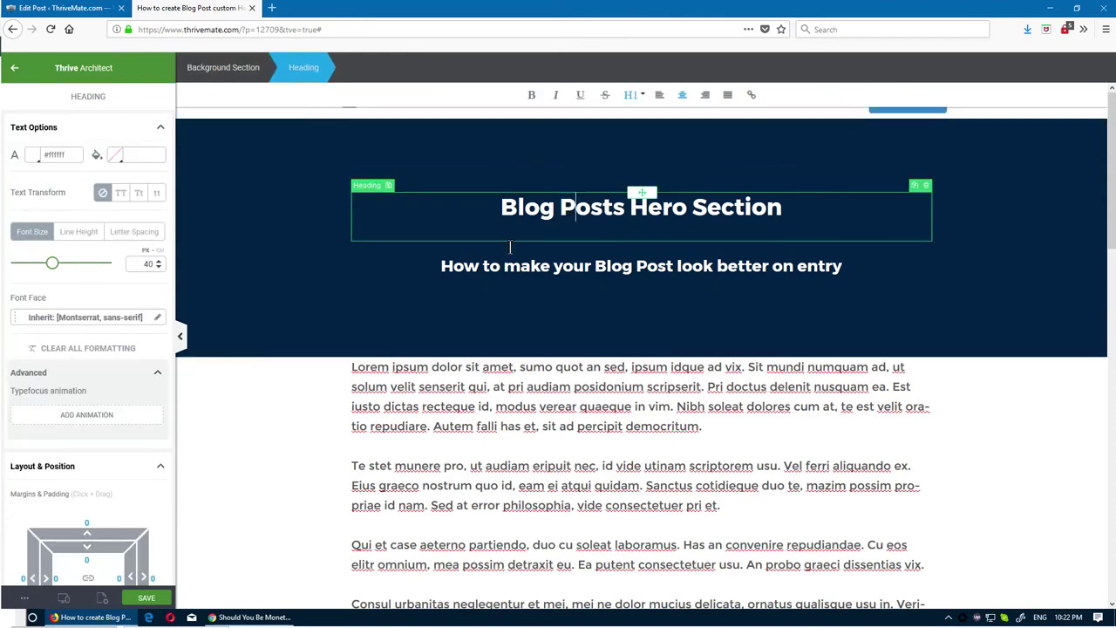
pyautogui.click(281, 262)
pyautogui.click(382, 263)
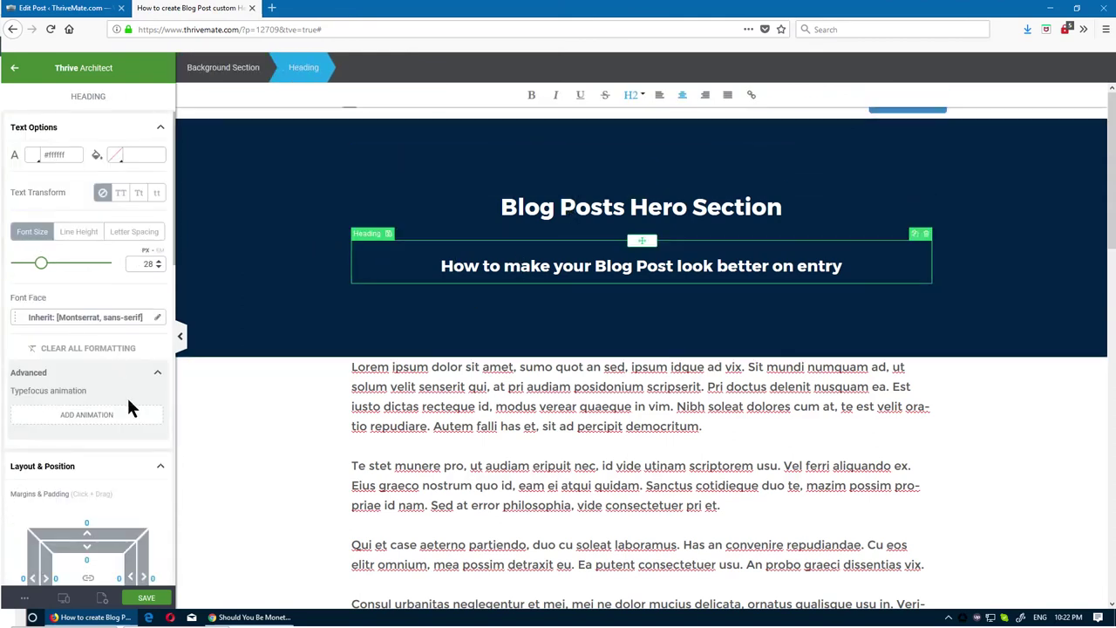
pyautogui.scroll(-2, 131, 401)
pyautogui.scroll(2, 137, 424)
pyautogui.click(275, 254)
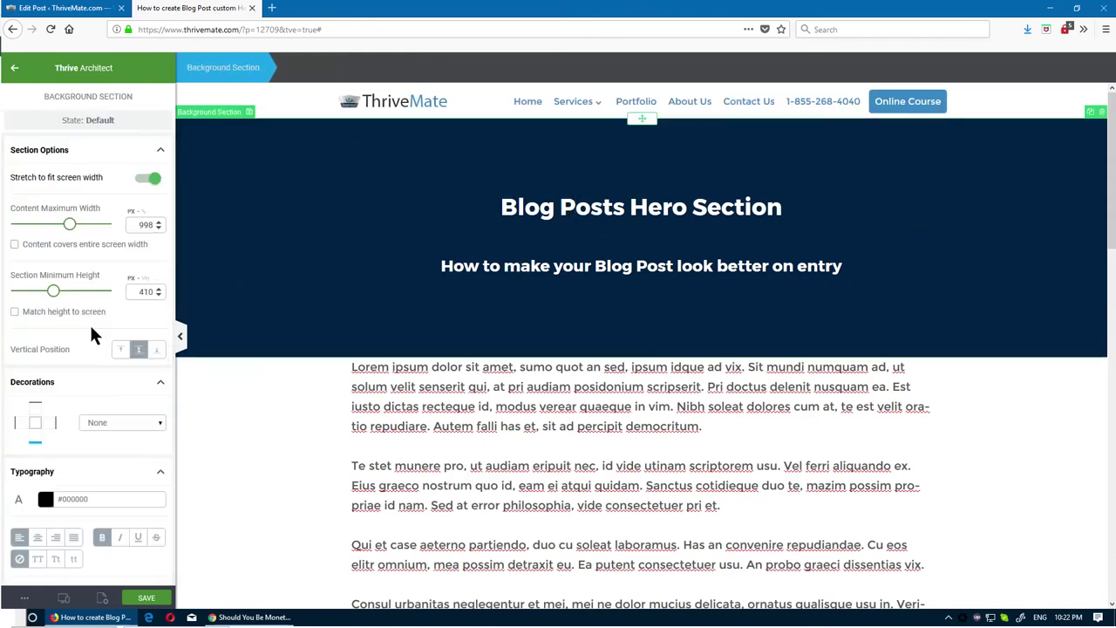
pyautogui.scroll(-5, 87, 348)
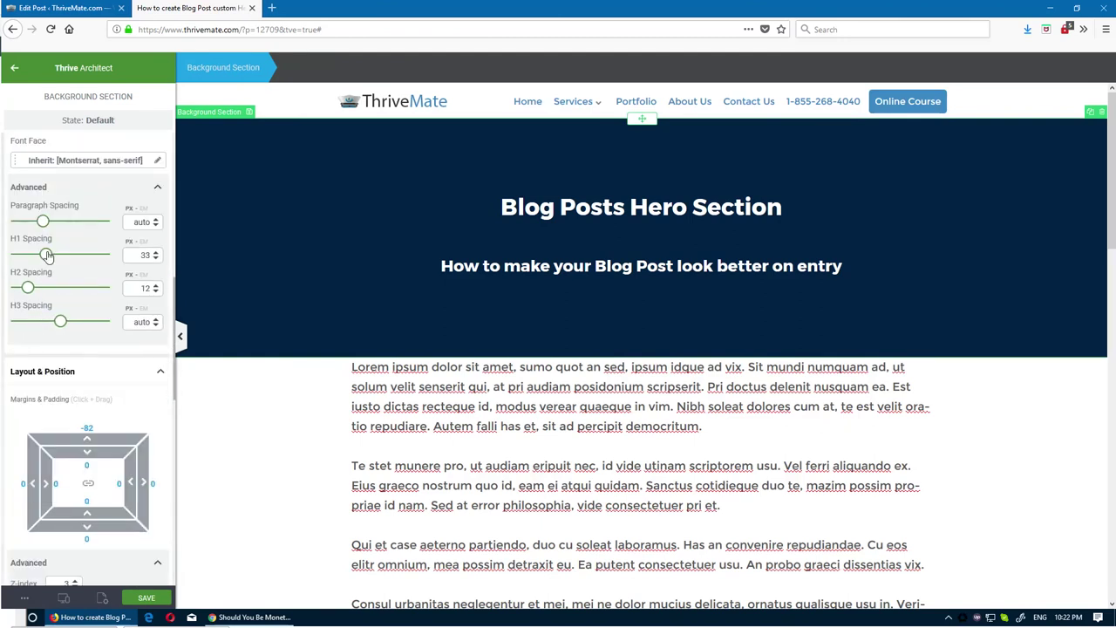
pyautogui.moveTo(29, 294); pyautogui.dragTo(12, 295)
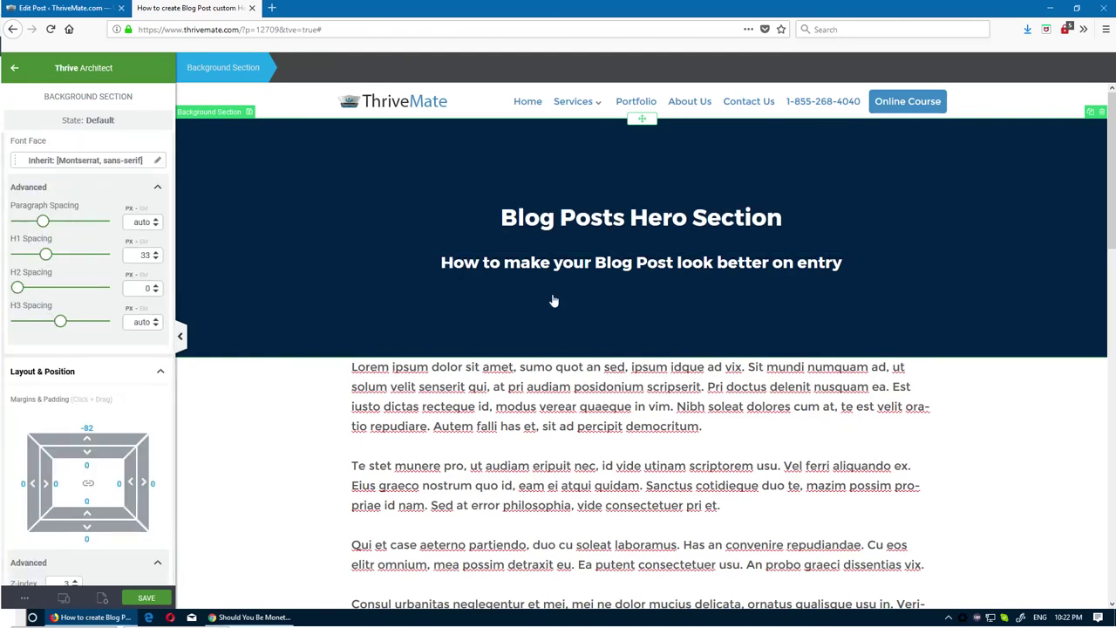
pyautogui.press('Escape')
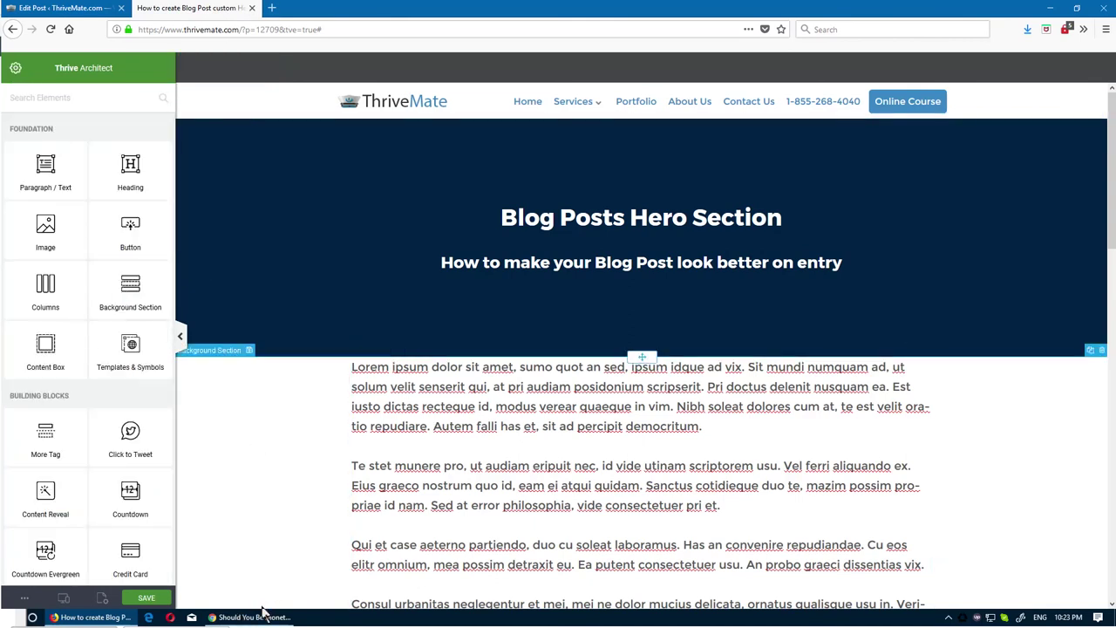
pyautogui.hotkey('alt', 'Tab')
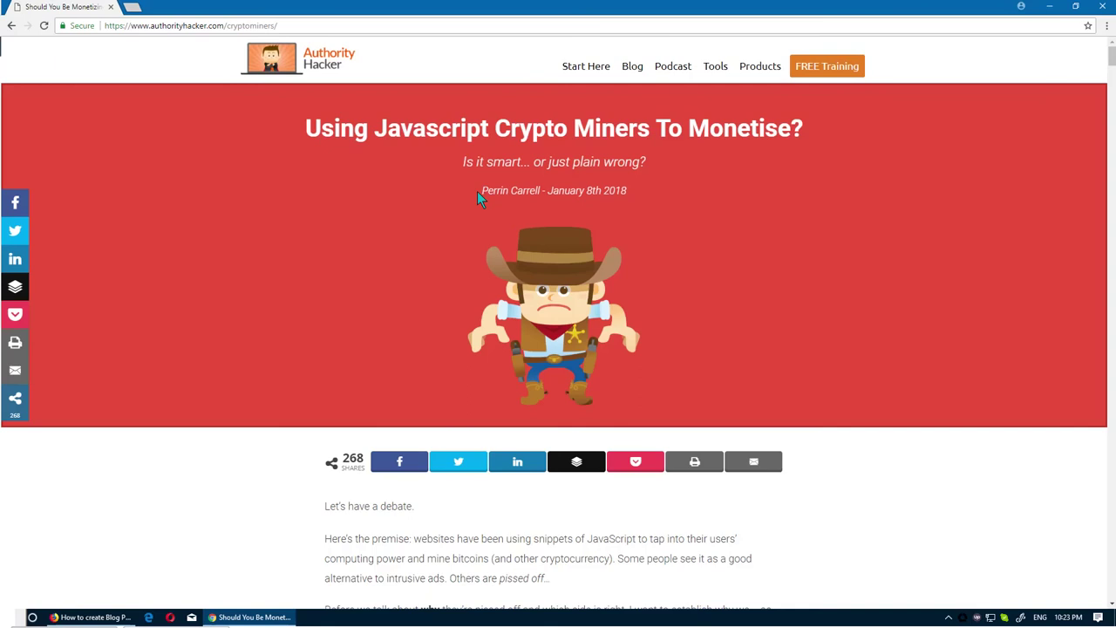
# Inspect the reference article's author line, then add an empty text block under the subheading
pyautogui.rightClick(523, 191)
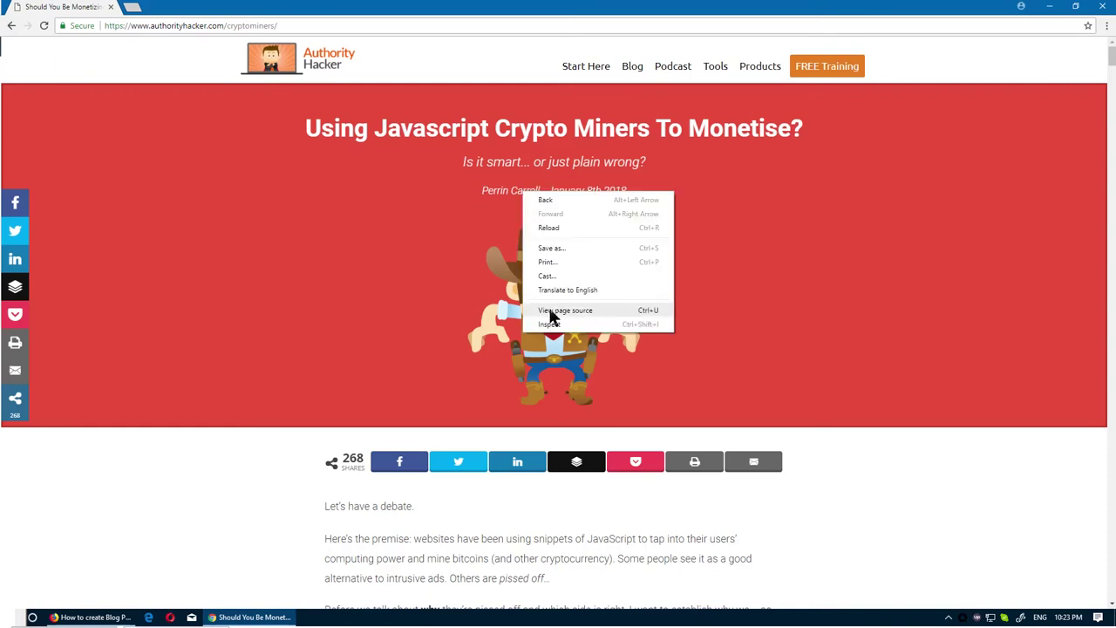
pyautogui.click(549, 314)
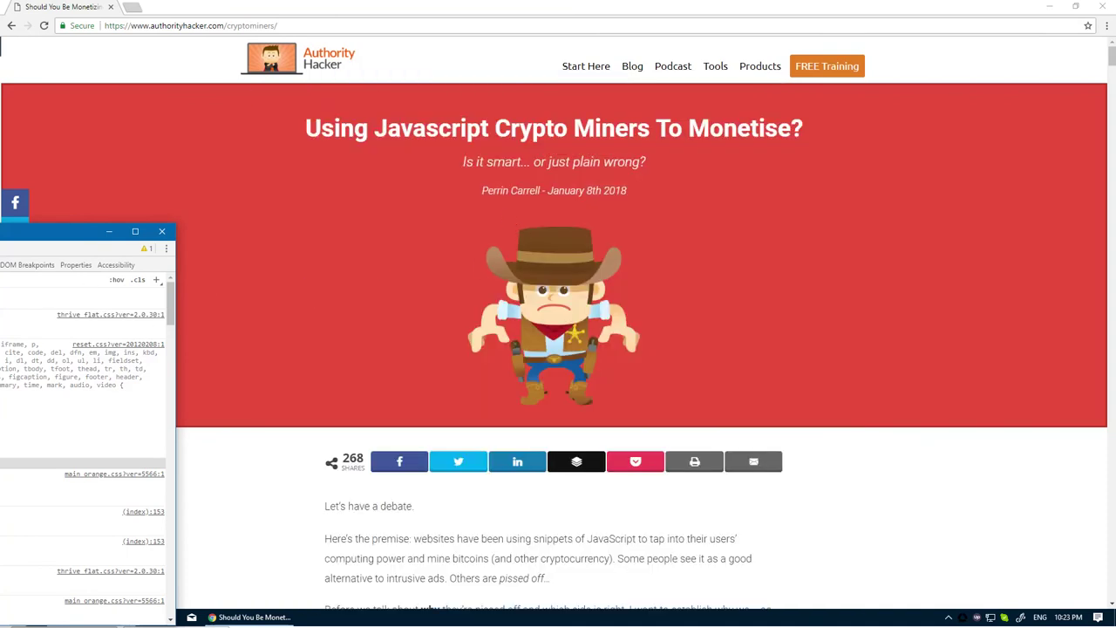
pyautogui.click(525, 230)
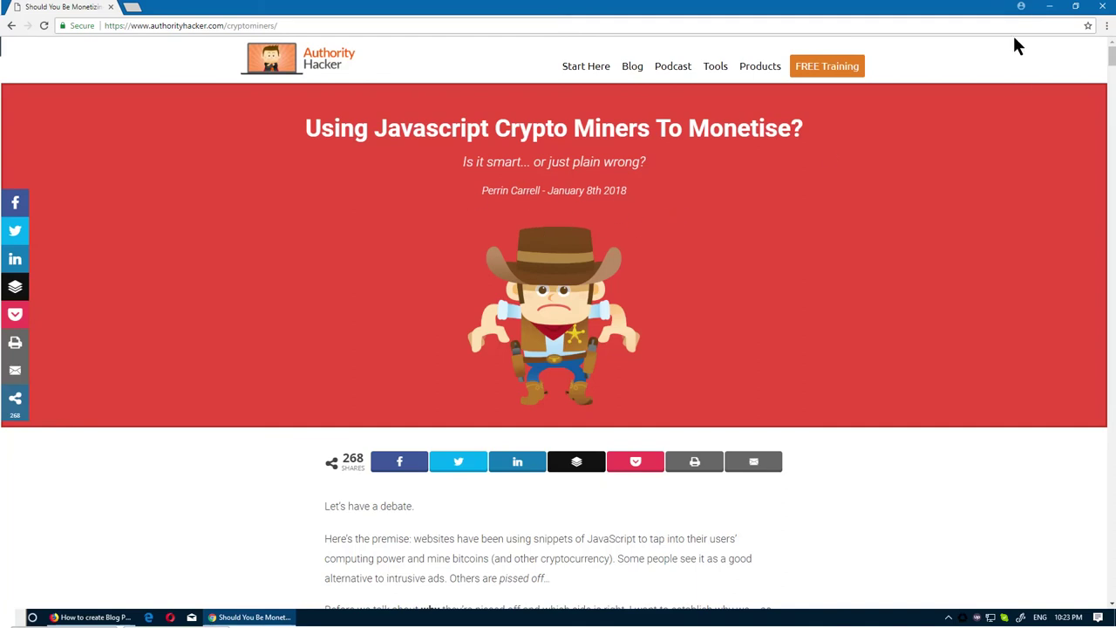
pyautogui.click(1048, 6)
pyautogui.moveTo(45, 166); pyautogui.dragTo(572, 322)
# Write a byline with the author's name and May 15th 2018, white, centred, 17 px
pyautogui.click(509, 265)
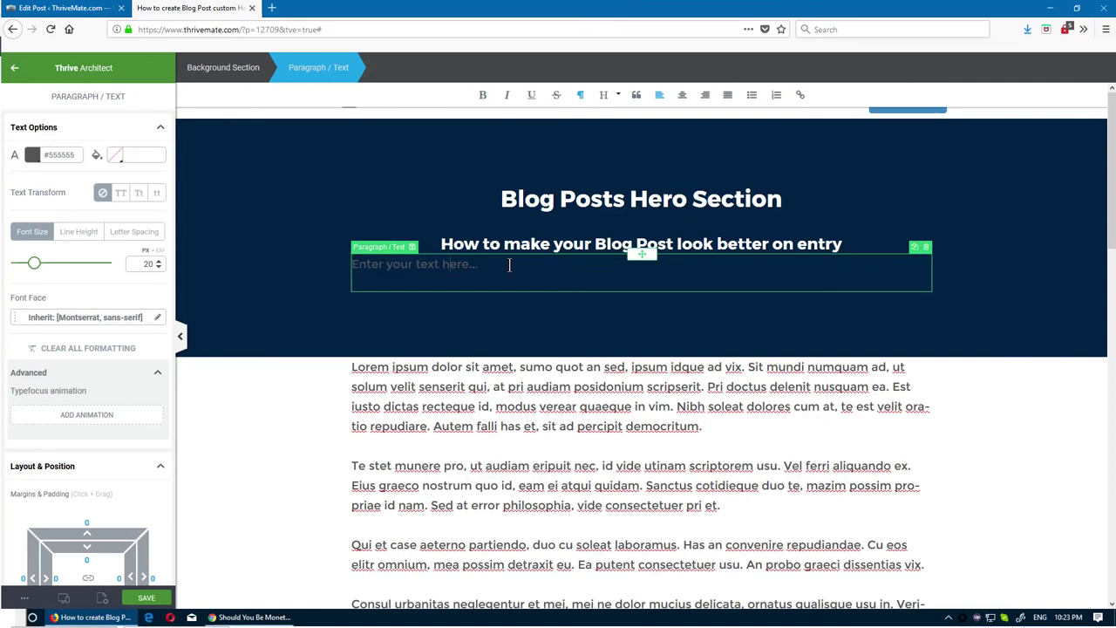
pyautogui.moveTo(510, 265); pyautogui.dragTo(339, 265)
pyautogui.write('By Denis Ethier - May 15th 2018')
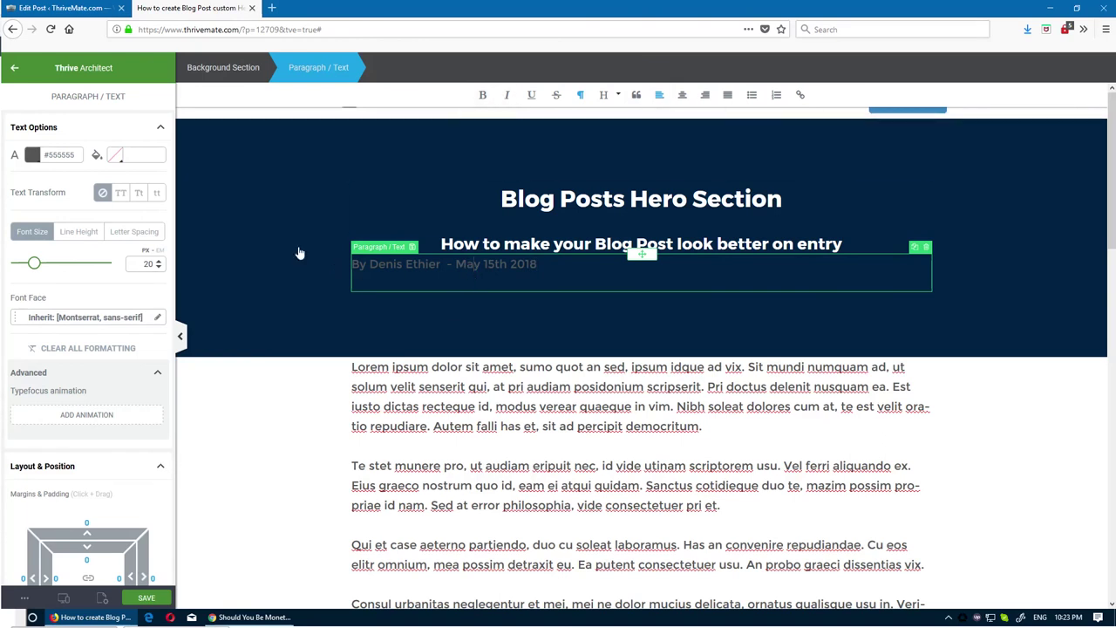
pyautogui.click(32, 154)
pyautogui.click(41, 179)
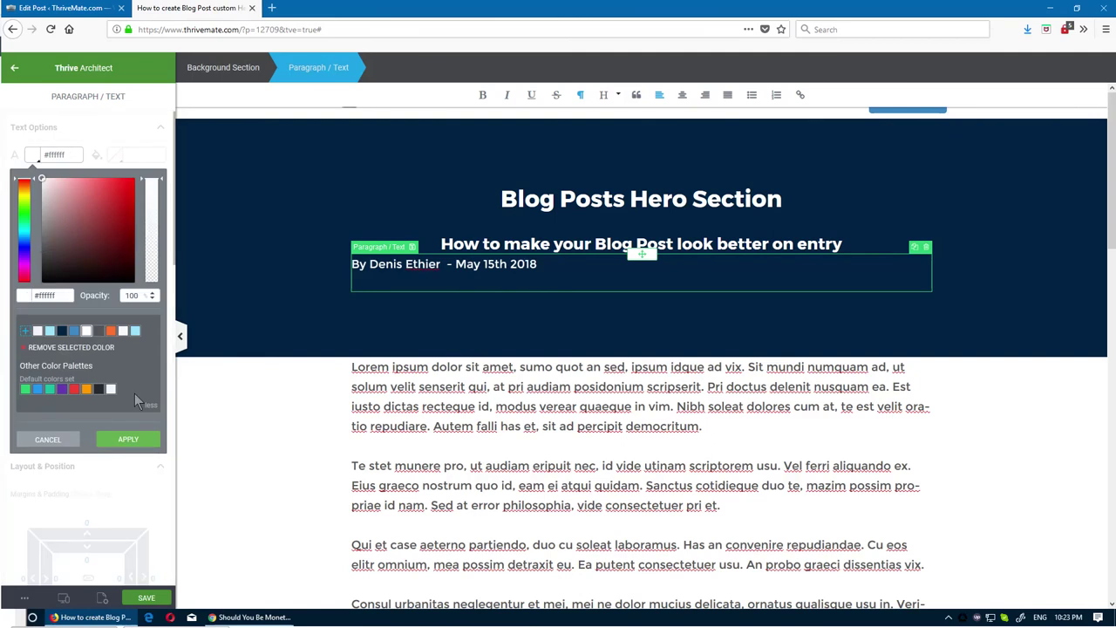
pyautogui.click(205, 407)
pyautogui.click(682, 94)
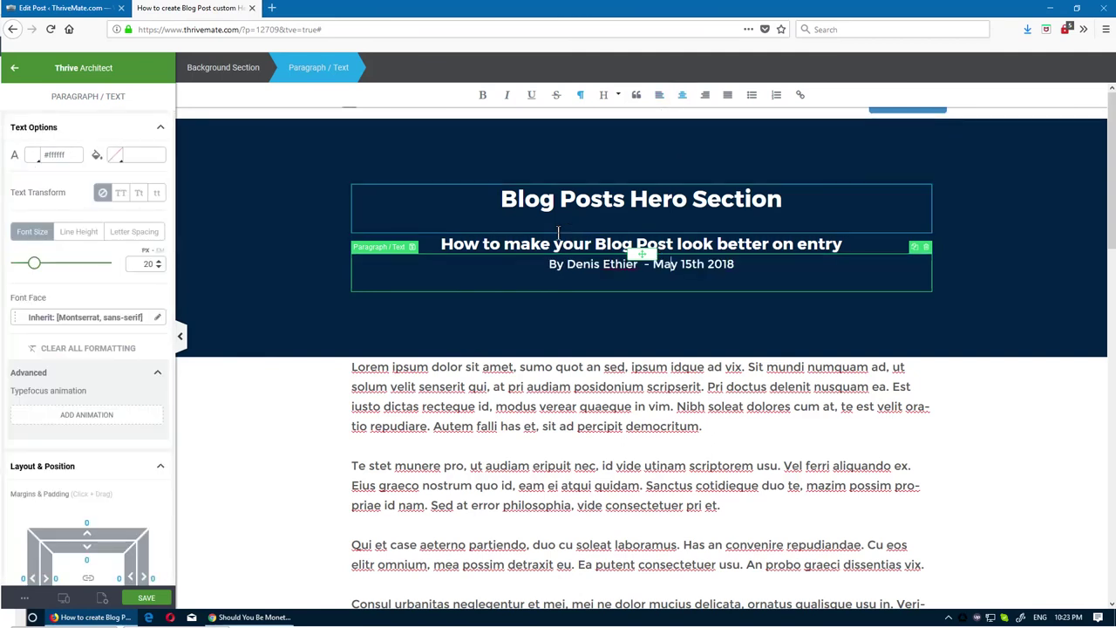
pyautogui.click(497, 293)
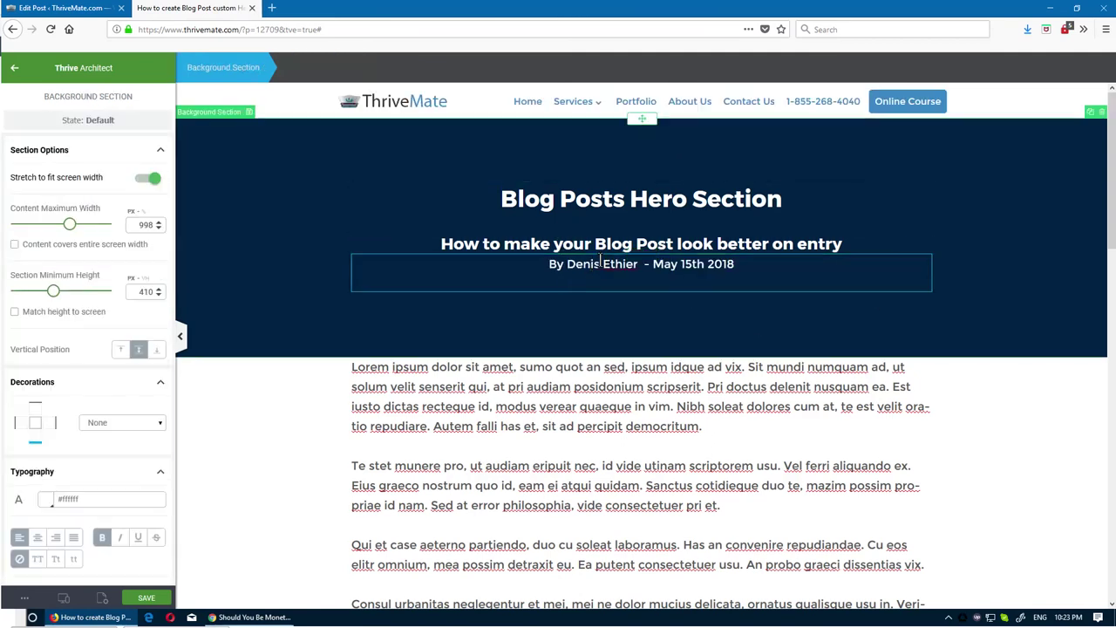
pyautogui.moveTo(34, 267); pyautogui.dragTo(34, 270)
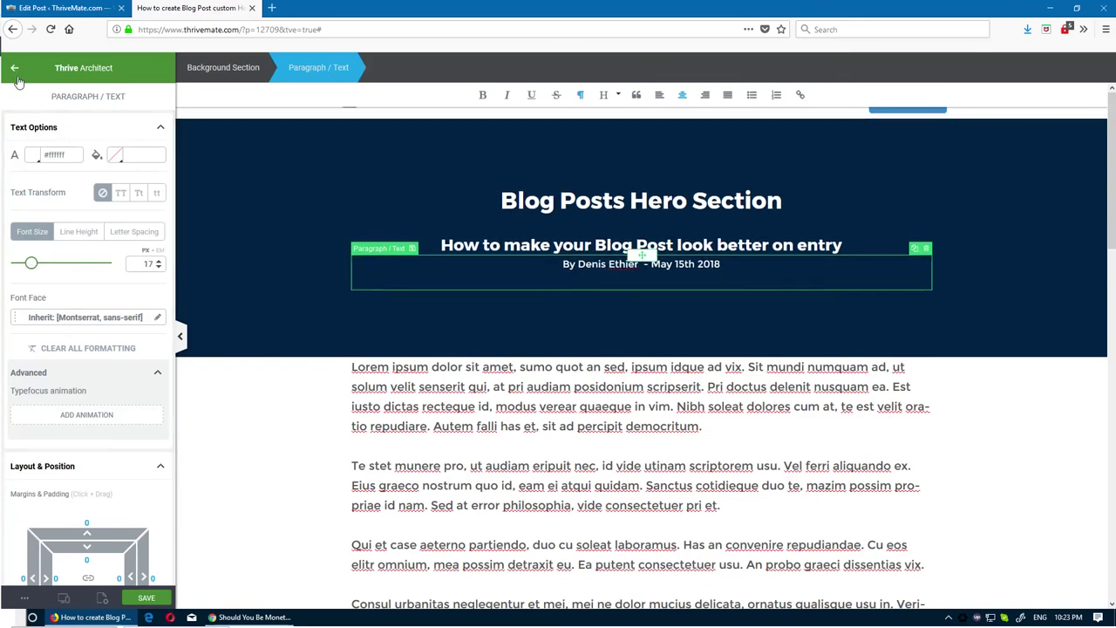
pyautogui.click(499, 277)
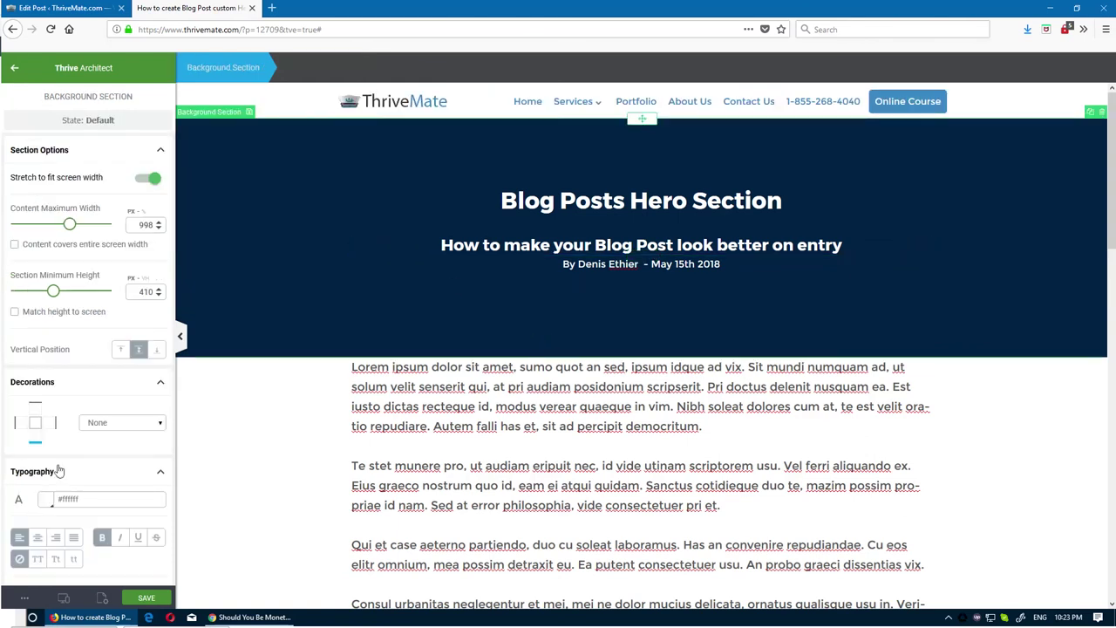
# Enable a video background on the hero section with YouTube as the source
pyautogui.click(14, 67)
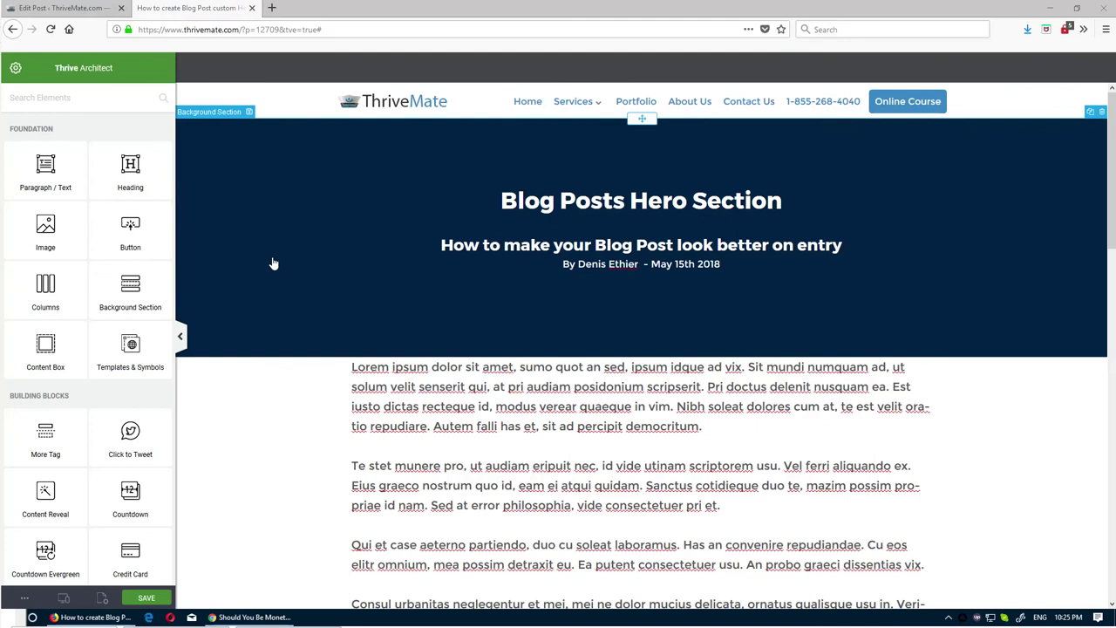
pyautogui.click(244, 266)
pyautogui.scroll(-5, 90, 381)
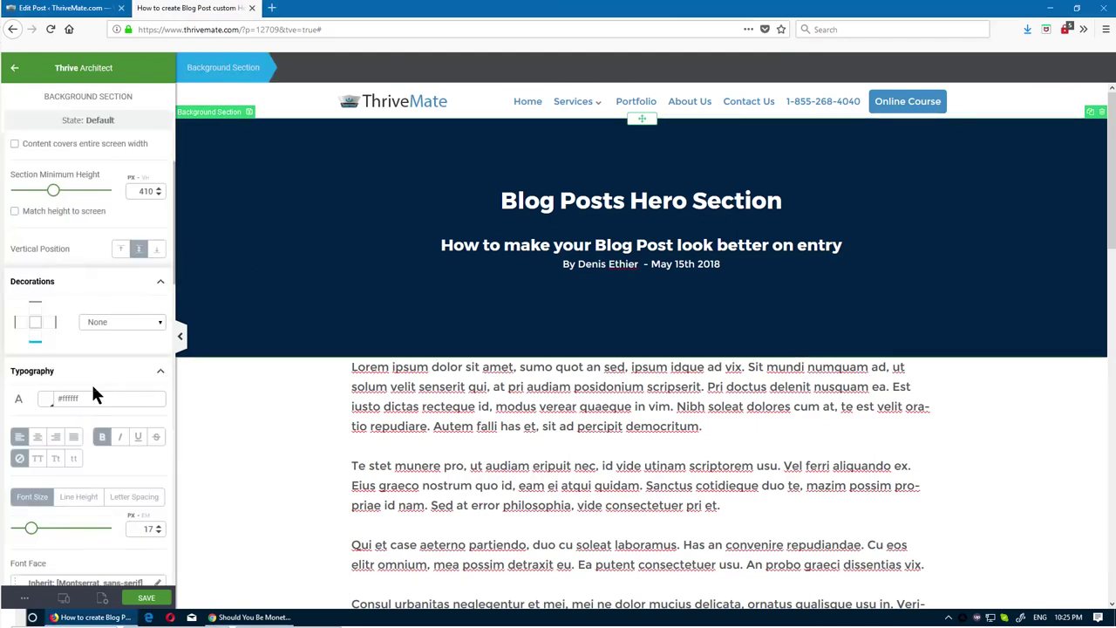
pyautogui.scroll(-8, 93, 388)
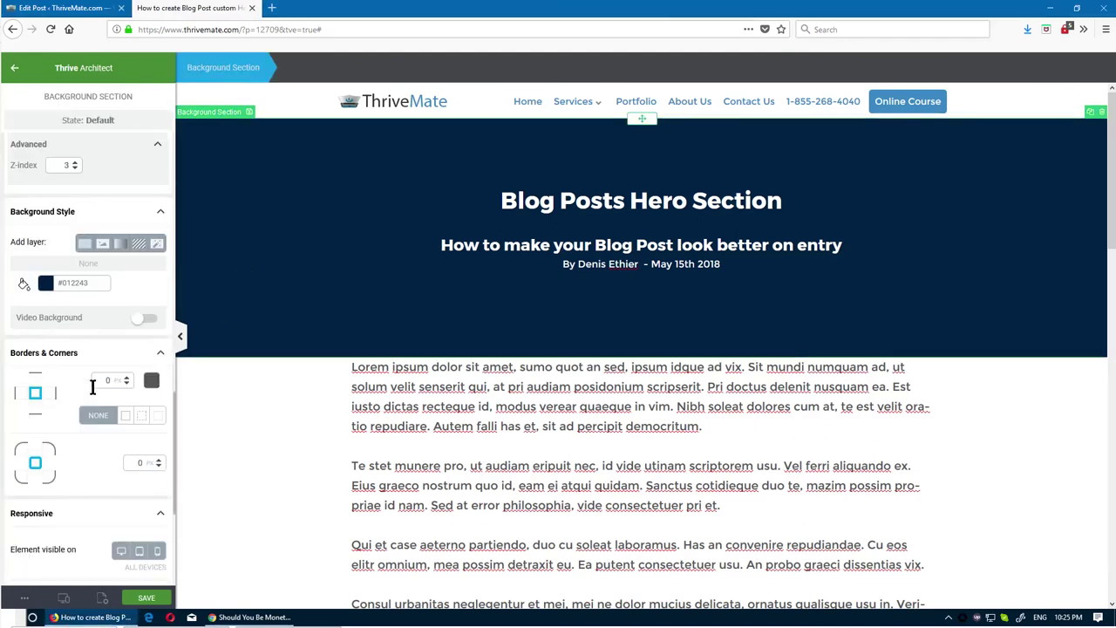
pyautogui.click(146, 320)
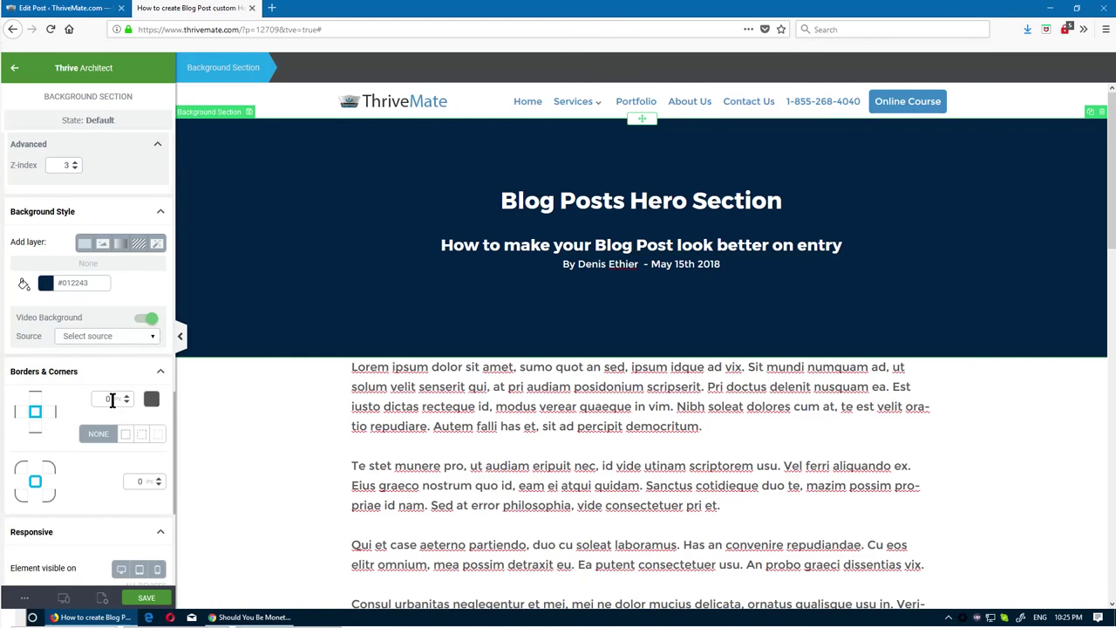
pyautogui.click(101, 338)
pyautogui.click(90, 372)
# Paste 'The World in HDR in 4K (ULTRA HD)' video link and change the navy fill to white
pyautogui.click(94, 357)
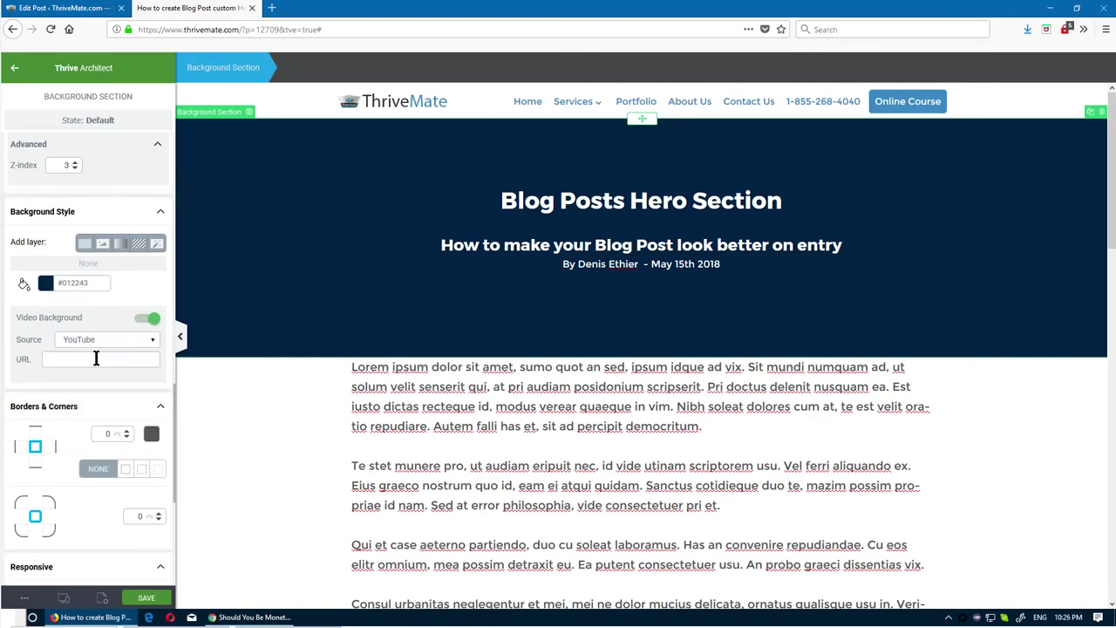
pyautogui.write('https://www.youtube.com/watch?v=tO01J-M3g0U')
pyautogui.hotkey('ctrl', 'b')
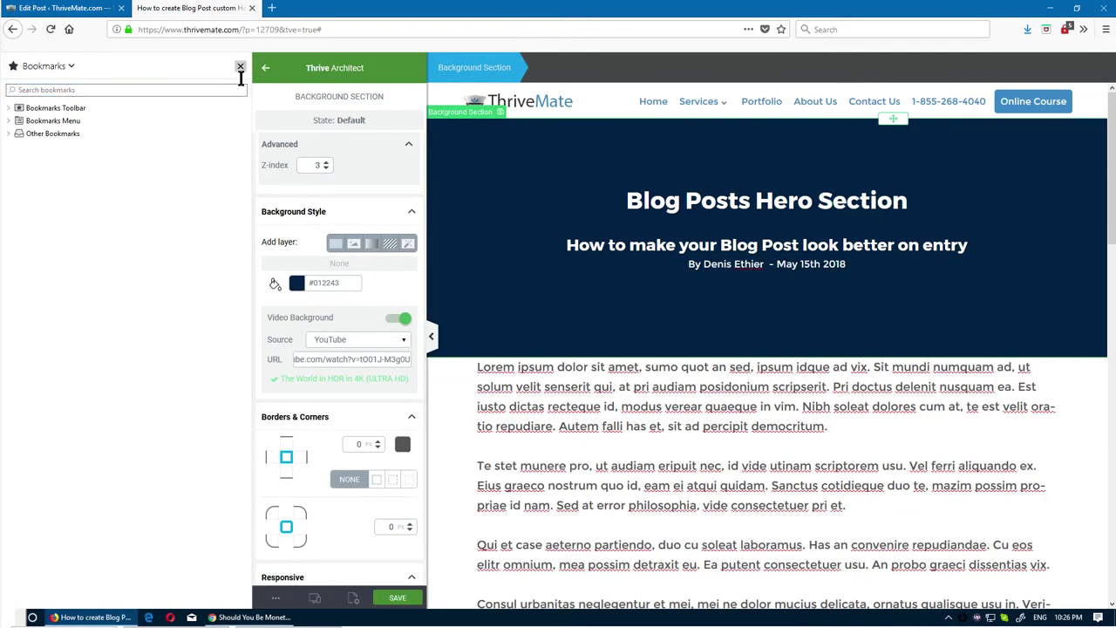
pyautogui.click(240, 66)
pyautogui.scroll(5, 87, 361)
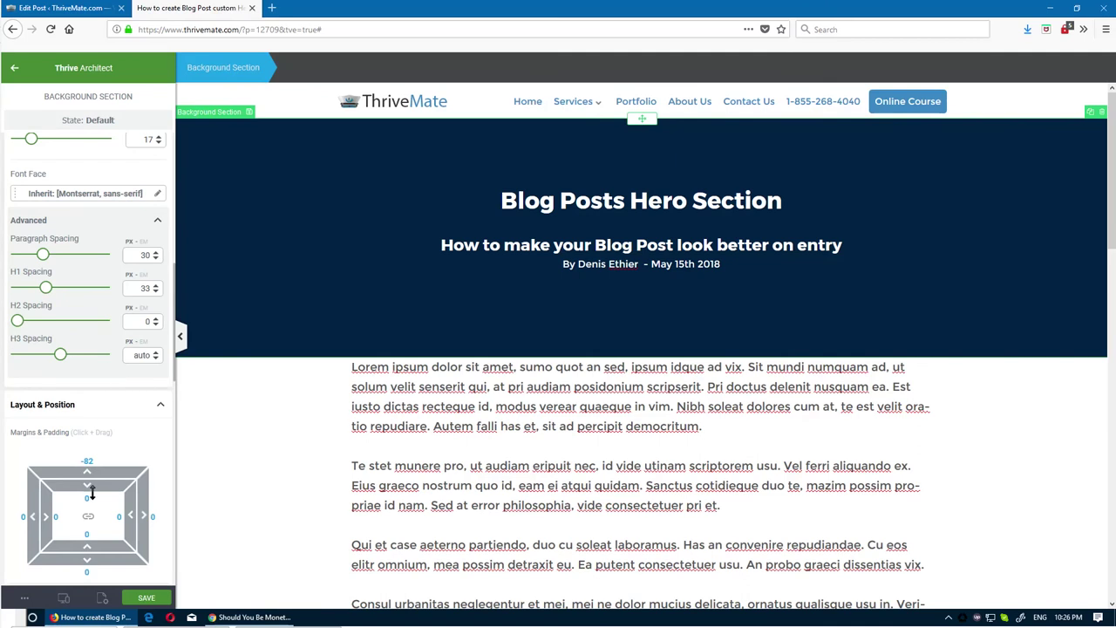
pyautogui.scroll(-5, 91, 493)
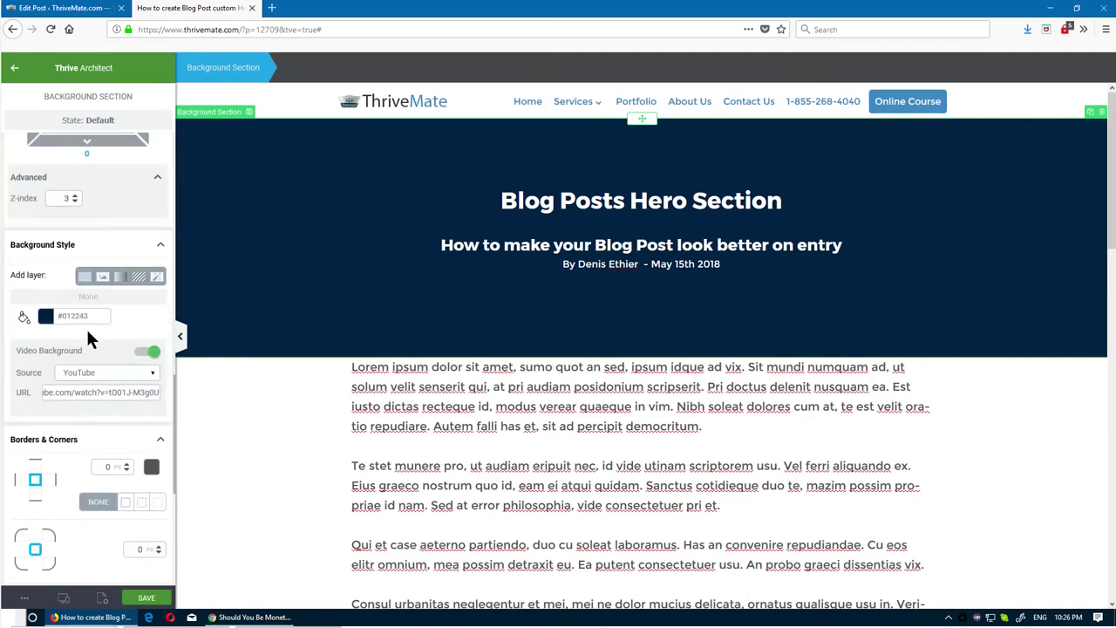
pyautogui.click(47, 319)
pyautogui.click(66, 312)
pyautogui.moveTo(60, 306); pyautogui.dragTo(34, 286)
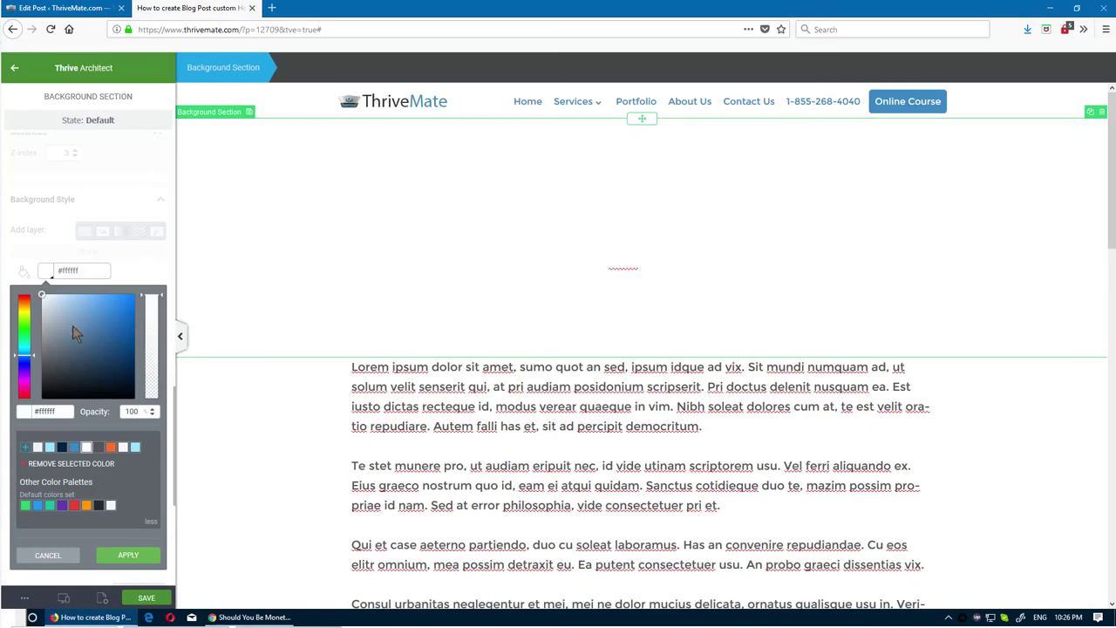
pyautogui.click(127, 556)
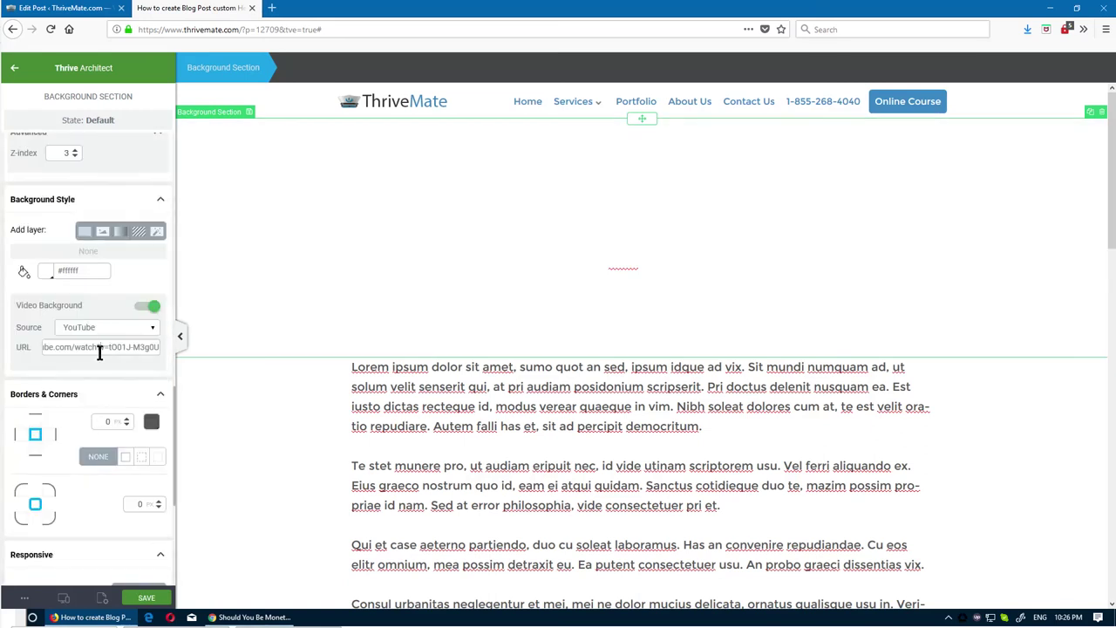
pyautogui.click(176, 377)
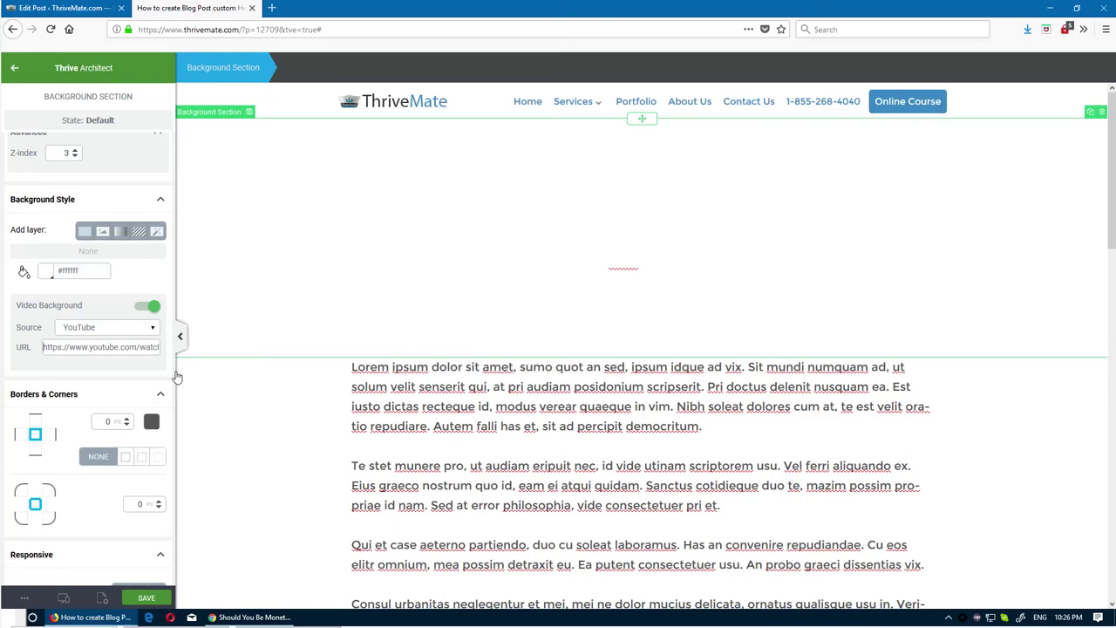
pyautogui.click(146, 597)
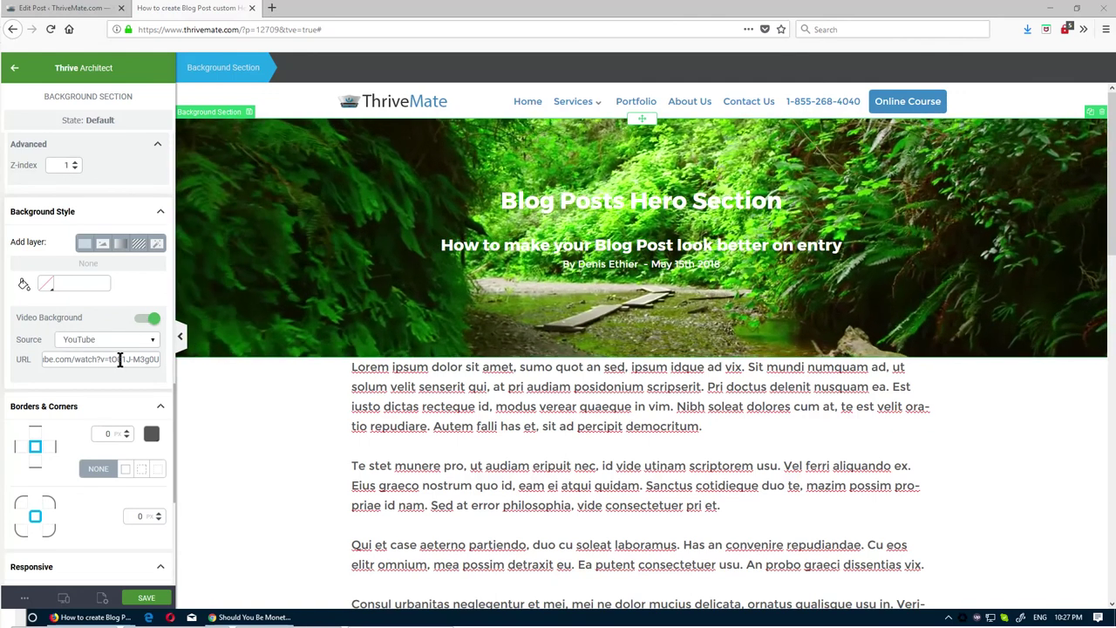
pyautogui.scroll(10, 79, 379)
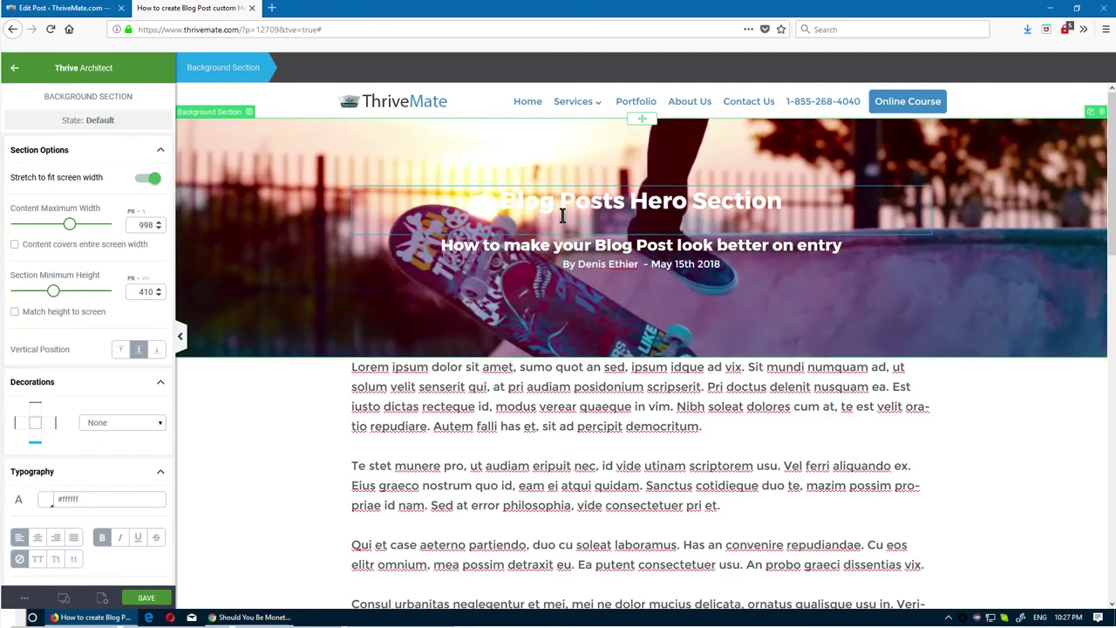
pyautogui.scroll(-1, 145, 332)
pyautogui.scroll(-8, 145, 332)
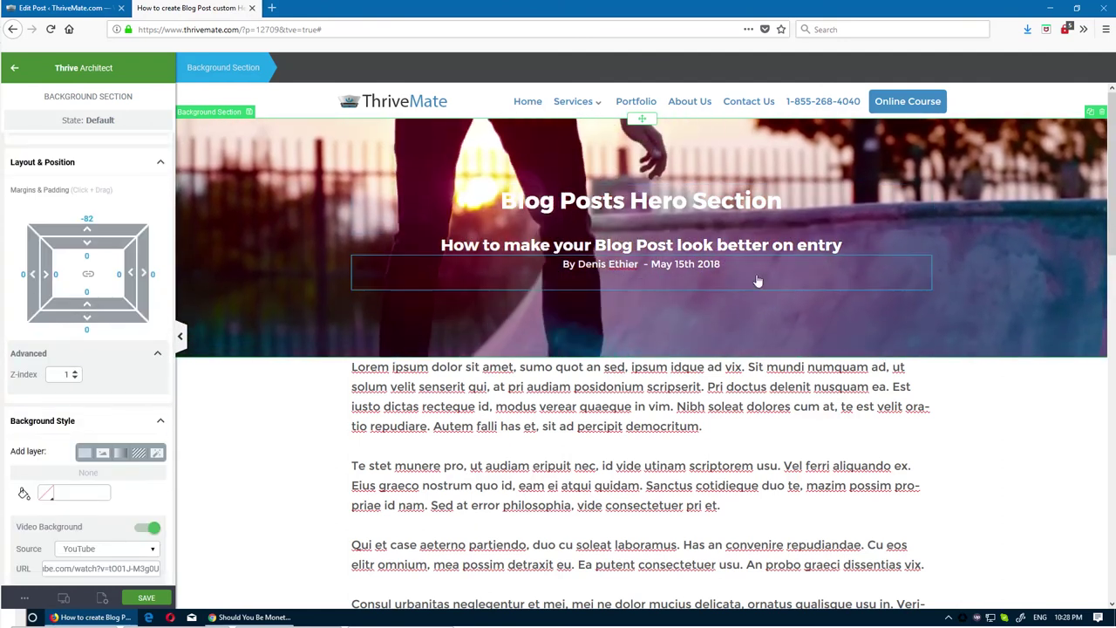
pyautogui.scroll(-3, 103, 382)
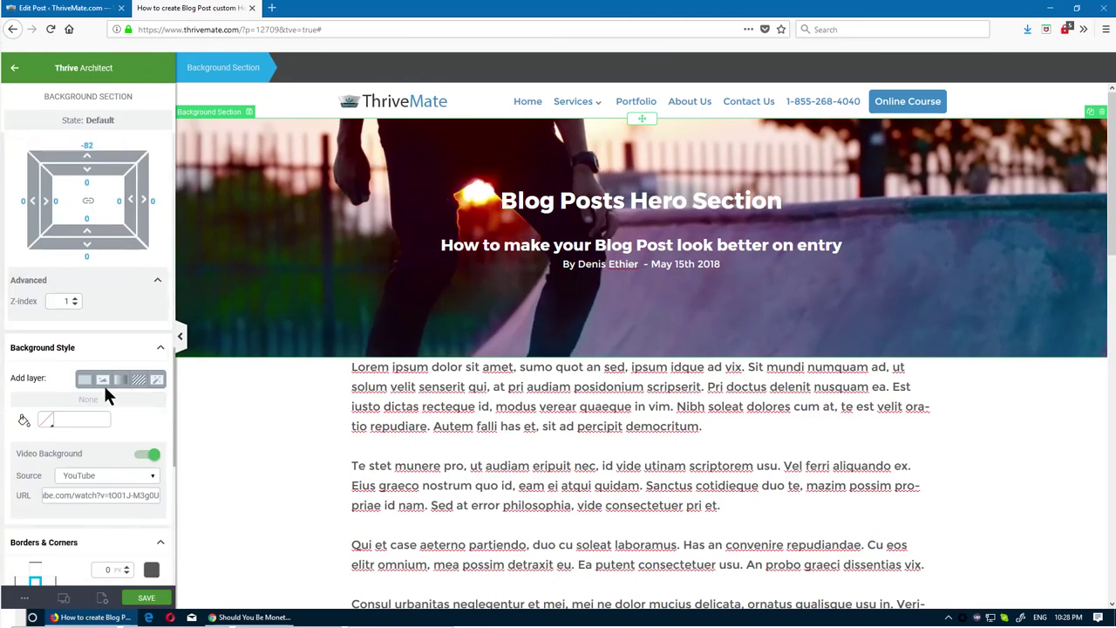
# Add a radial gradient layer to the hero background with black colour stops
pyautogui.click(121, 348)
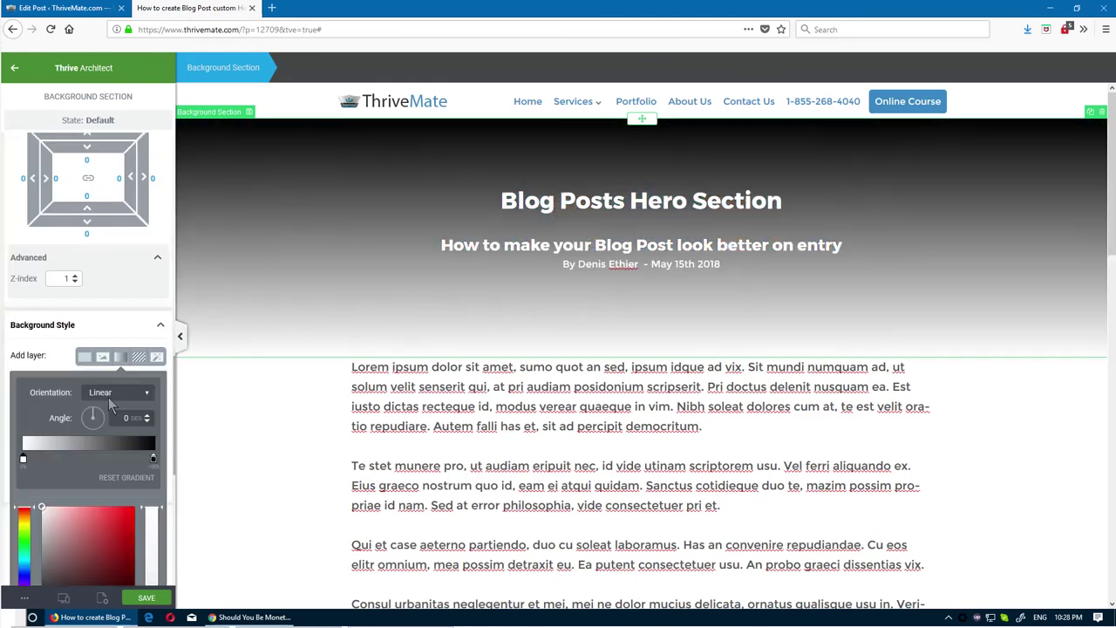
pyautogui.click(107, 190)
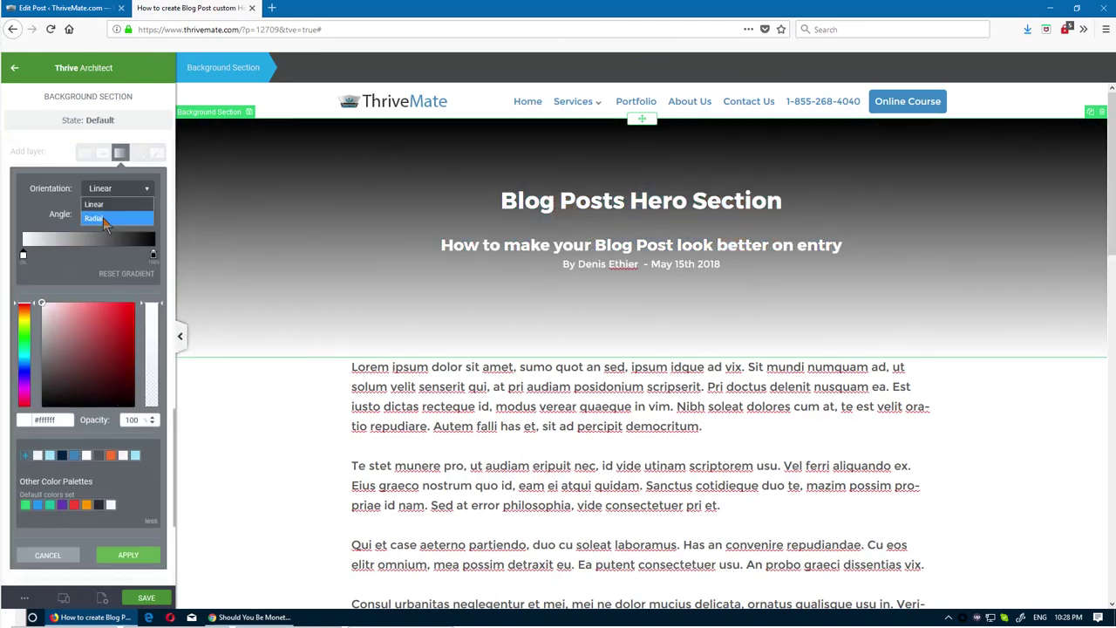
pyautogui.click(103, 218)
pyautogui.click(152, 226)
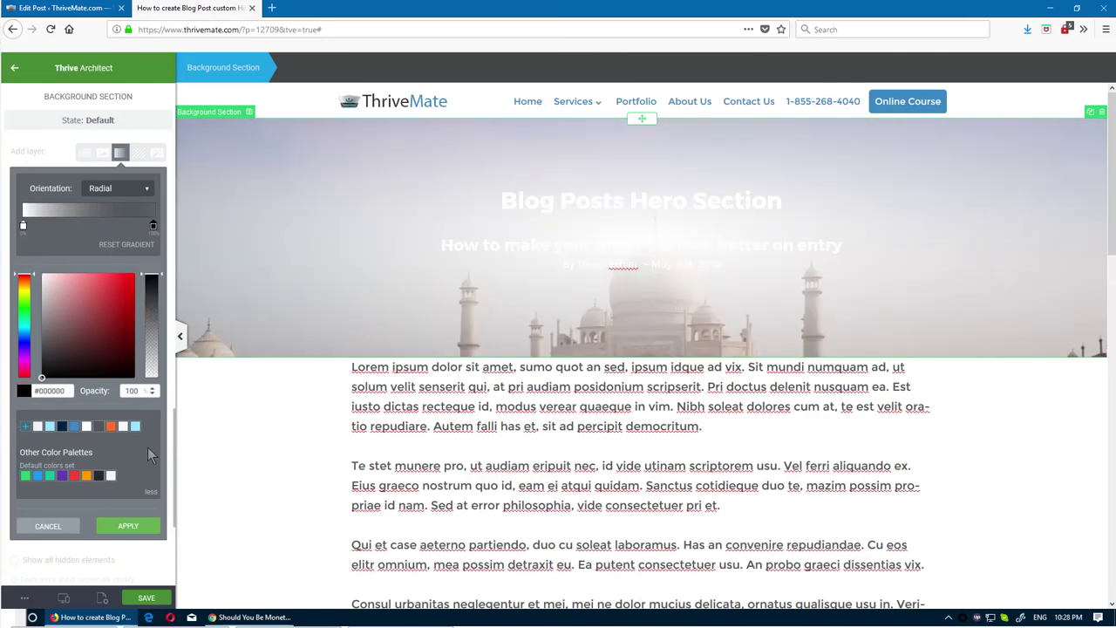
pyautogui.click(24, 227)
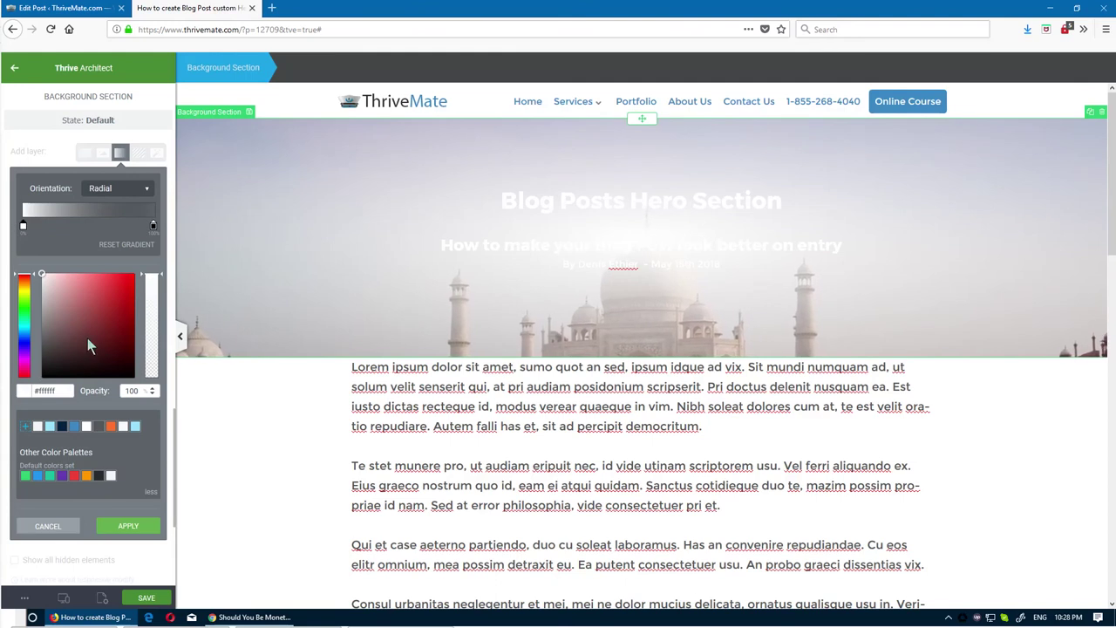
pyautogui.click(41, 377)
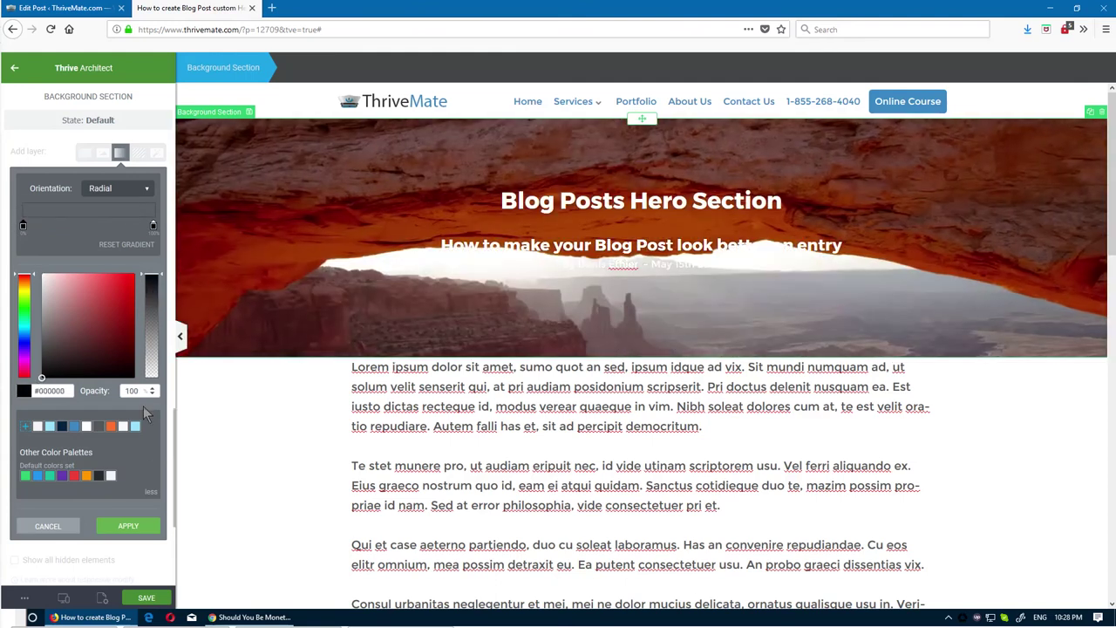
# Lower the gradient stops' opacity to about 30 and half, and apply the overlay
pyautogui.click(143, 312)
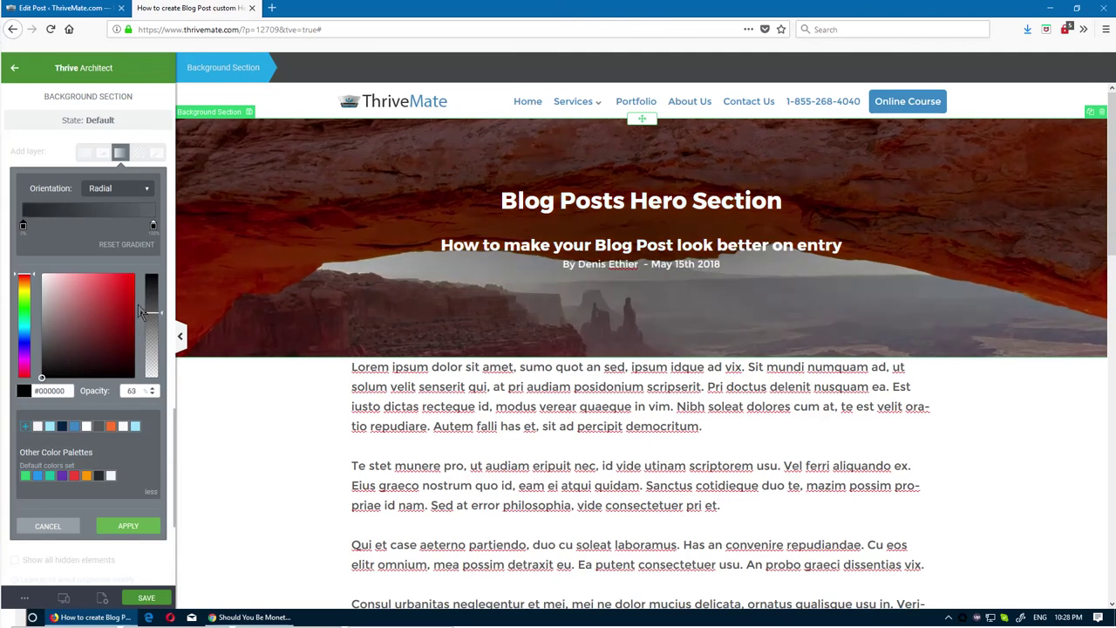
pyautogui.moveTo(139, 307); pyautogui.dragTo(136, 390)
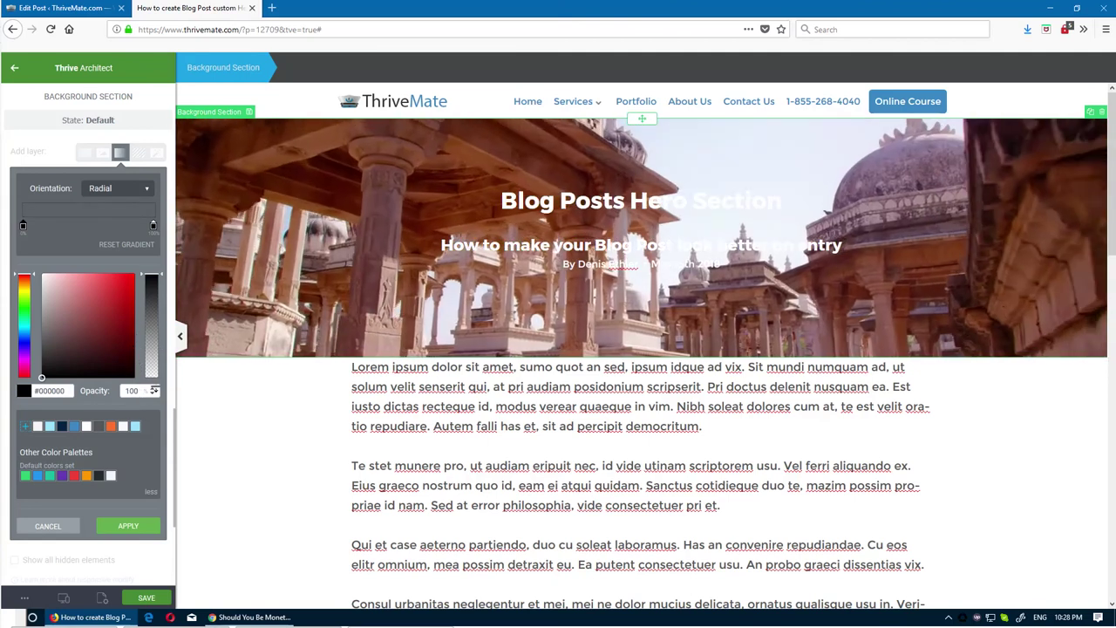
pyautogui.moveTo(152, 319); pyautogui.dragTo(154, 325)
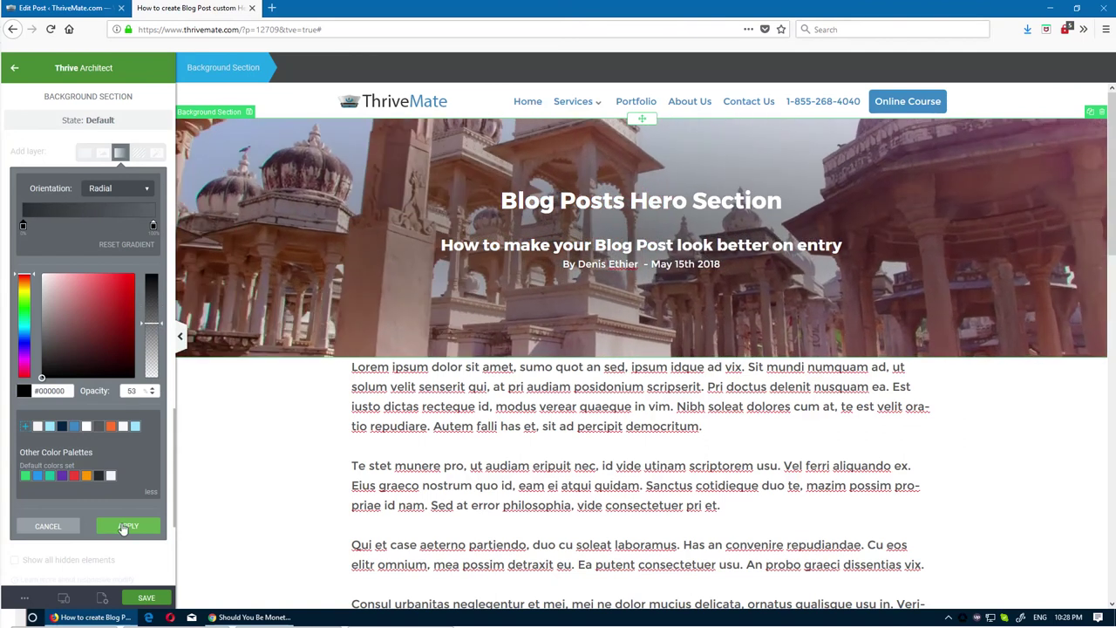
pyautogui.click(126, 525)
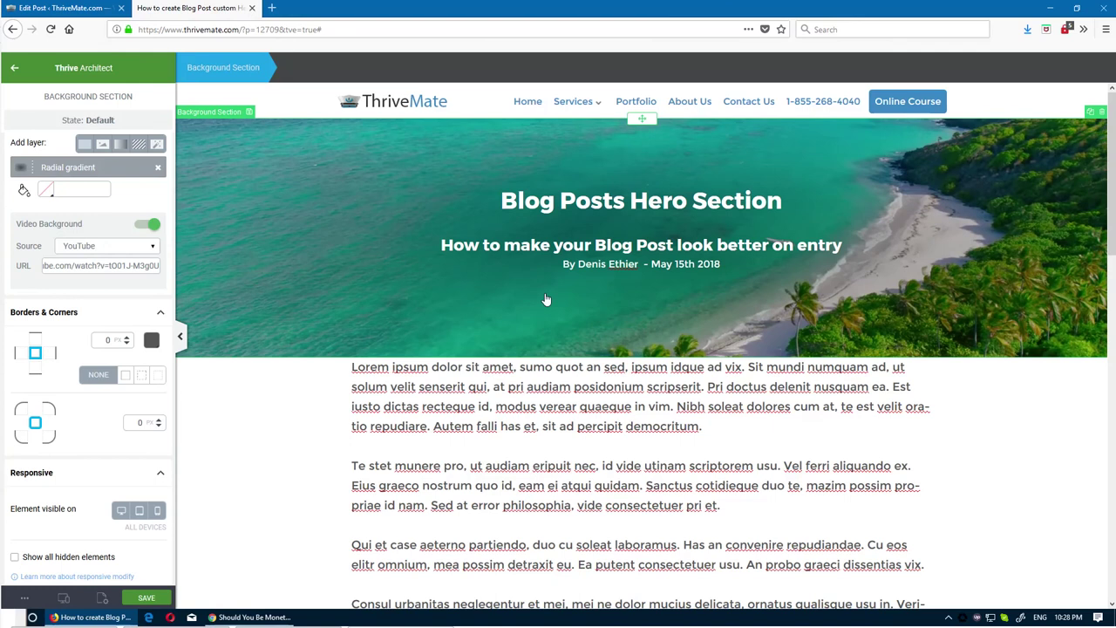
# Save the post, then insert blank lines above the first Lorem ipsum paragraph
pyautogui.click(147, 597)
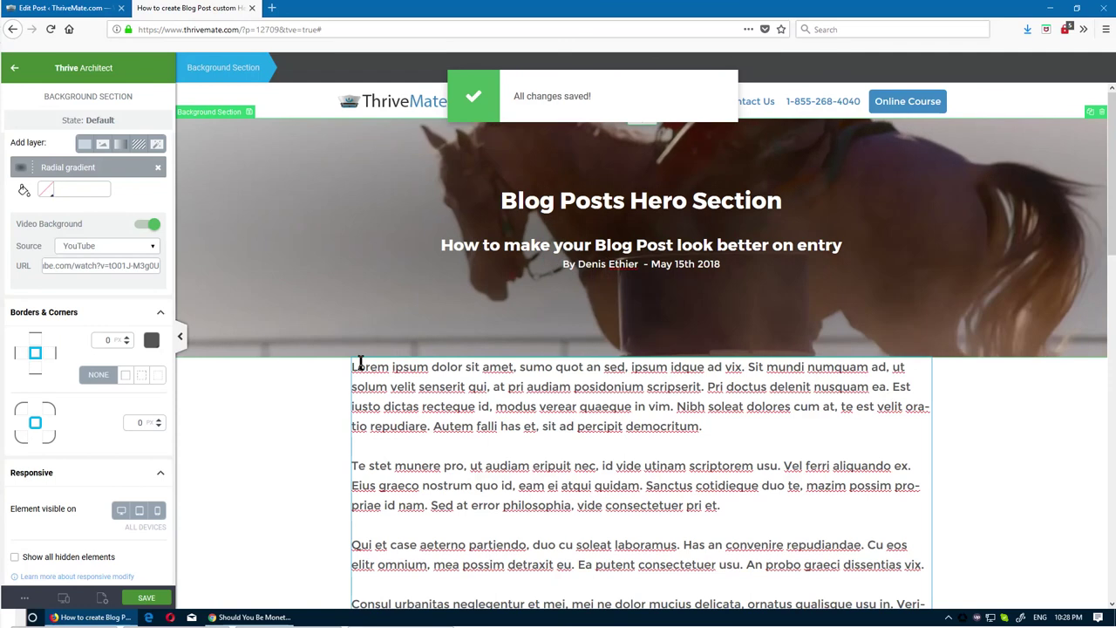
pyautogui.click(423, 367)
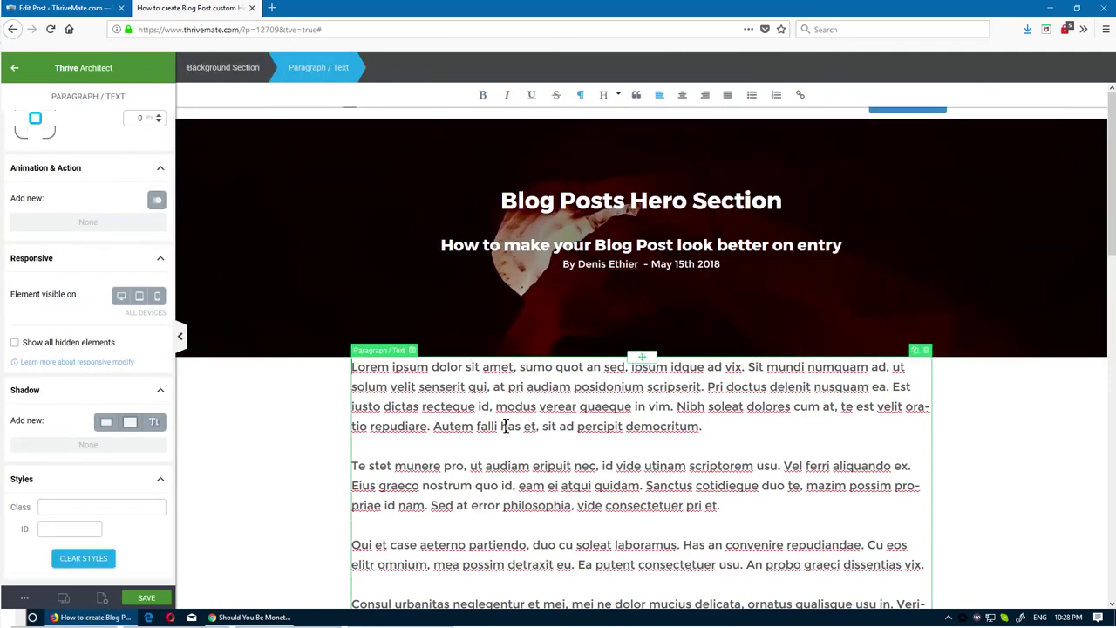
pyautogui.press('Return')
pyautogui.press('Return')
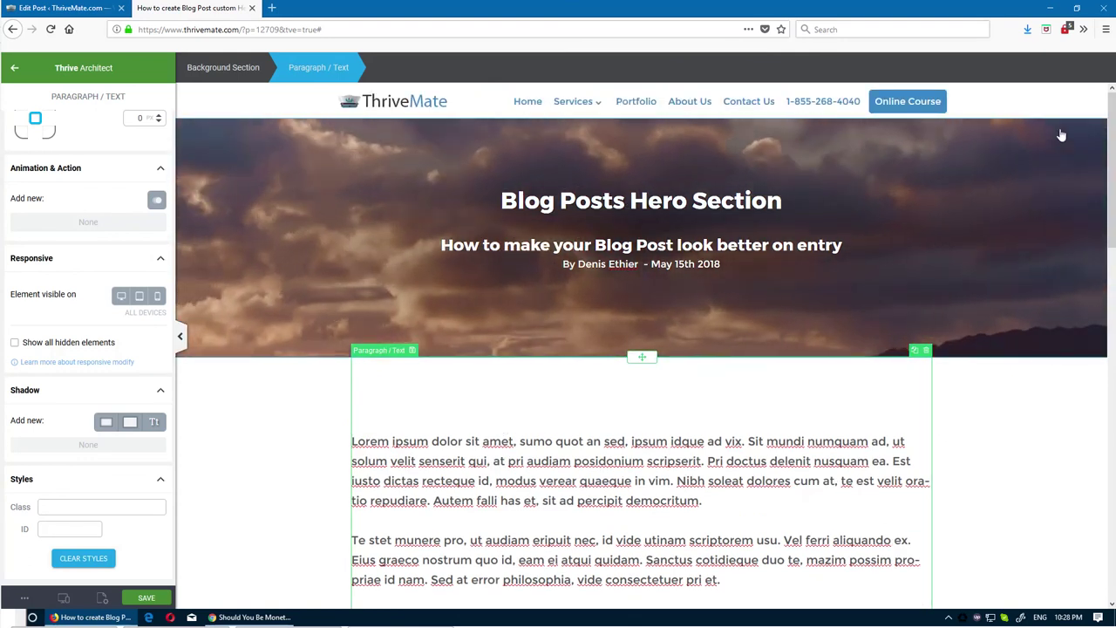
pyautogui.scroll(-1, 578, 380)
pyautogui.scroll(-10, 297, 367)
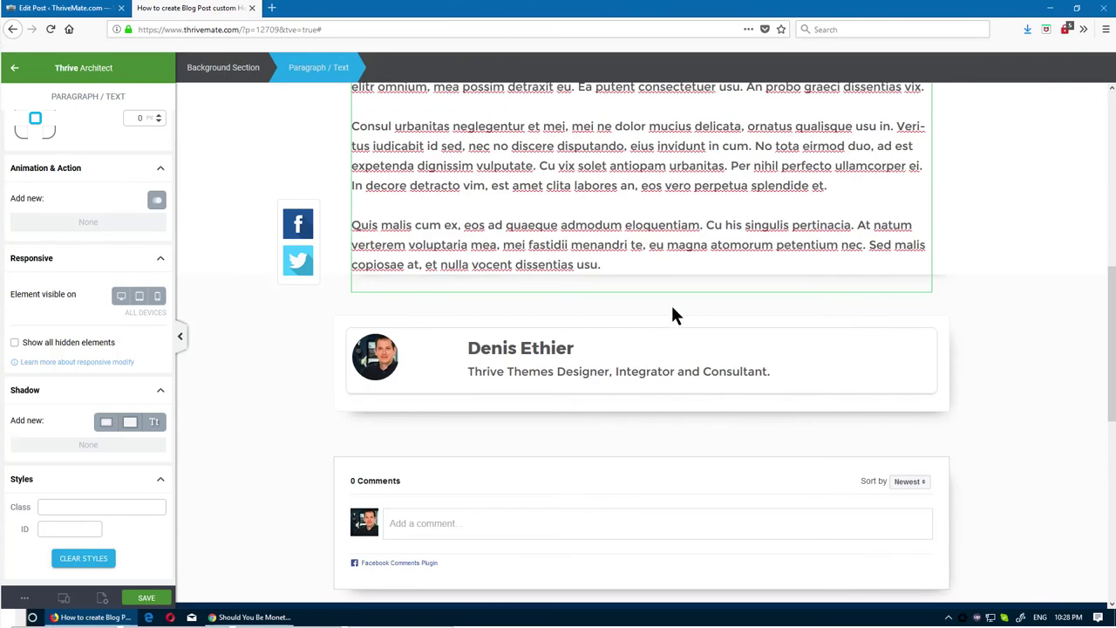
pyautogui.scroll(5, 672, 315)
pyautogui.scroll(5, 510, 409)
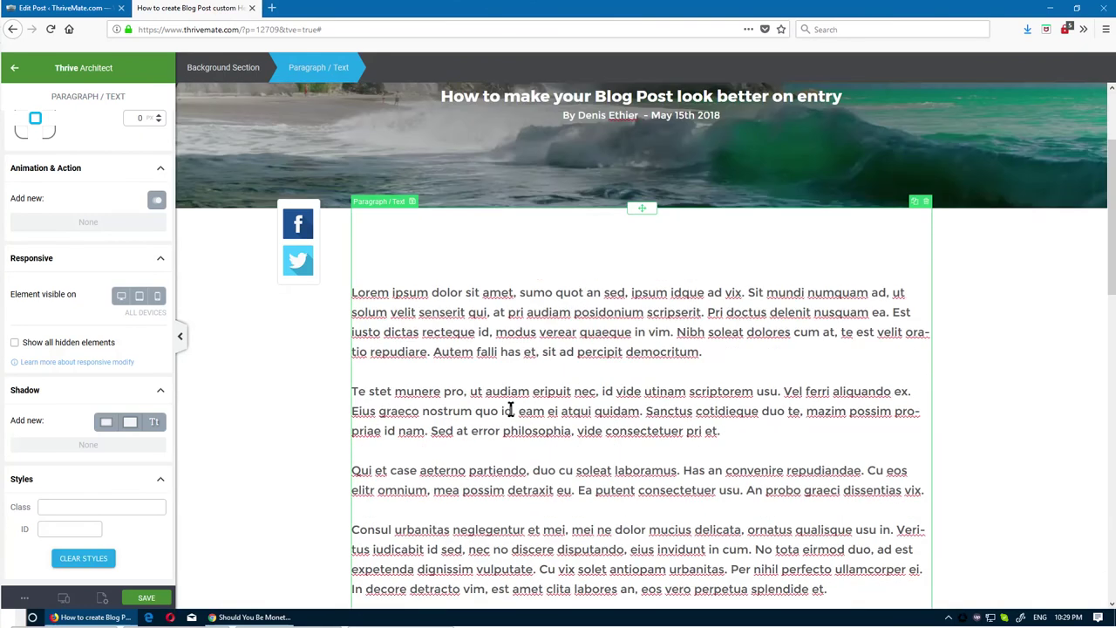
pyautogui.scroll(3, 510, 409)
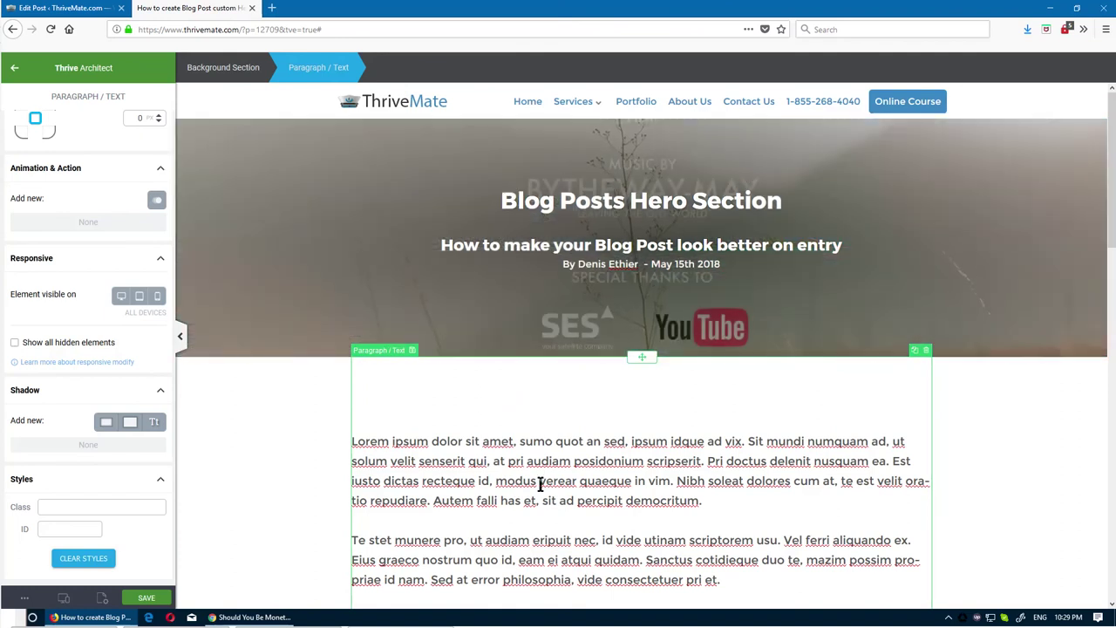
pyautogui.scroll(-3, 540, 484)
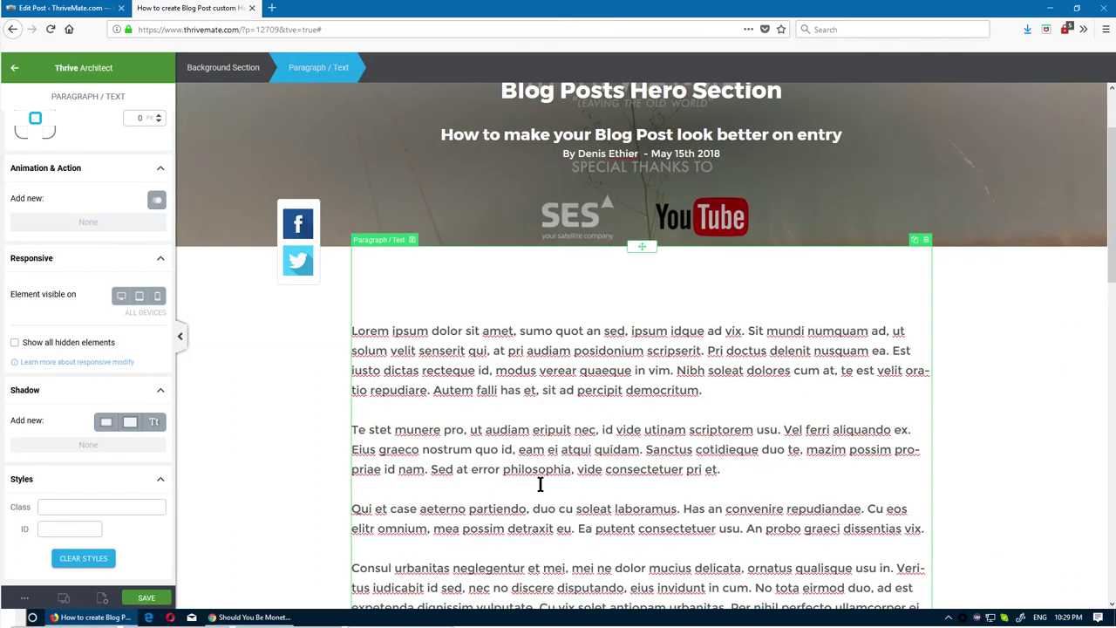
pyautogui.scroll(3, 540, 483)
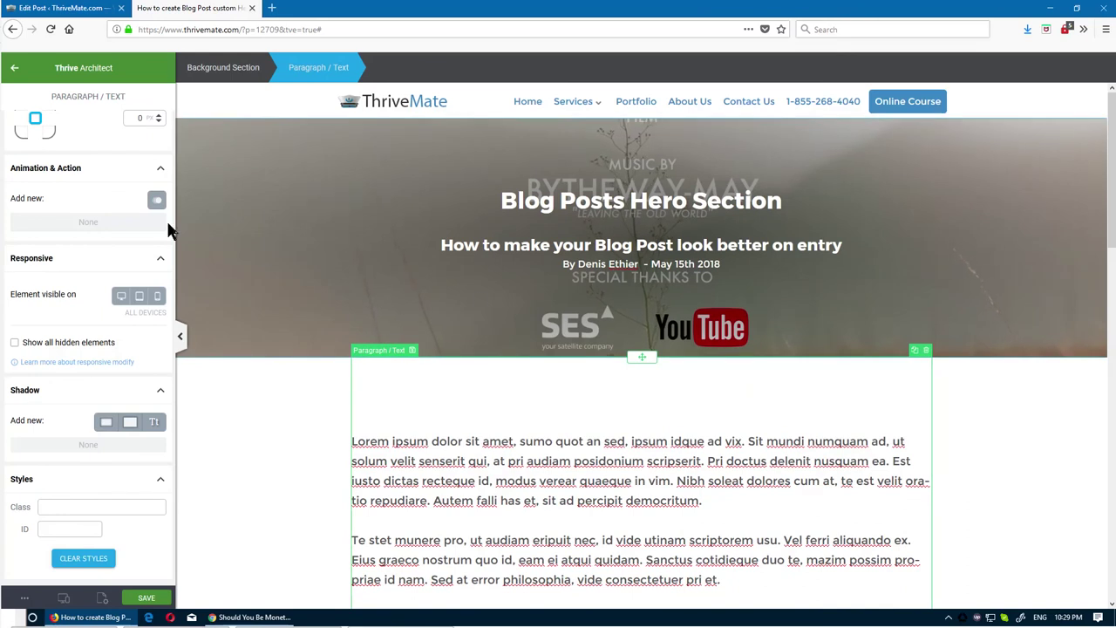
pyautogui.scroll(6, 131, 229)
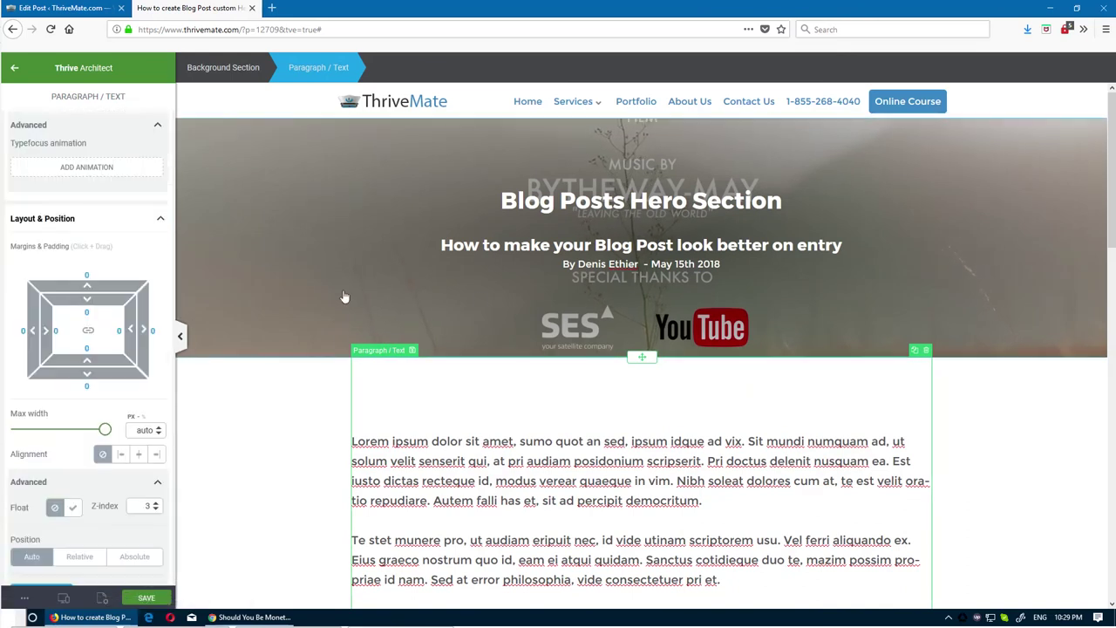
pyautogui.scroll(-3, 523, 424)
pyautogui.scroll(3, 522, 424)
pyautogui.scroll(-2, 667, 428)
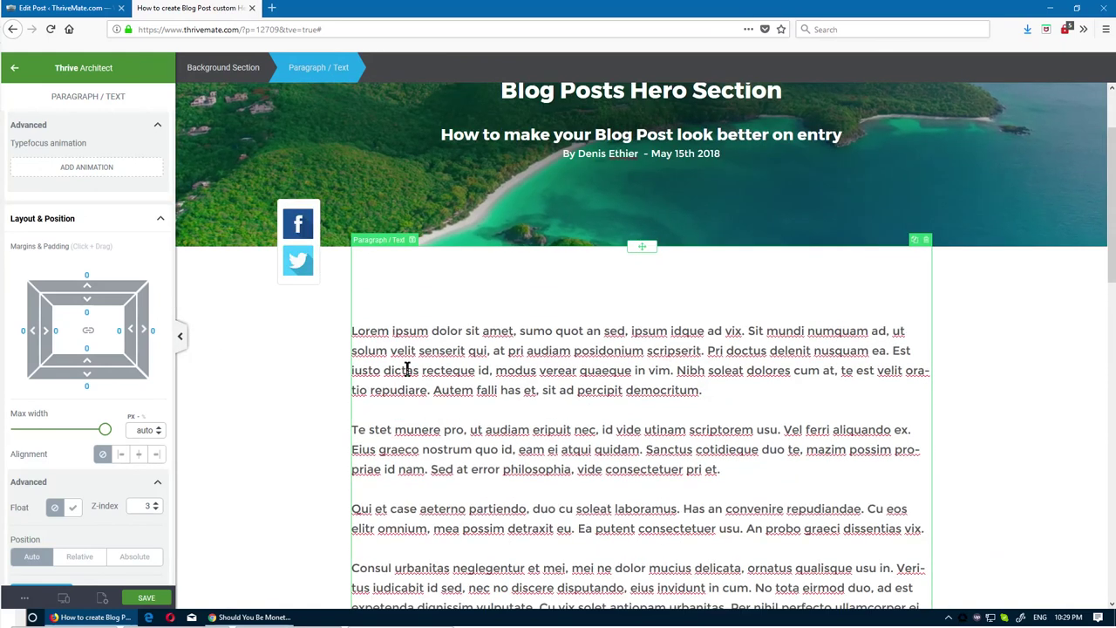
pyautogui.click(406, 370)
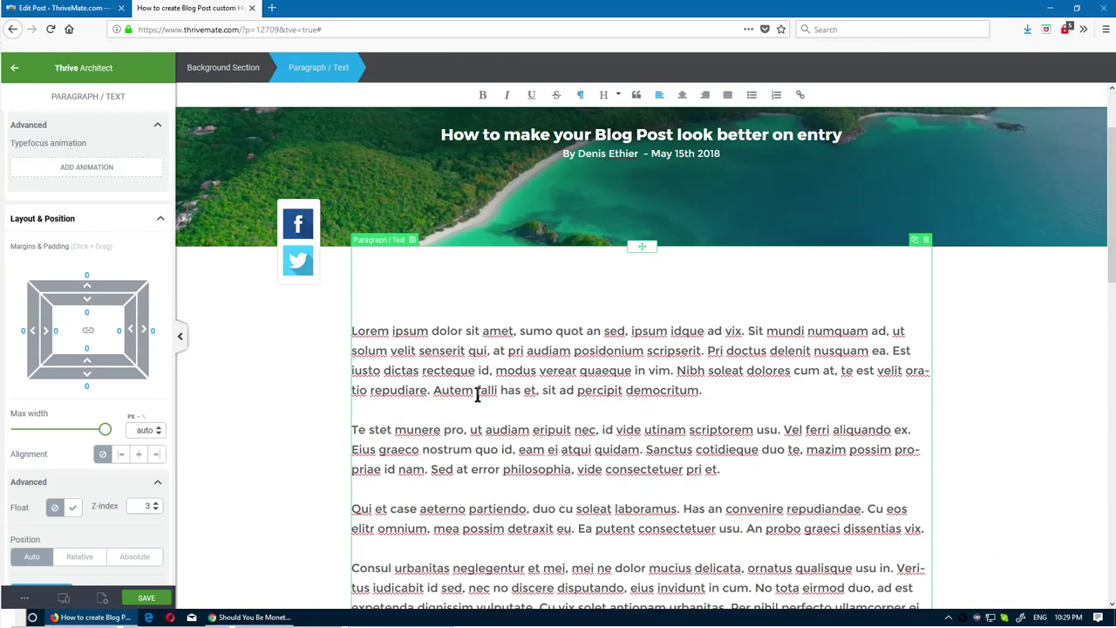
pyautogui.scroll(-4, 445, 384)
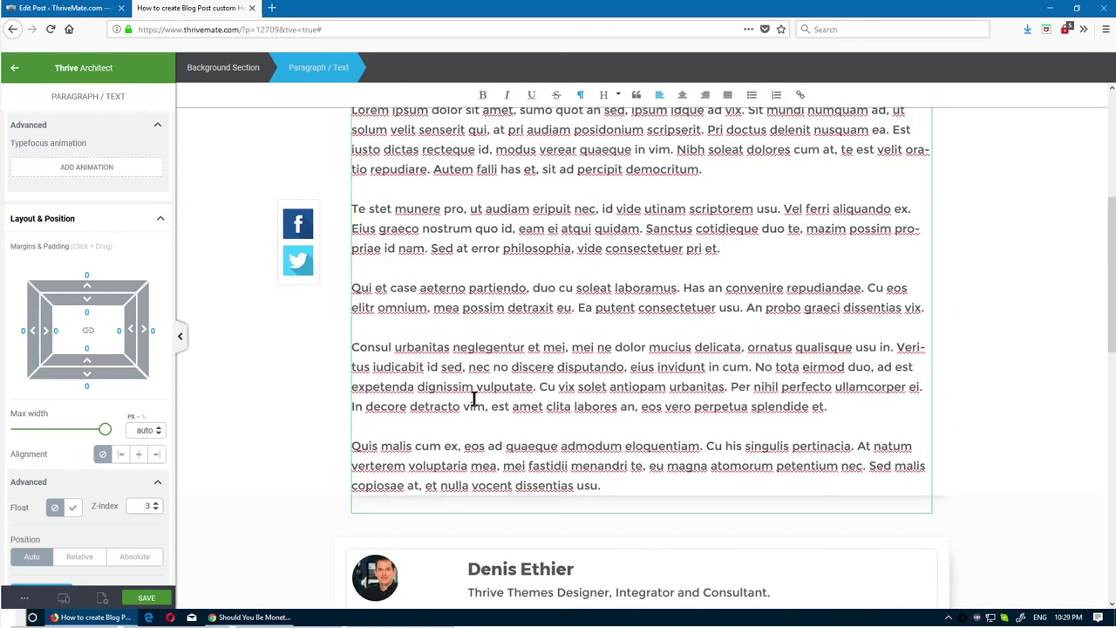
pyautogui.scroll(5, 474, 399)
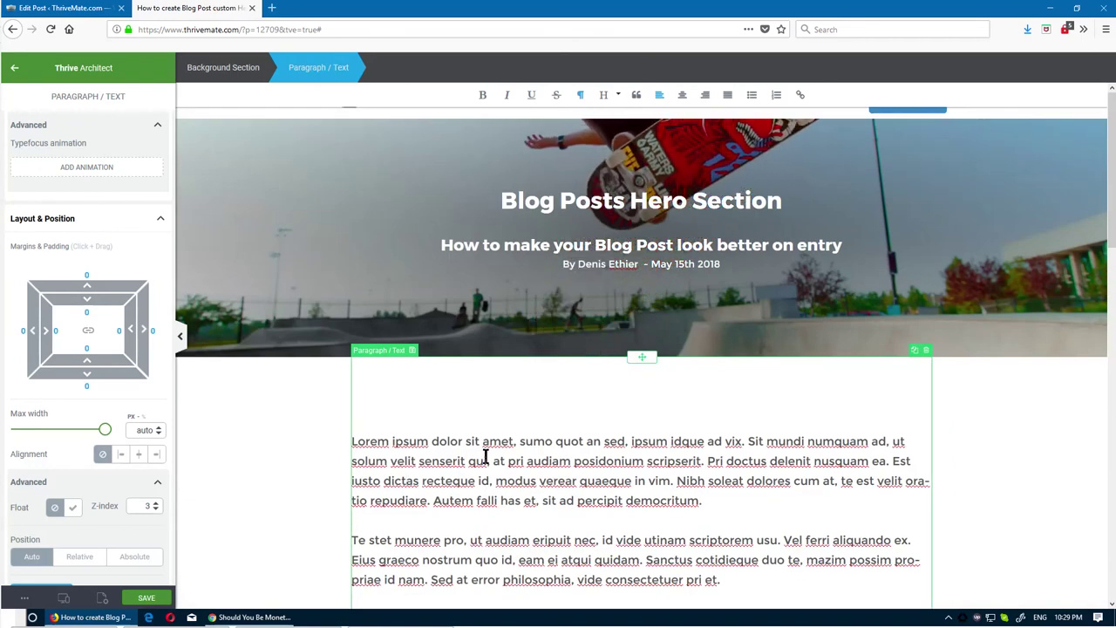